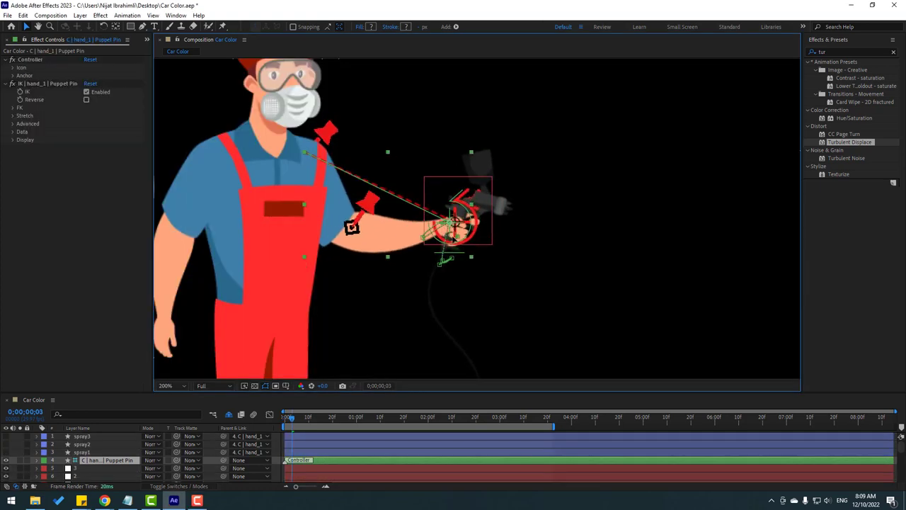
- Test the finished rig by moving the hand controller and the null objects along the spray gun and hose
mouse_move(452, 241)
mouse_down()
mouse_move(441, 233)
mouse_move(471, 212)
mouse_move(436, 233)
mouse_up()
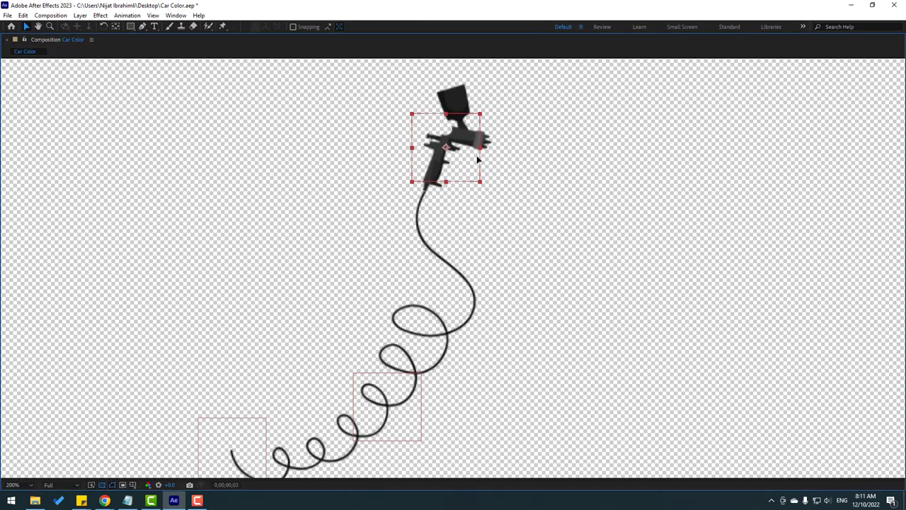
mouse_move(476, 160)
mouse_down()
mouse_move(481, 136)
mouse_move(504, 154)
mouse_move(487, 134)
mouse_up()
mouse_move(409, 418)
mouse_down()
mouse_move(425, 396)
mouse_move(390, 401)
mouse_move(435, 404)
mouse_move(378, 394)
mouse_move(453, 385)
mouse_move(392, 391)
mouse_move(418, 432)
mouse_up()
drag(247, 446, 241, 405)
key(ctrl+z)
mouse_move(463, 139)
mouse_down()
mouse_move(352, 211)
mouse_move(374, 266)
mouse_move(473, 191)
mouse_move(553, 227)
mouse_up()
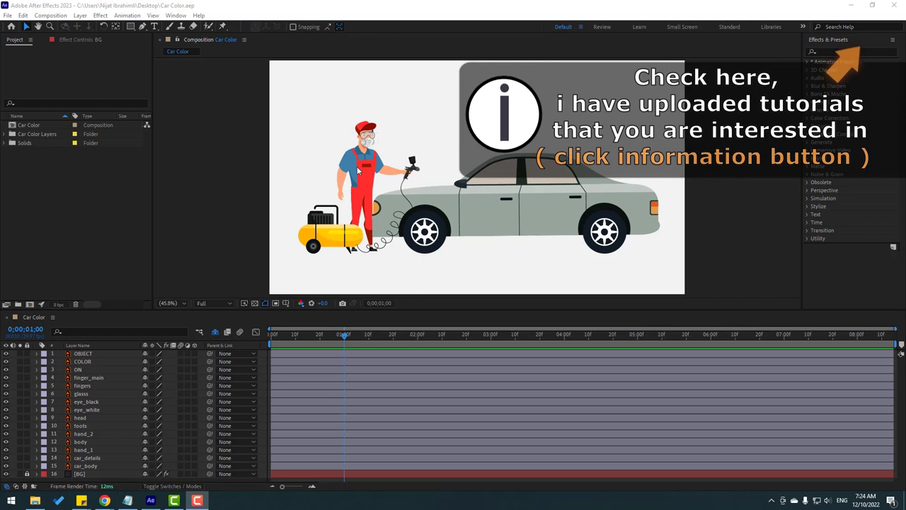
- Solo the OBJECT layer containing the spray gun and hose, and display it over the transparency grid
click(408, 169)
scroll(303, 191, up, 1)
drag(303, 192, 373, 191)
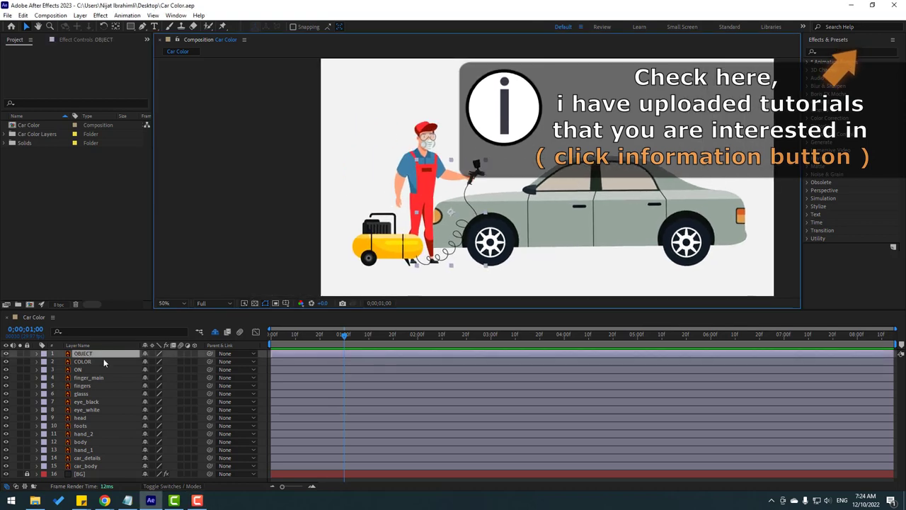
click(20, 353)
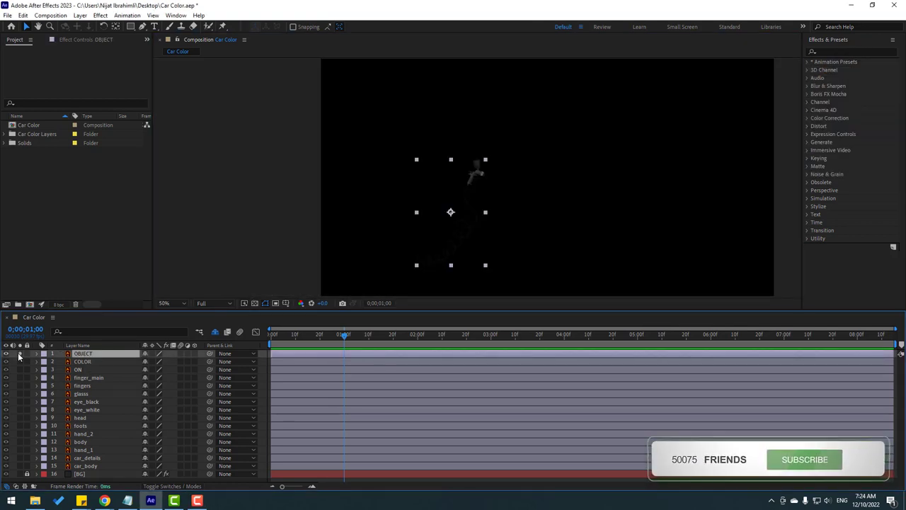
drag(445, 247, 411, 203)
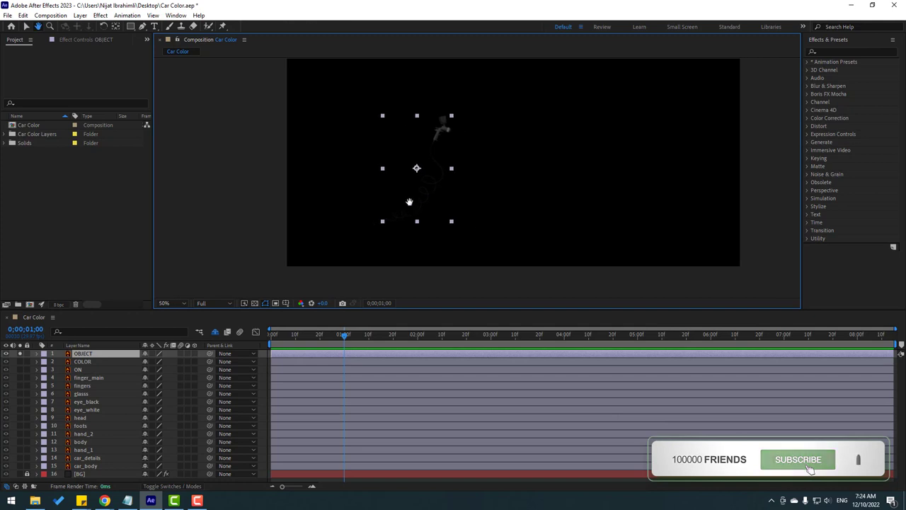
click(255, 303)
scroll(415, 223, up, 2)
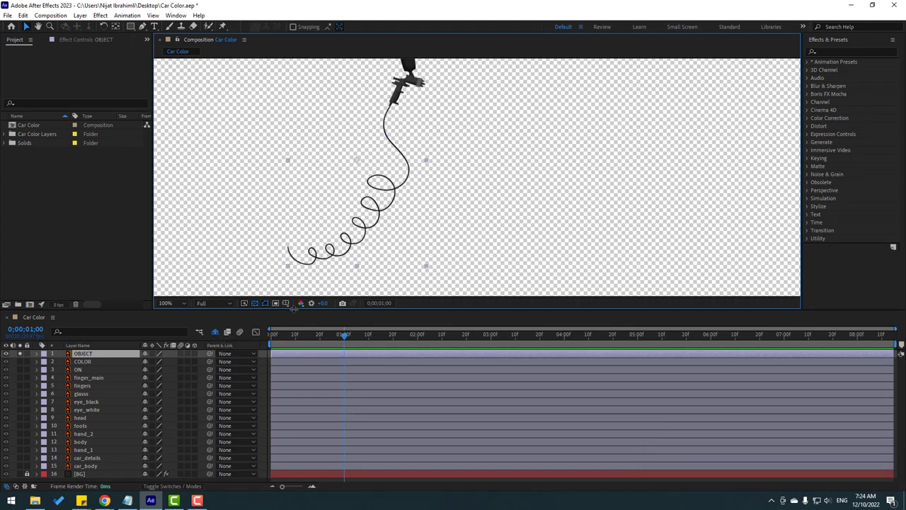
drag(294, 308, 294, 352)
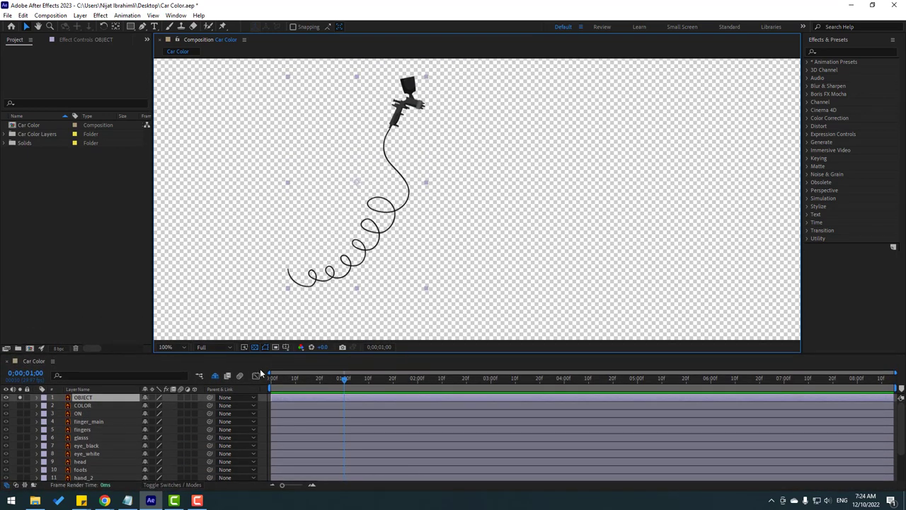
- Add three puppet pins to the OBJECT layer: on the spray gun, midway along the coiled hose, and at the hose's free end
click(223, 27)
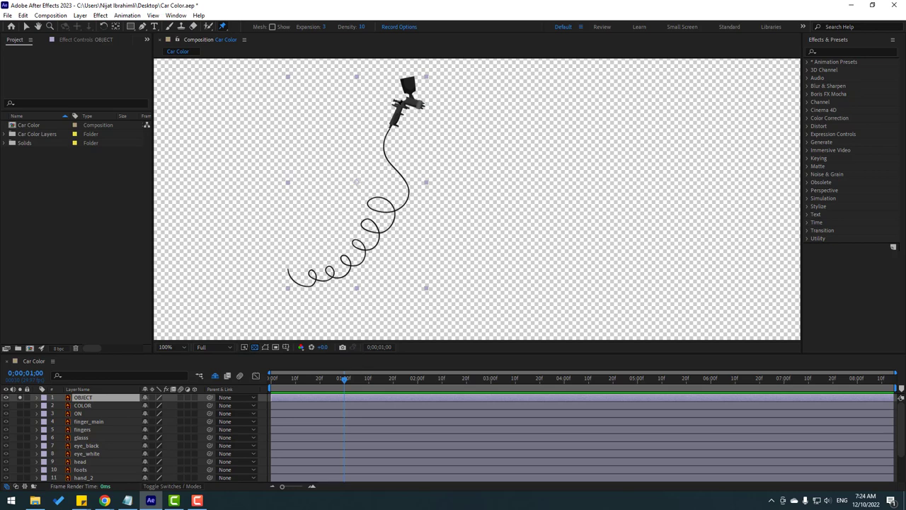
click(400, 106)
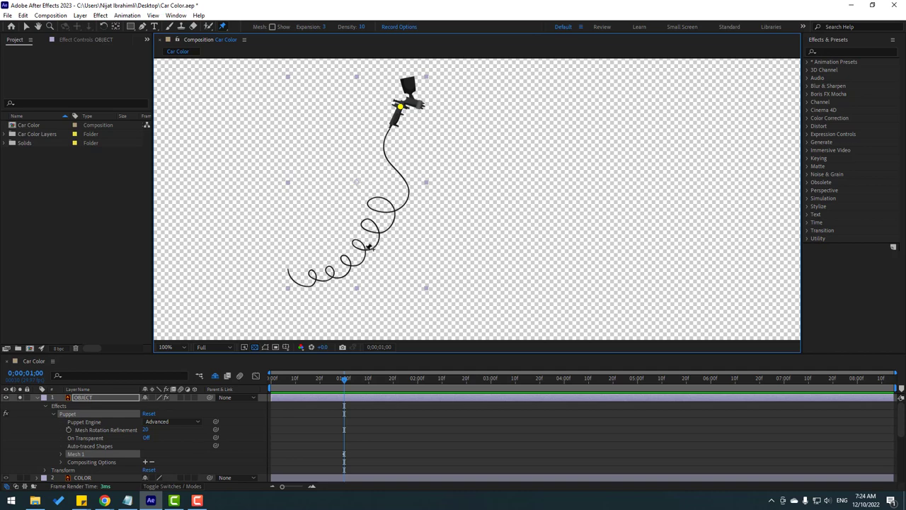
click(364, 250)
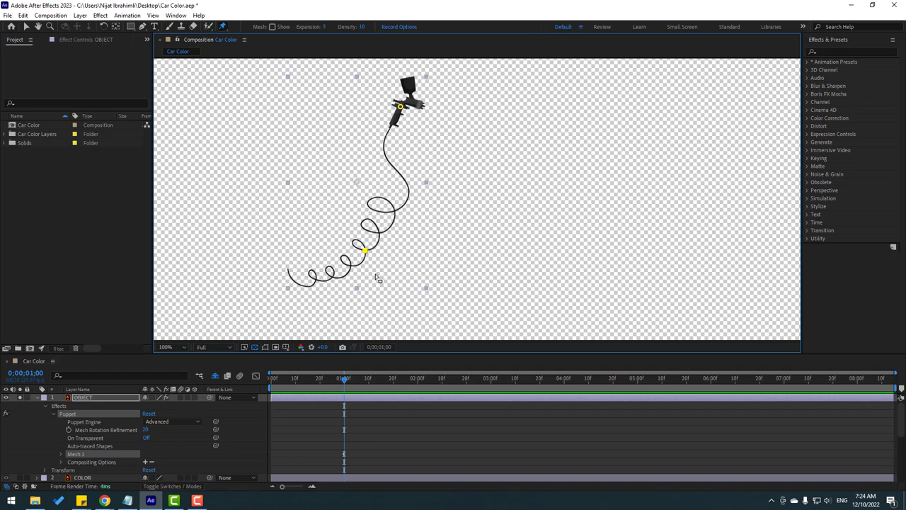
click(289, 269)
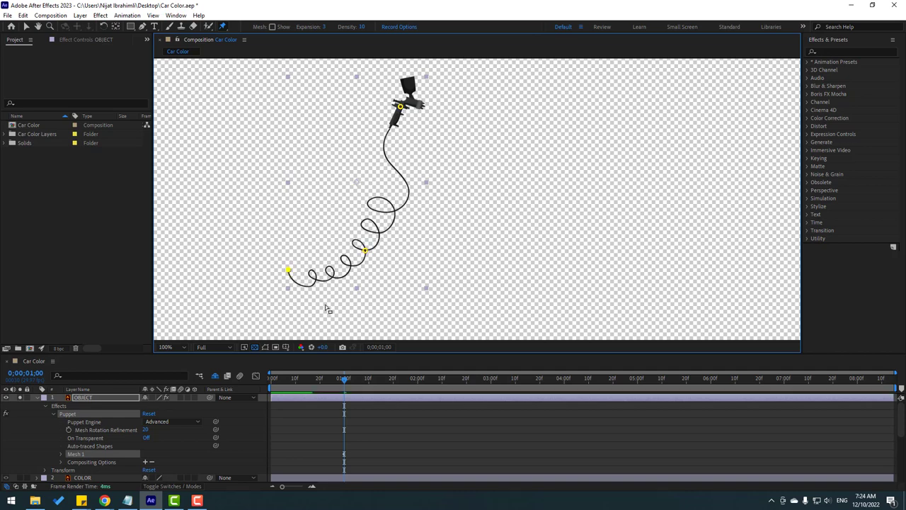
click(26, 26)
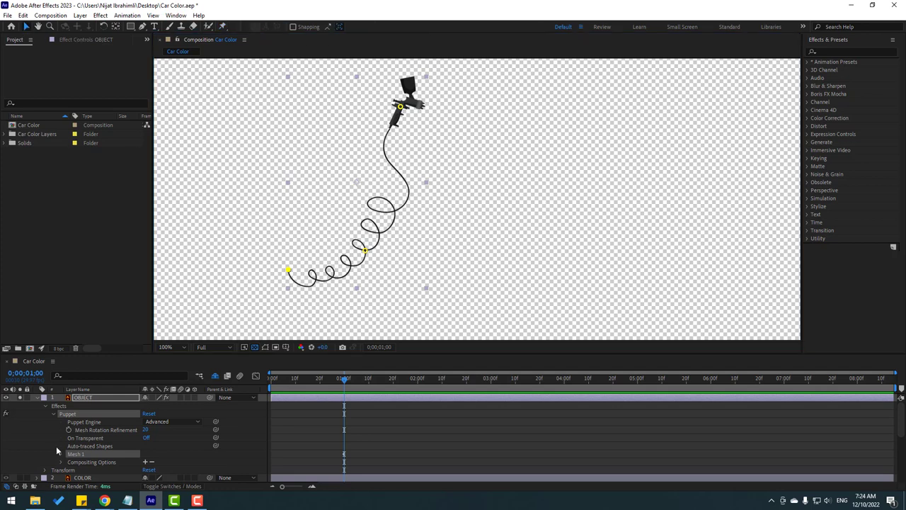
- Reveal the OBJECT layer's keyframed pin positions and check which location each of the three puppet pins controls
click(84, 399)
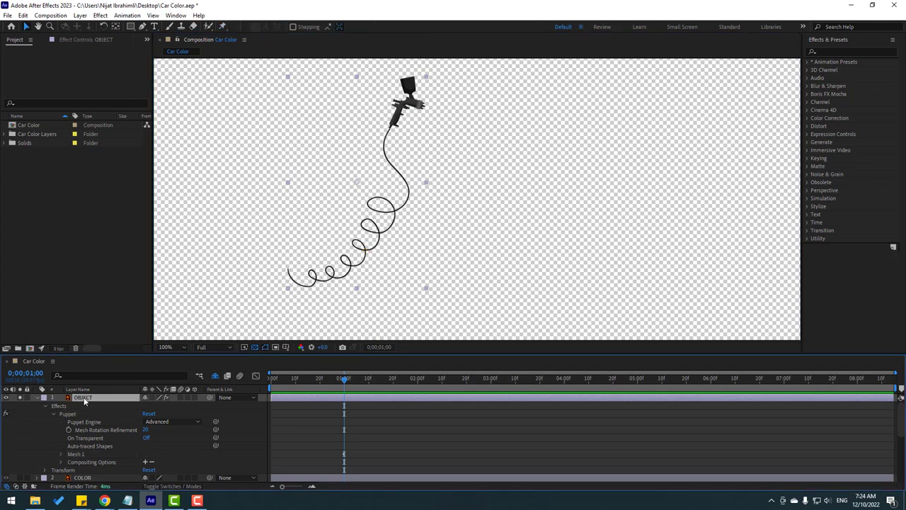
key(u)
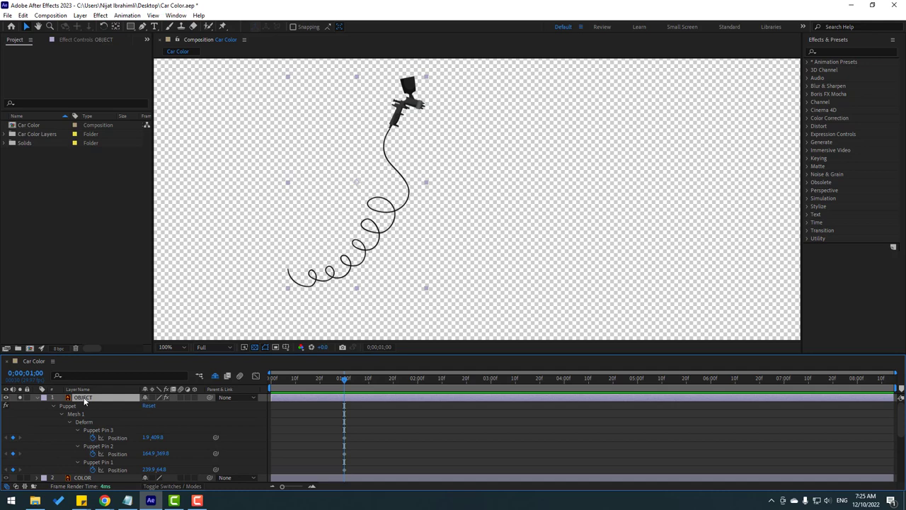
click(107, 465)
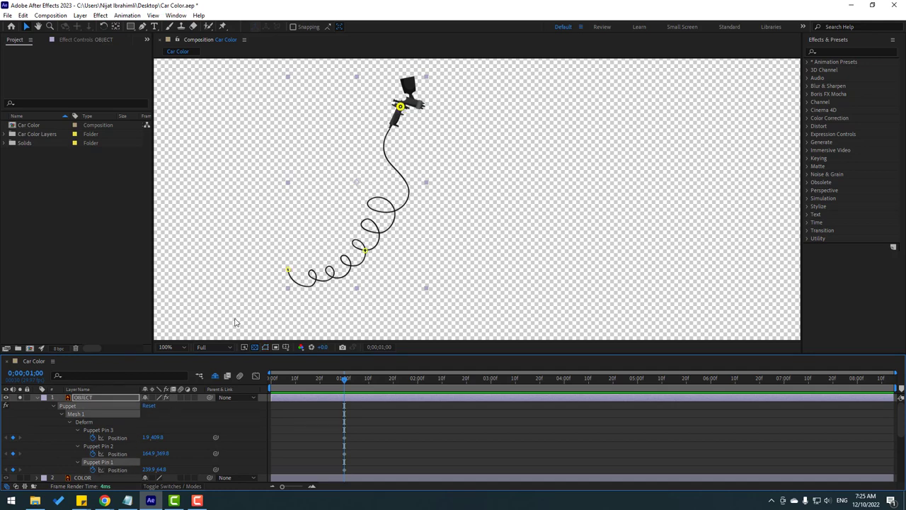
click(105, 447)
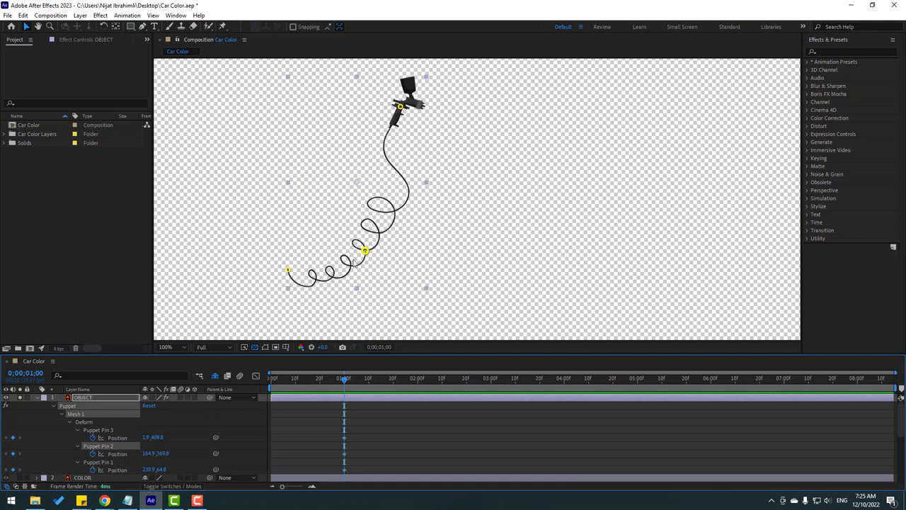
click(97, 431)
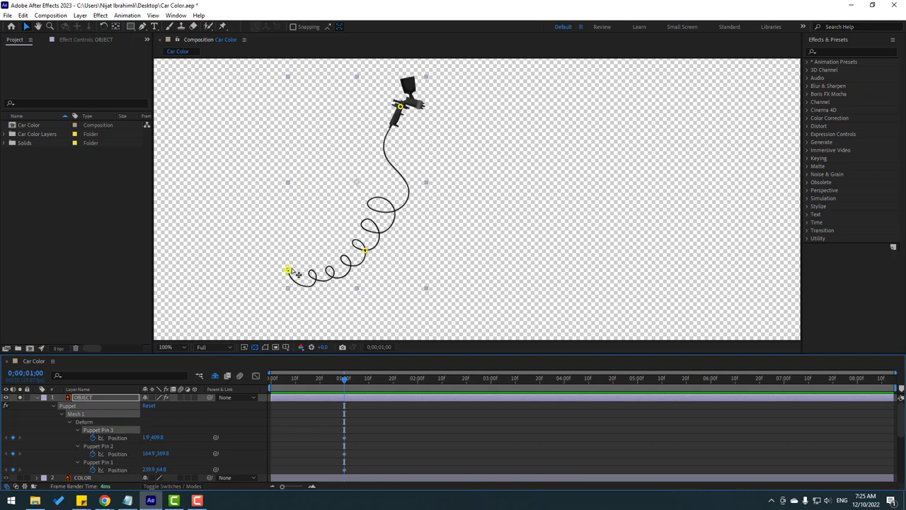
- Create a null object and scale it to 72%
click(82, 17)
mouse_move(91, 27)
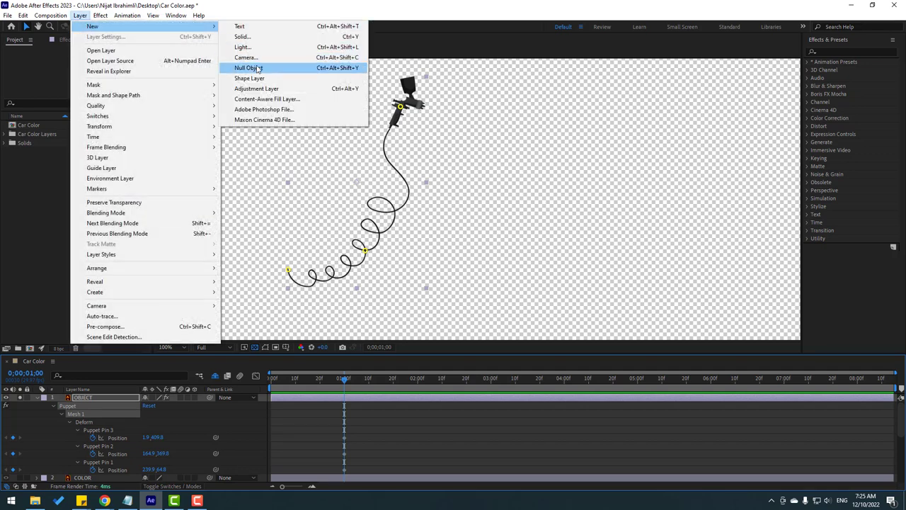
click(258, 69)
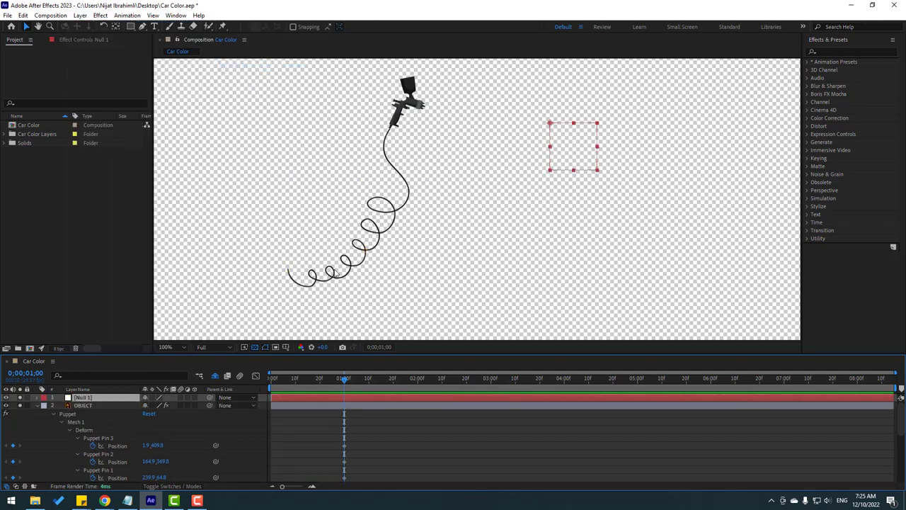
key(s)
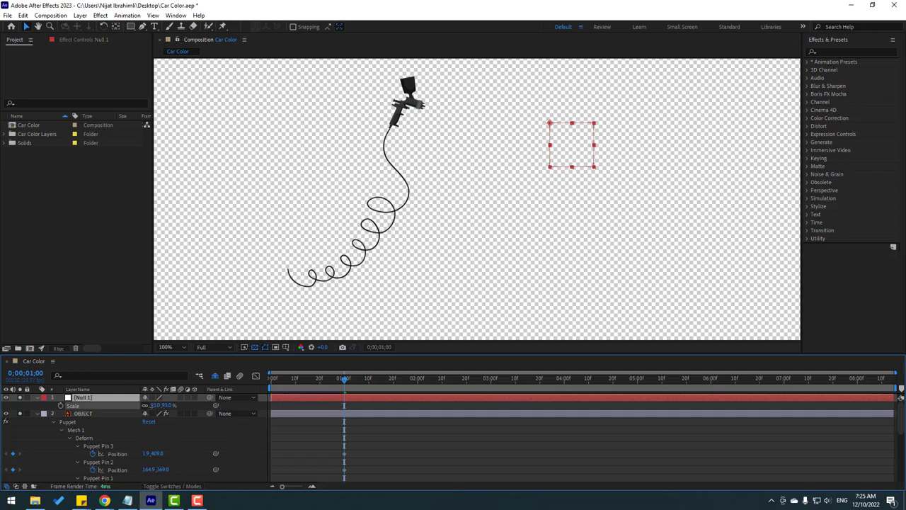
drag(157, 406, 145, 406)
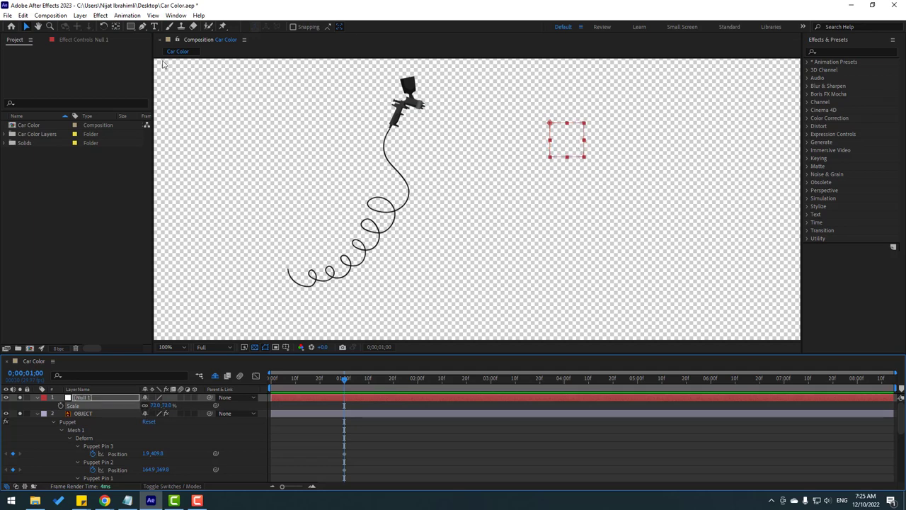
- Centre the null object's anchor point and place the null over the spray gun
click(117, 26)
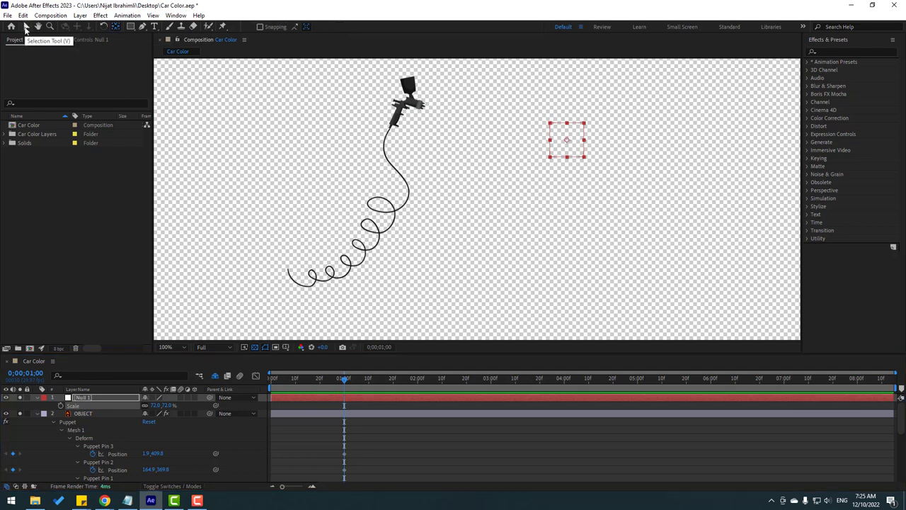
click(25, 27)
drag(572, 152, 402, 126)
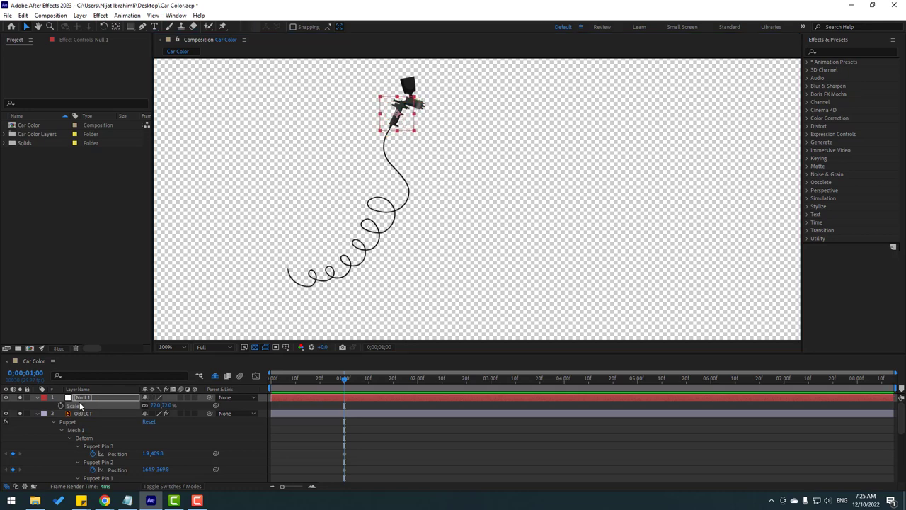
- Rename the null object layer as 1
click(80, 405)
key(Return)
text(1)
key(Return)
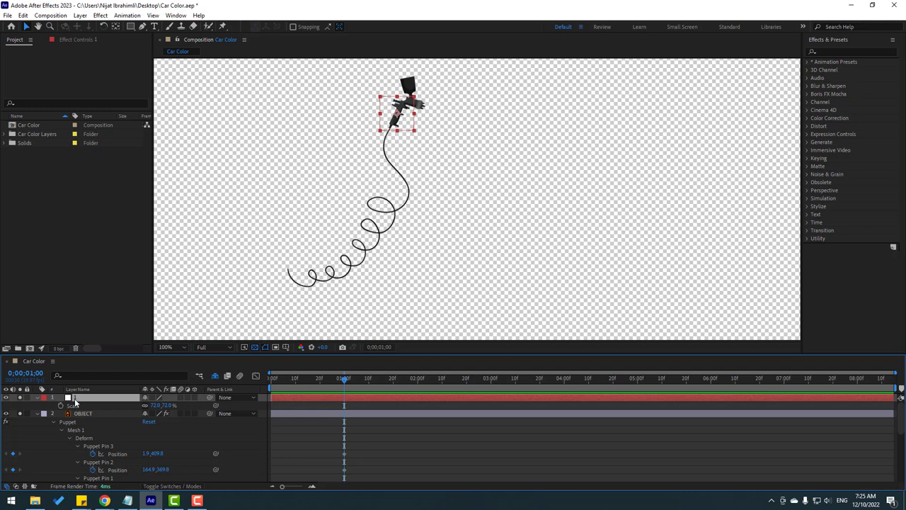
- Duplicate the null twice, placing copy 2 on the mid-hose puppet pin and copy 3 on the pin at the hose's free end
key(Return)
key(ctrl+d)
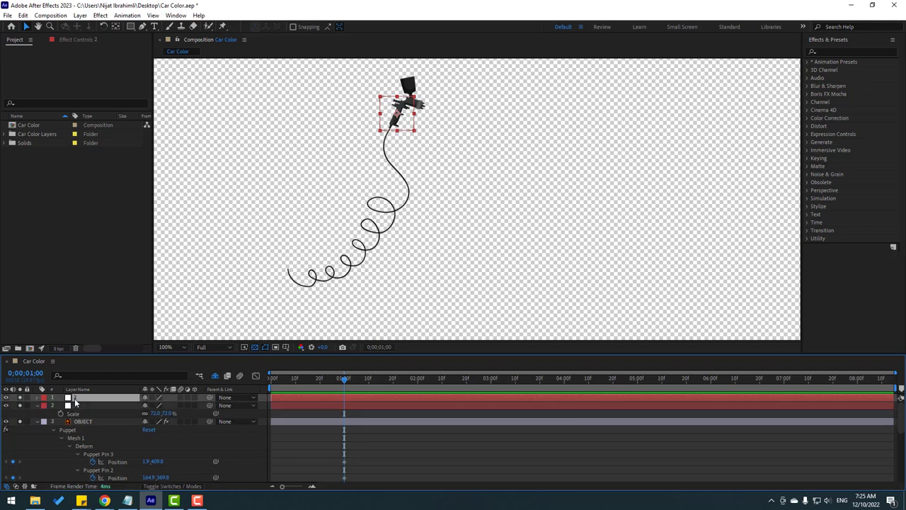
drag(404, 131, 373, 269)
key(Return)
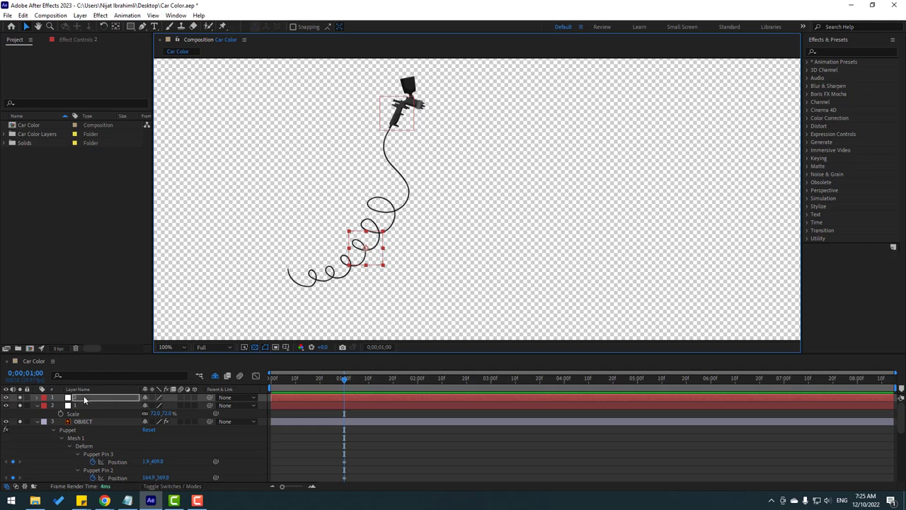
key(Return)
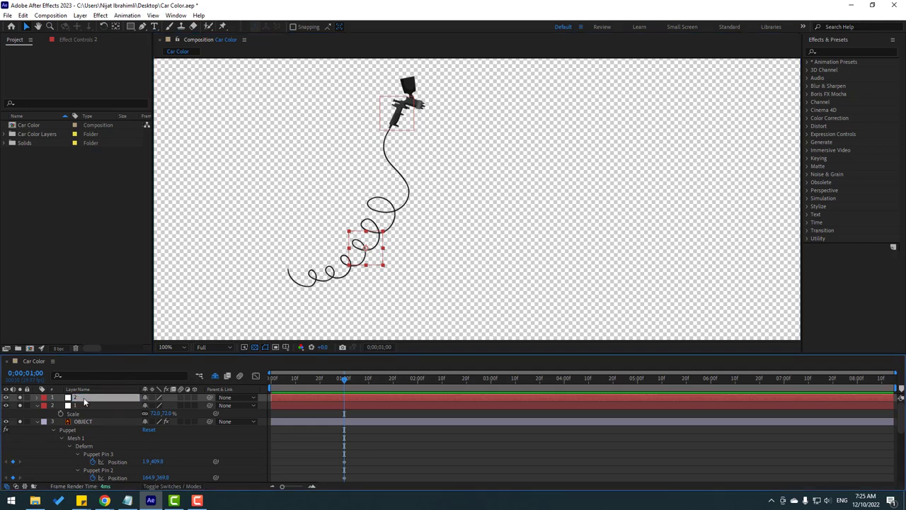
key(ctrl+d)
drag(369, 258, 291, 281)
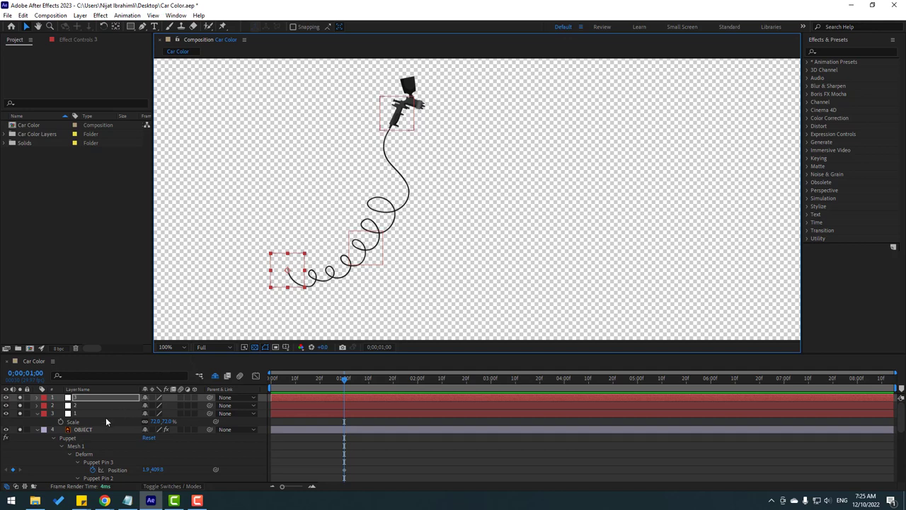
- Check the puppet pin locations and align null 1 with the pin on the spray gun
click(110, 463)
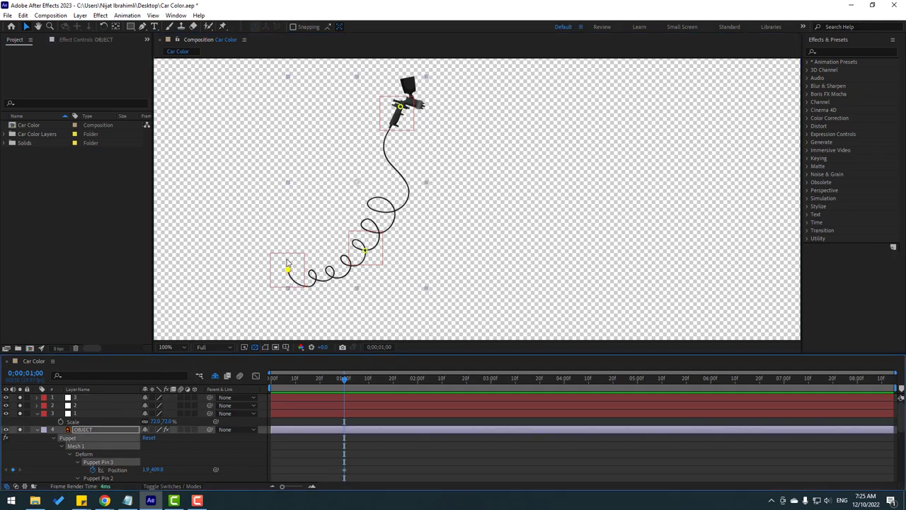
click(78, 414)
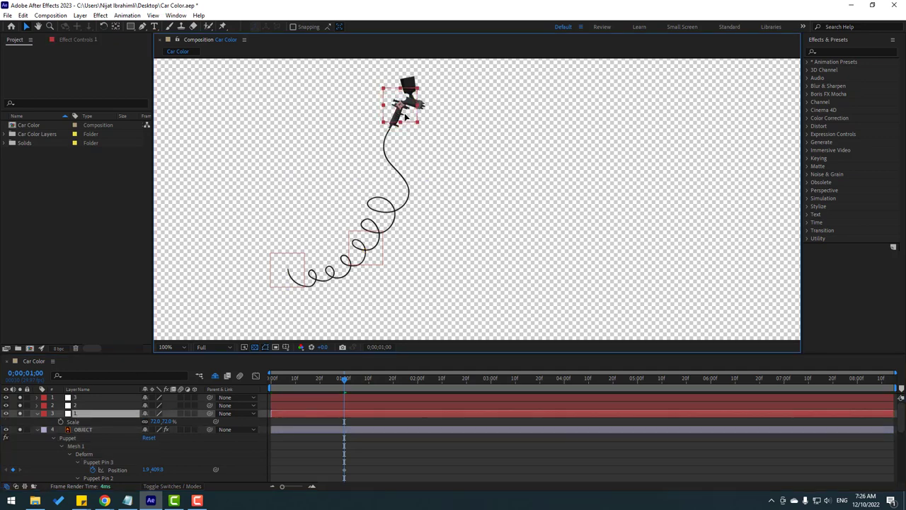
click(85, 459)
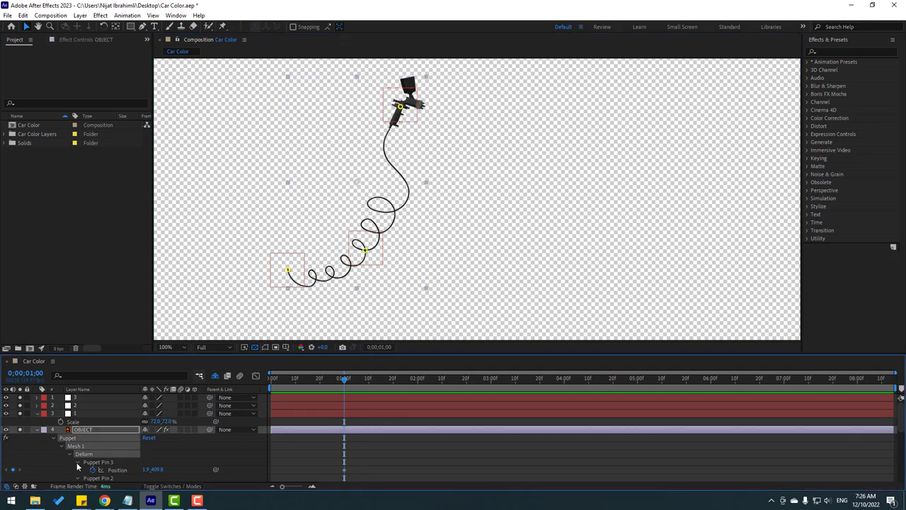
click(132, 461)
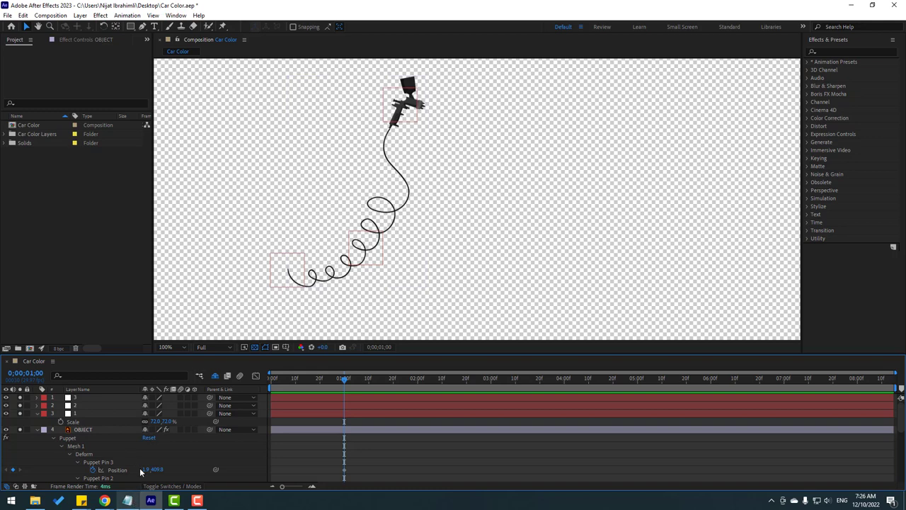
- Switch to Notepad and examine the Puppet to Null Object expression, including its null layer name placeholder
click(127, 500)
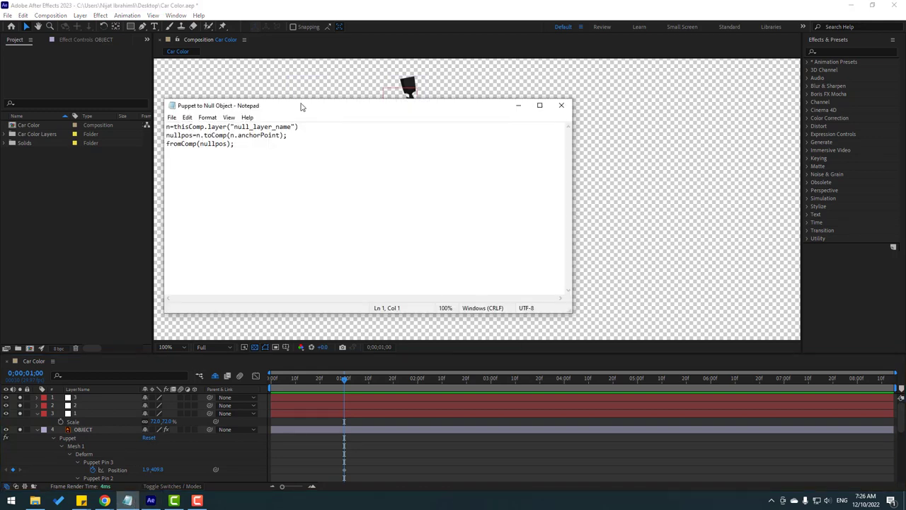
drag(303, 106, 332, 106)
drag(291, 157, 195, 127)
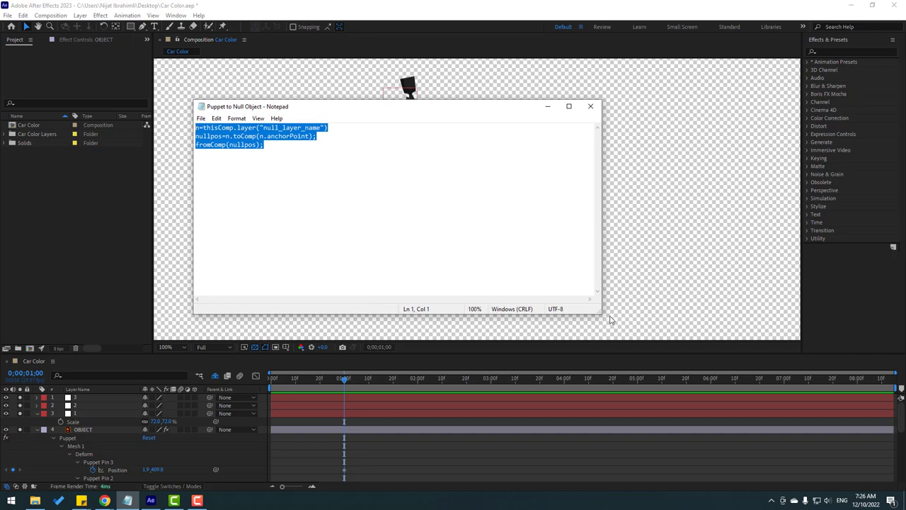
click(300, 155)
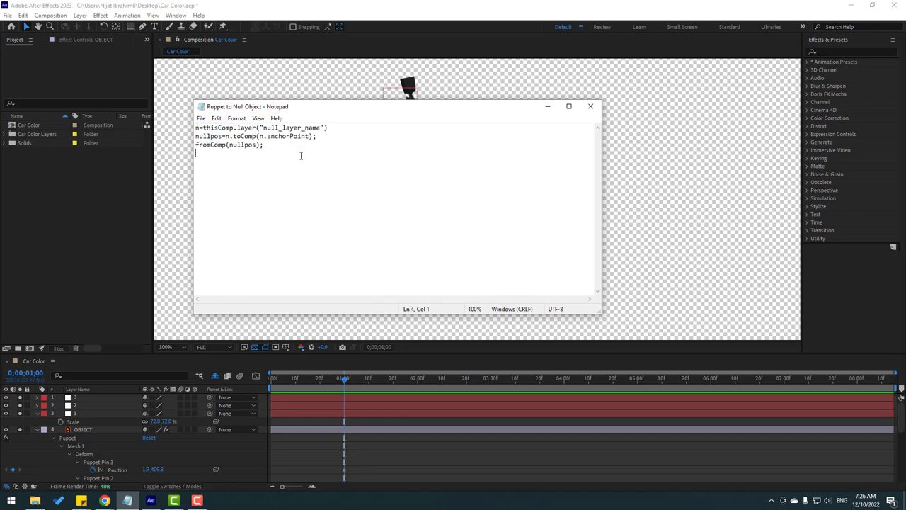
- Copy the whole expression, switch back to After Effects, and paste it as the Position expression of Puppet Pin 1
drag(299, 158, 195, 127)
click(371, 10)
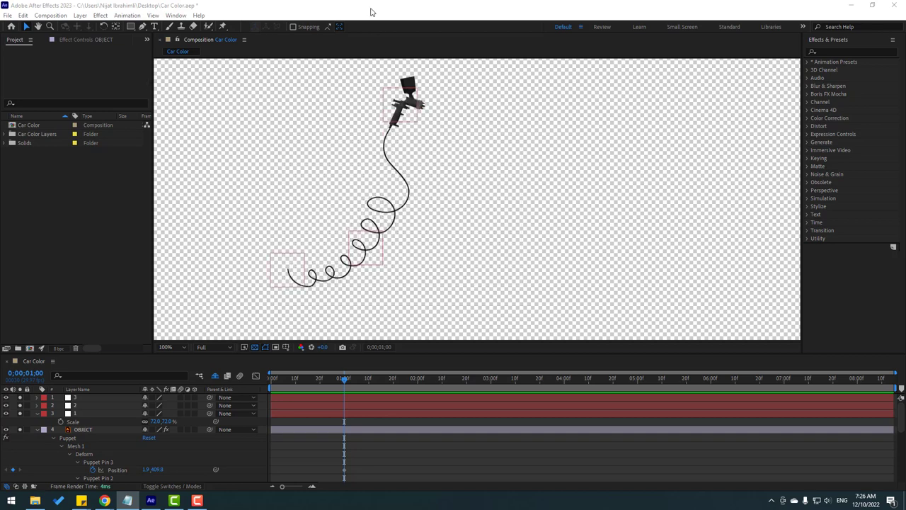
scroll(72, 454, down, 2)
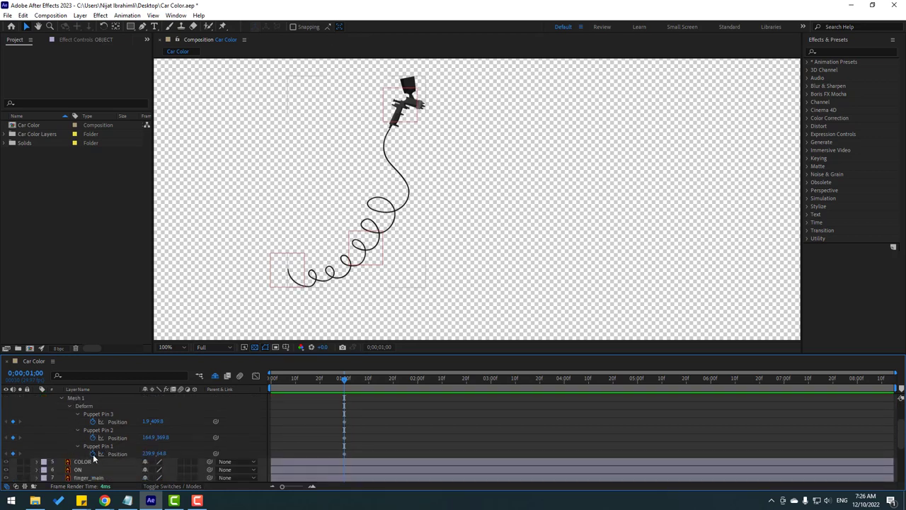
alt+click(92, 453)
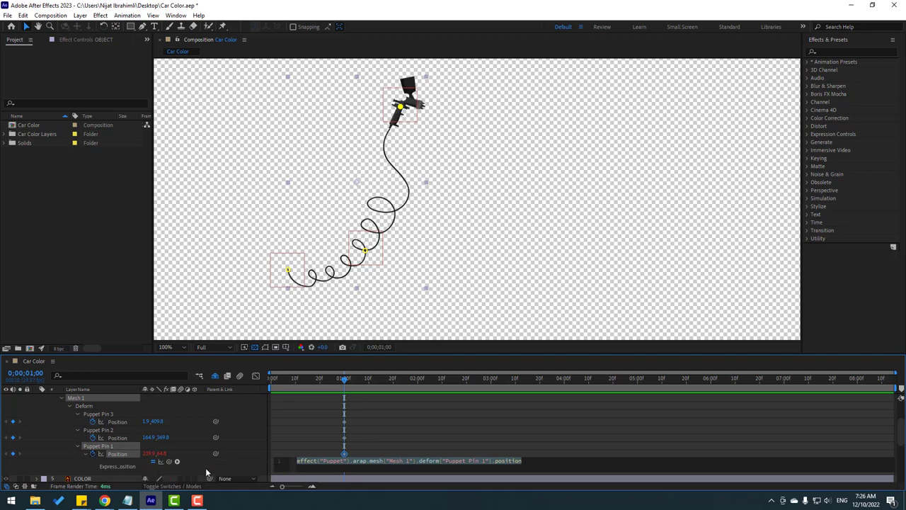
key(BackSpace)
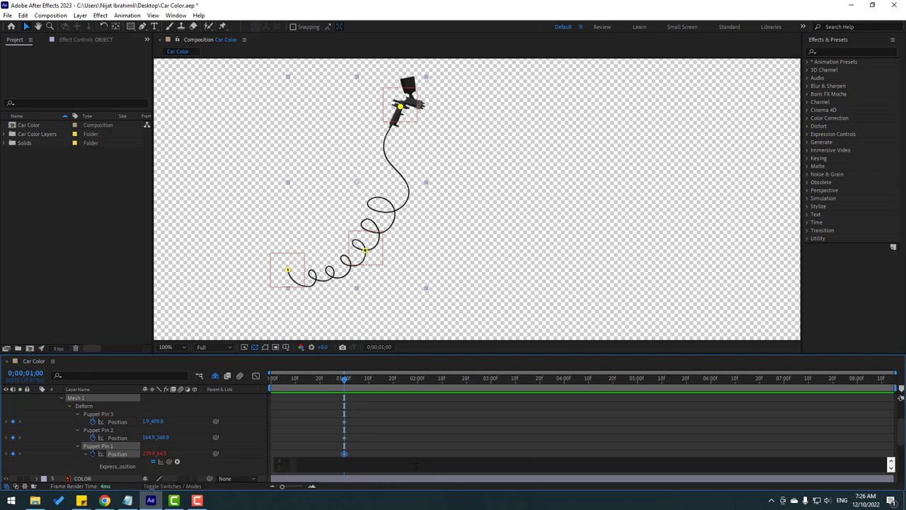
text(n=thisComp.layer("null_layer_name") nullpos=n.toComp(n.anchorPoint);)
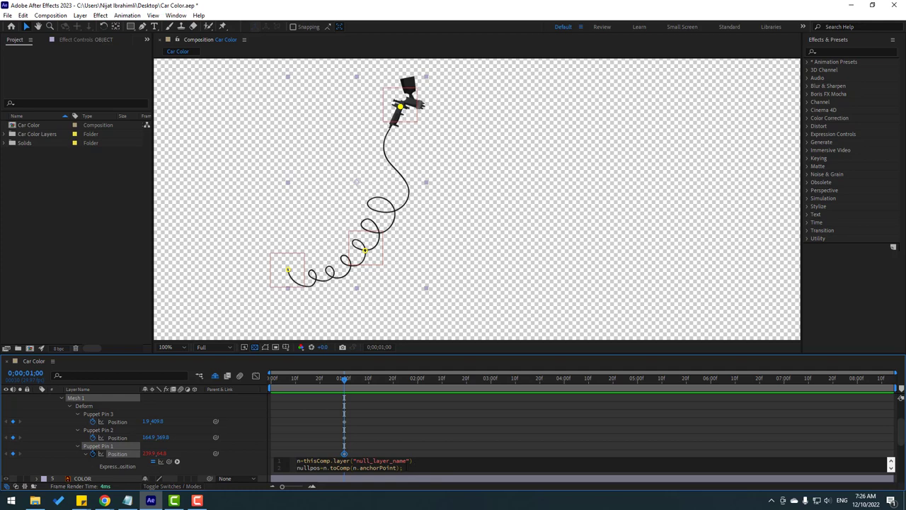
- Replace the null_layer_name placeholder in Puppet Pin 1's expression with 1 and apply it
drag(408, 461, 364, 461)
text(h)
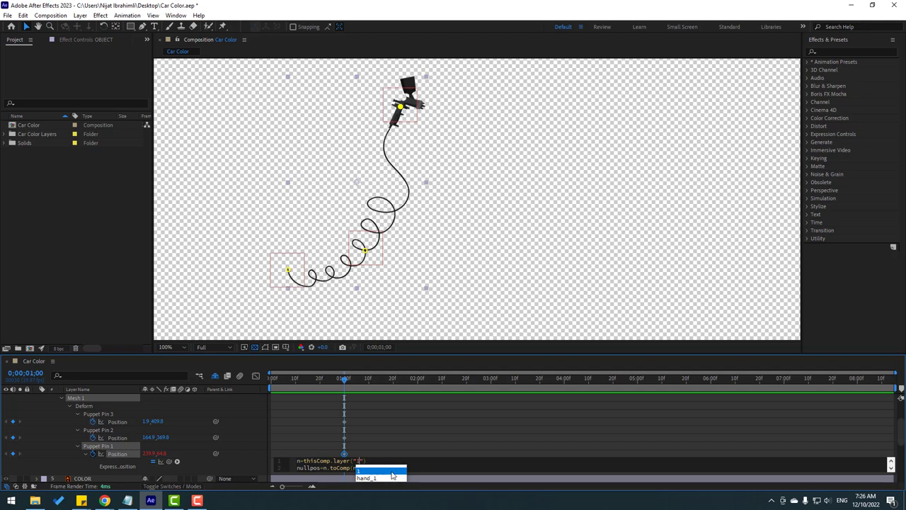
click(302, 455)
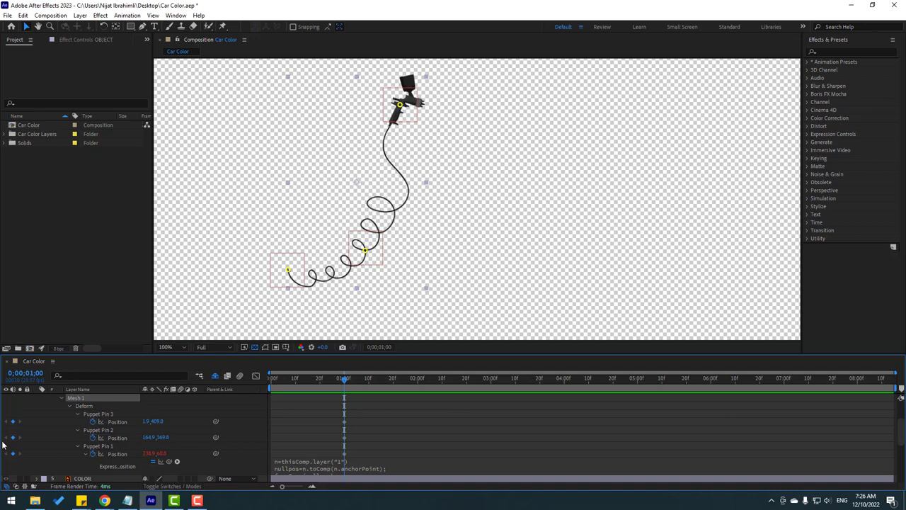
- Test Puppet Pin 1's link by moving null 1 slightly, and undo the move
scroll(58, 443, up, 3)
click(73, 415)
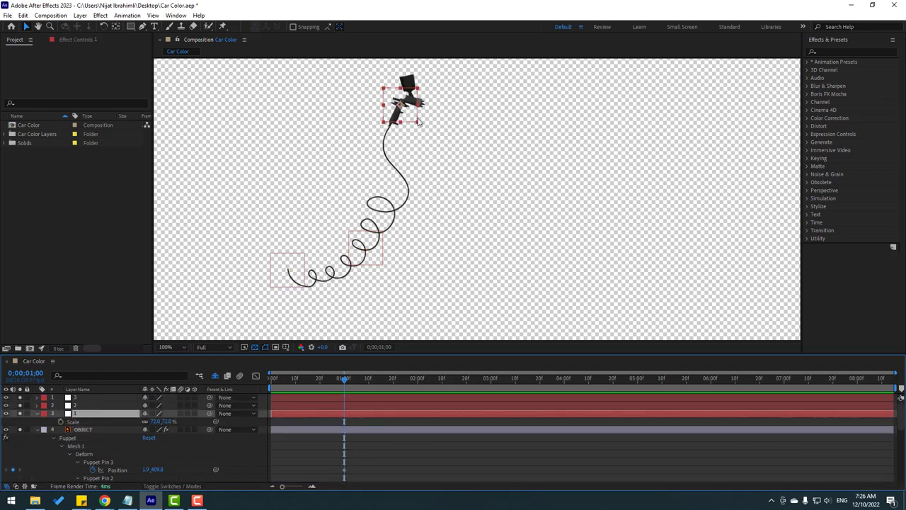
mouse_move(415, 112)
mouse_down()
mouse_move(421, 118)
mouse_move(427, 107)
mouse_move(411, 127)
mouse_move(409, 114)
mouse_move(421, 117)
mouse_up()
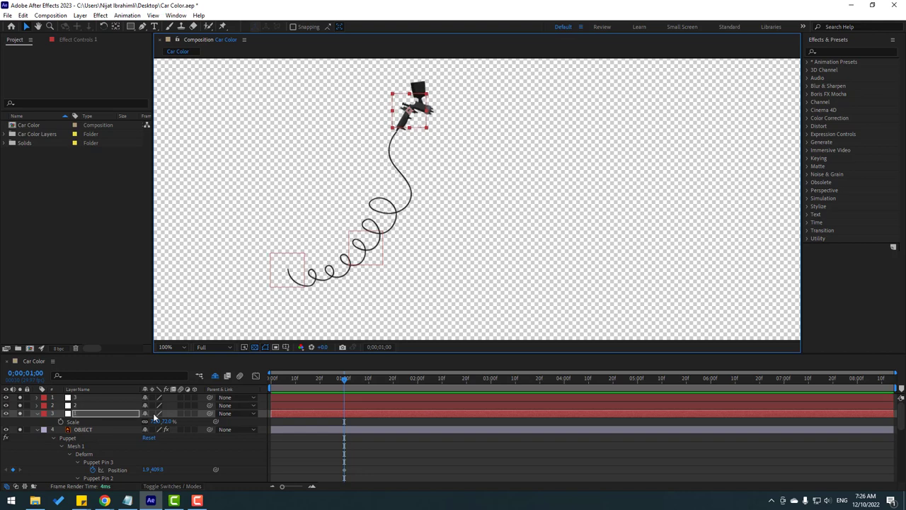
key(ctrl+z)
- Give Puppet Pin 2's Position the same null-linking expression, with 2 as the layer name
scroll(133, 429, down, 3)
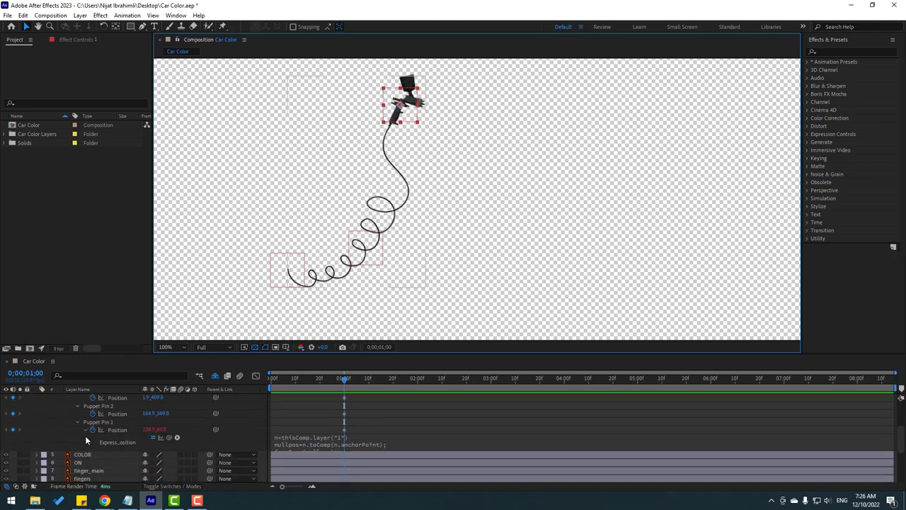
click(77, 423)
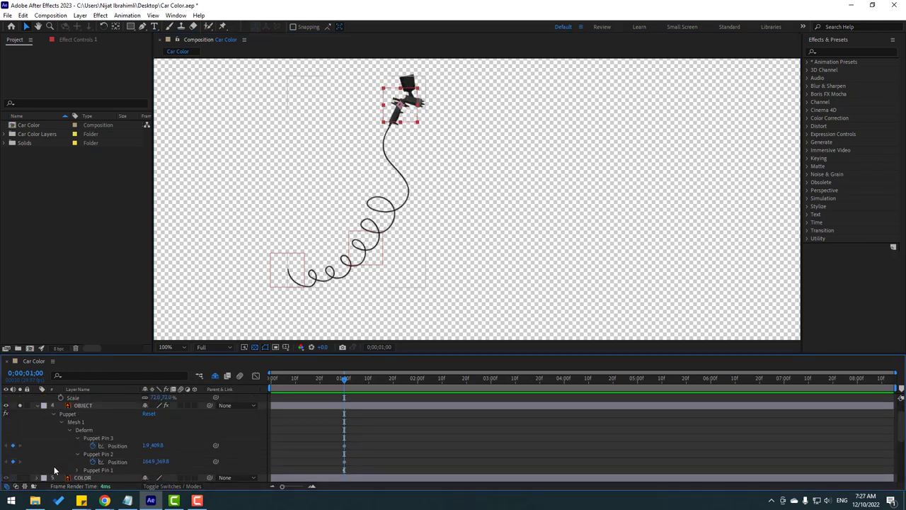
alt+click(92, 462)
key(BackSpace)
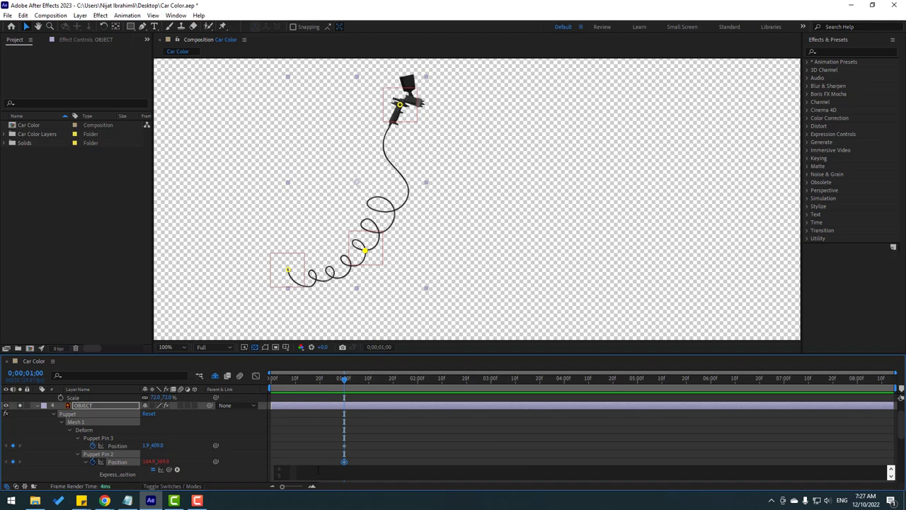
text(n=thisComp.layer("null_layer_name") nullpos=n.toComp(n.anchorPoint);)
drag(408, 469, 369, 469)
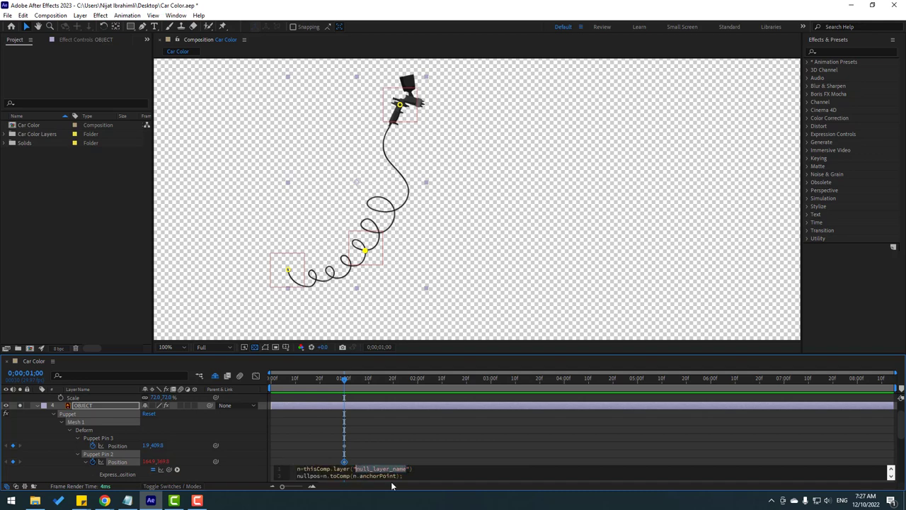
text(2)
click(298, 460)
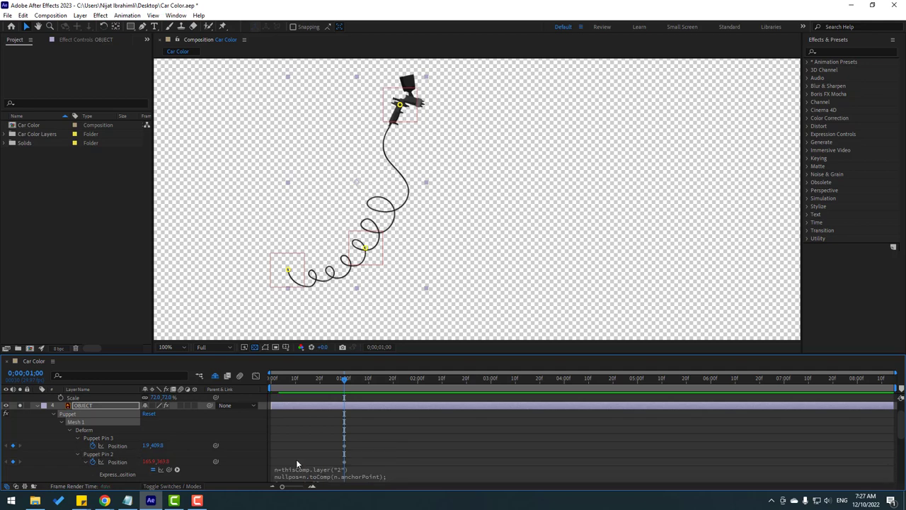
- Add the null-linking expression to Puppet Pin 3's Position with layer name 3, and collapse the OBJECT layer
click(78, 456)
click(63, 455)
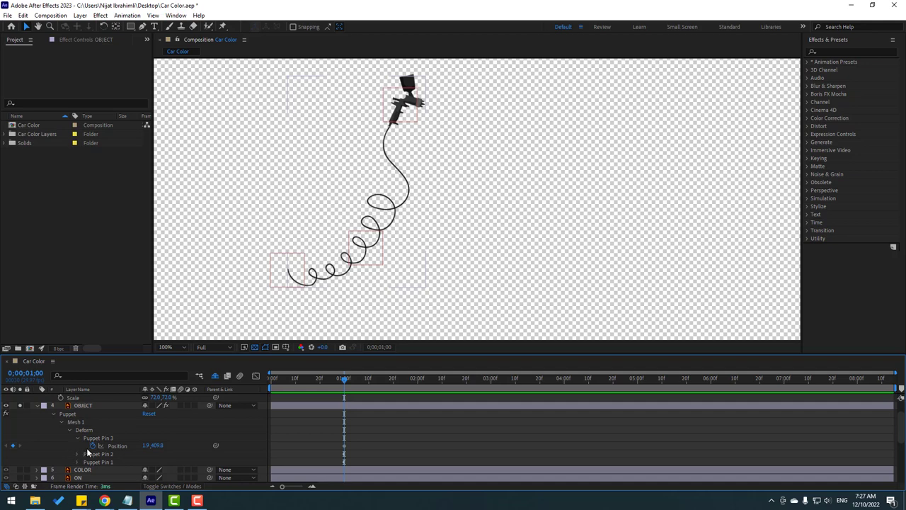
alt+click(92, 446)
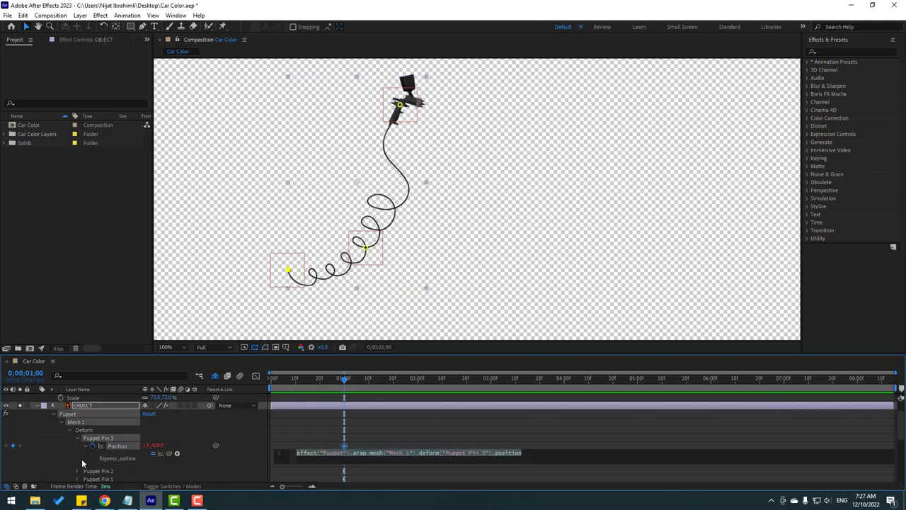
key(ctrl+v)
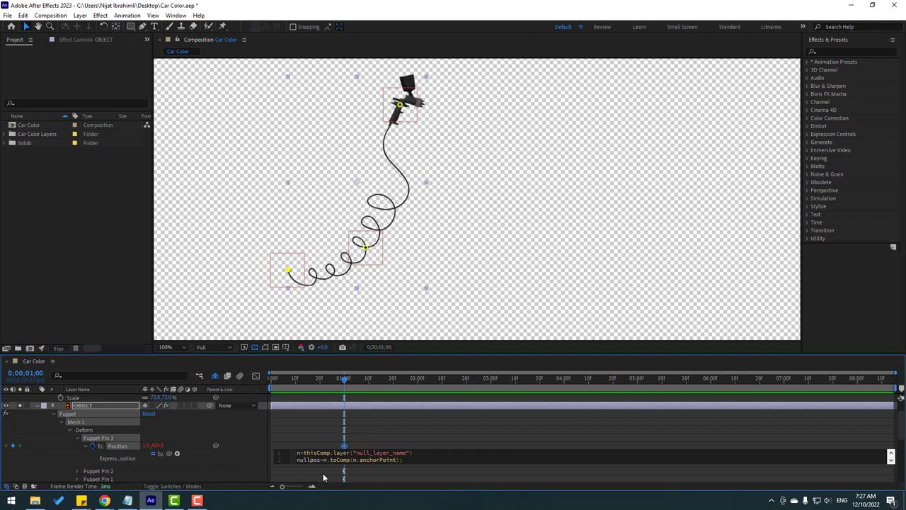
drag(401, 452, 365, 452)
text(3)
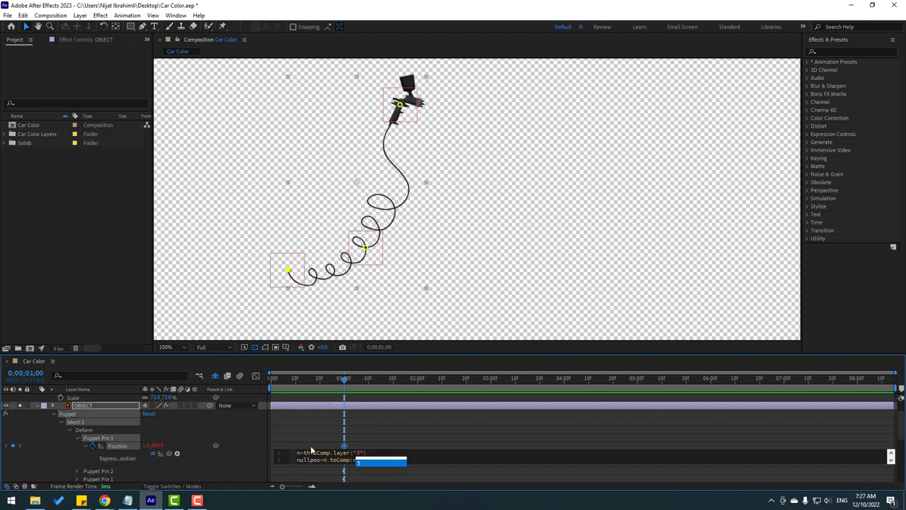
key(KP_Enter)
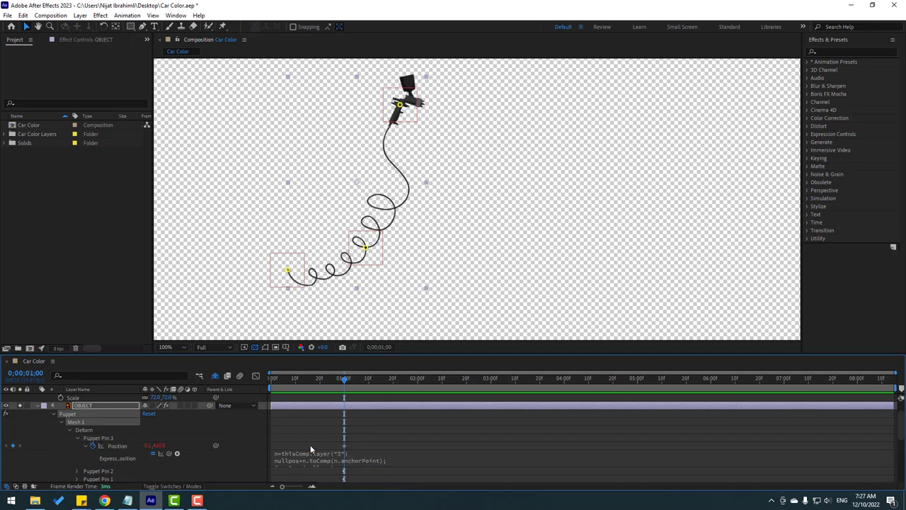
click(38, 406)
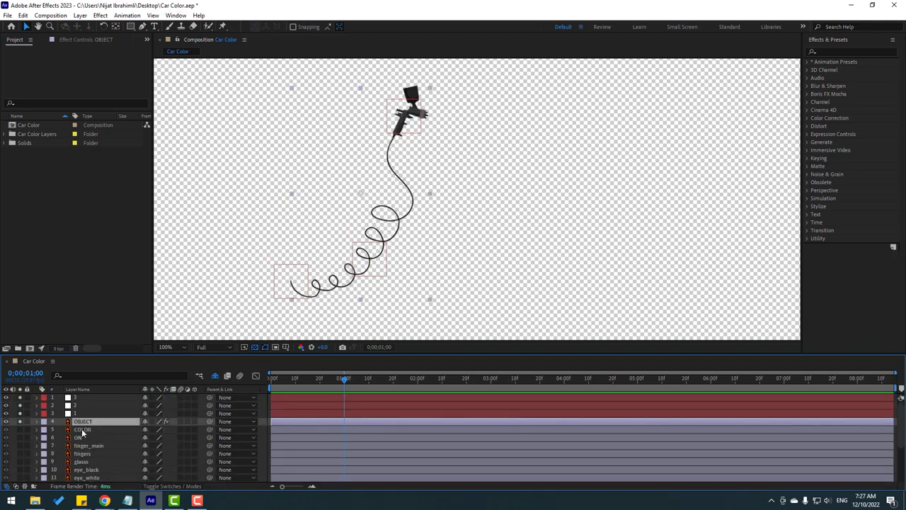
- Test the hose rig by moving nulls 1, 2 and 3 one at a time, undoing each move
click(99, 413)
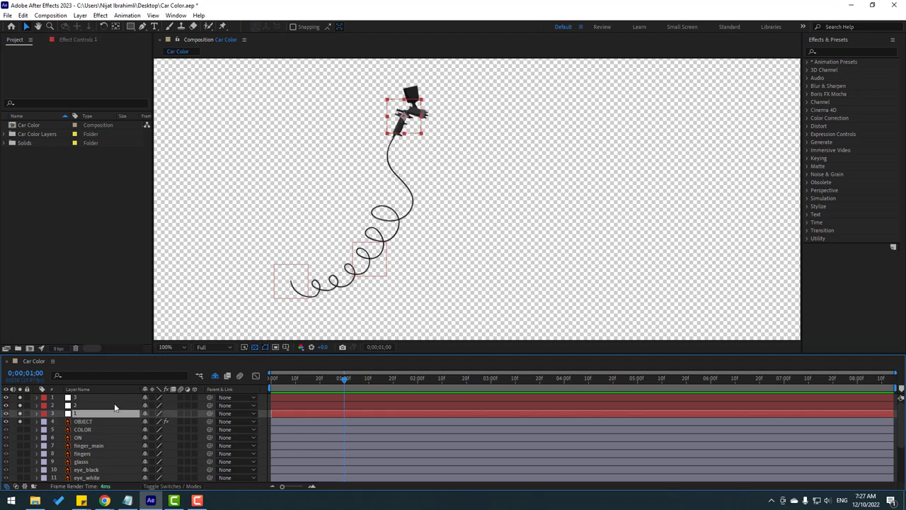
mouse_move(414, 130)
mouse_down()
mouse_move(443, 120)
mouse_move(454, 141)
mouse_move(454, 126)
mouse_up()
key(ctrl+z)
click(76, 406)
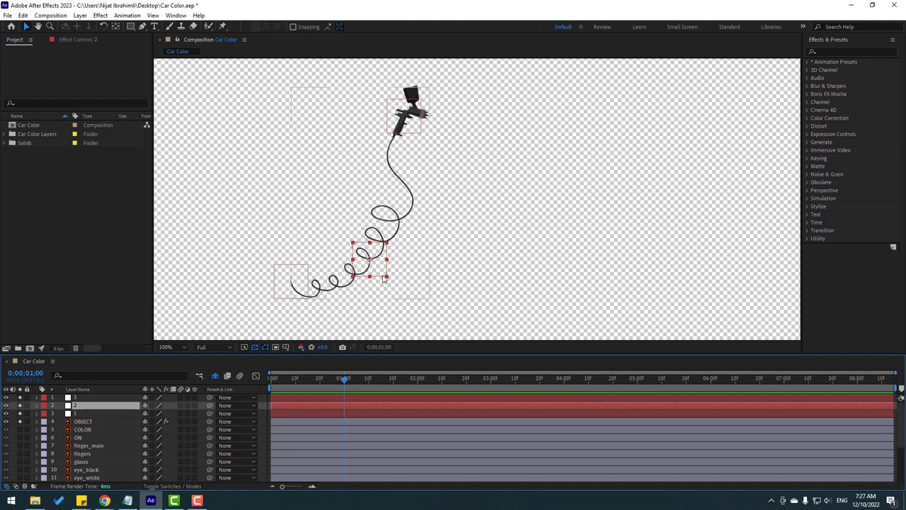
drag(382, 272, 414, 266)
key(ctrl+z)
click(75, 404)
click(75, 397)
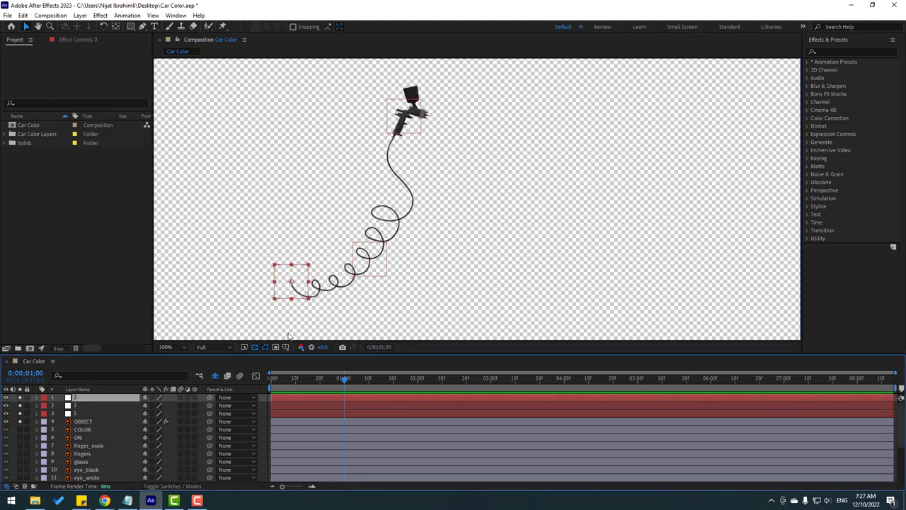
mouse_move(301, 289)
mouse_down()
mouse_move(306, 311)
mouse_move(280, 299)
mouse_move(310, 291)
mouse_up()
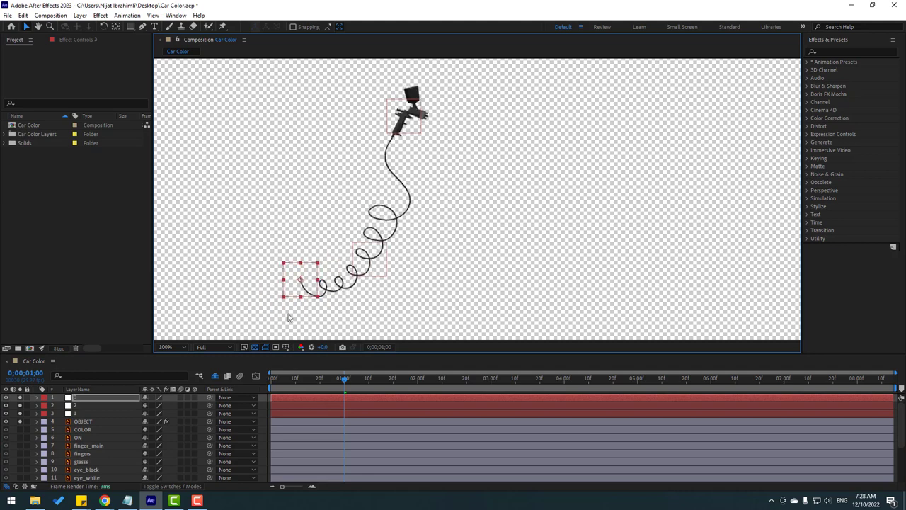
key(ctrl+z)
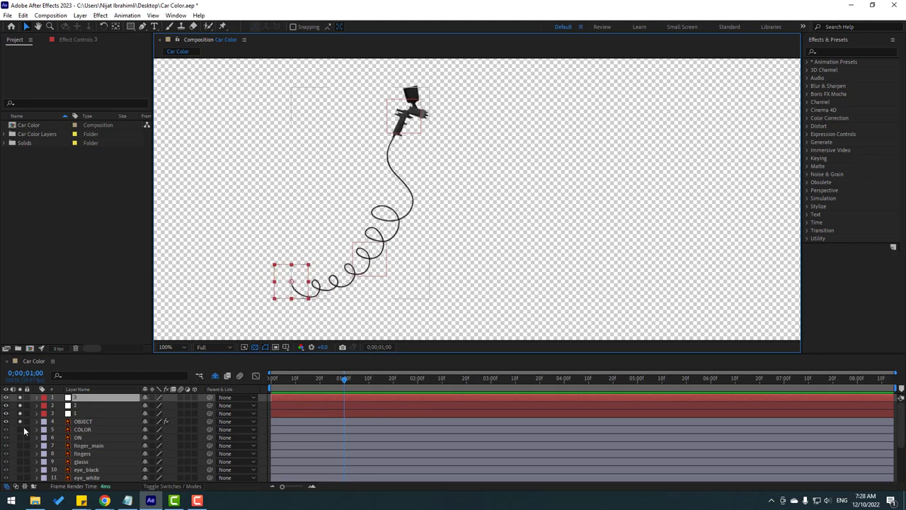
- Turn off solo for the OBJECT layer and the three nulls, and enlarge the timeline to fit all layers
drag(19, 421, 17, 390)
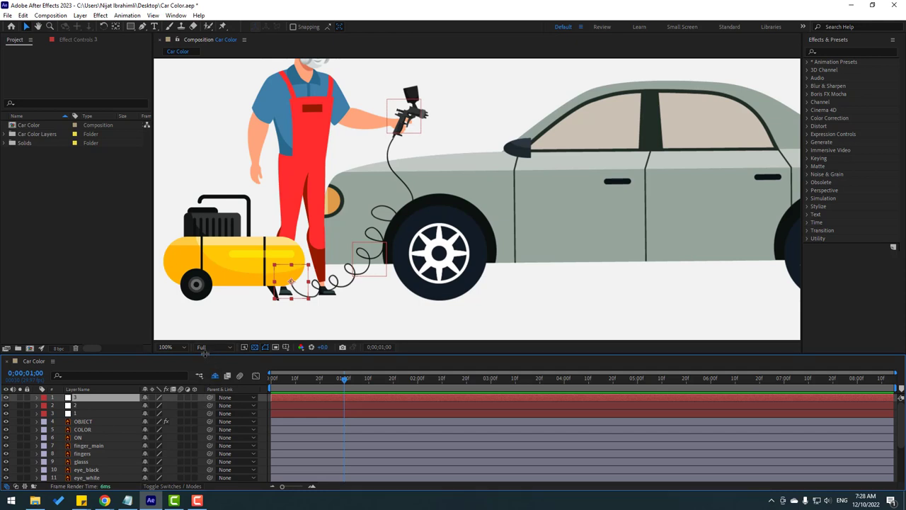
drag(204, 354, 203, 274)
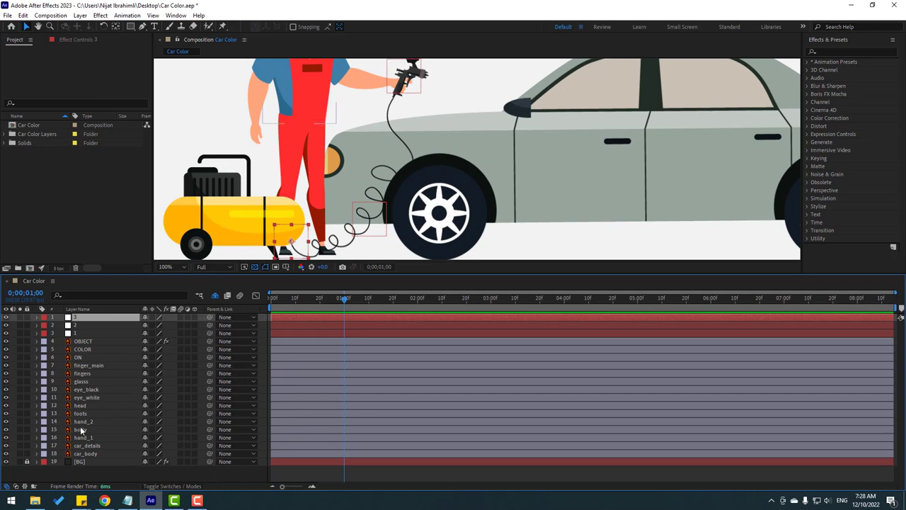
- Solo the body layer, move its anchor point down to the waist with the Pan Behind tool, and turn solo off
click(80, 429)
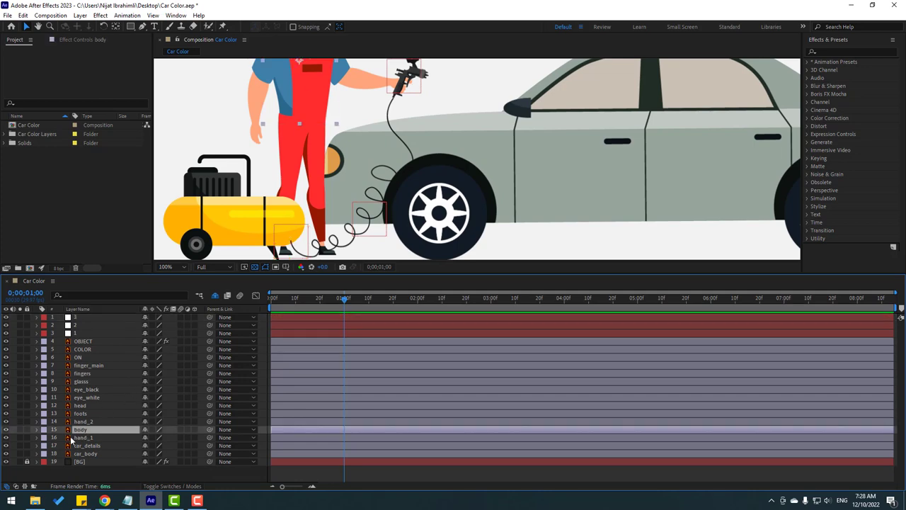
click(20, 430)
drag(335, 127, 442, 185)
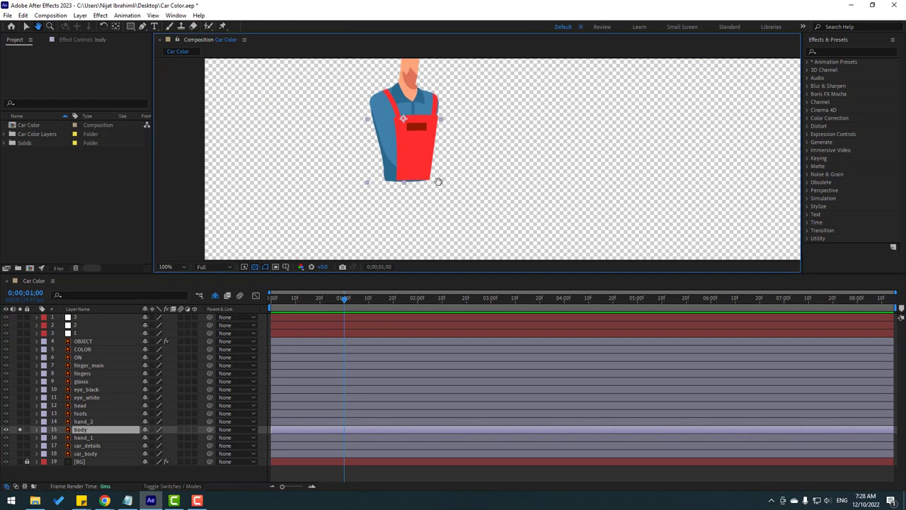
click(115, 29)
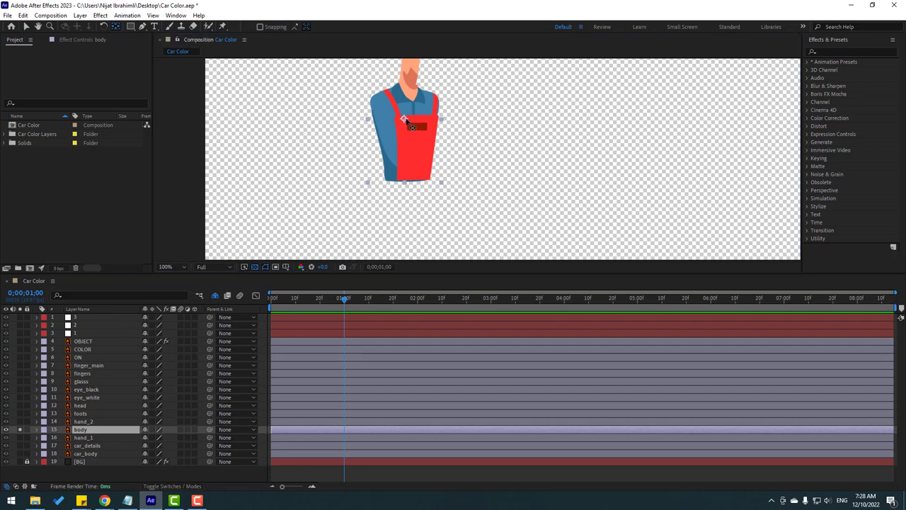
drag(407, 120, 409, 179)
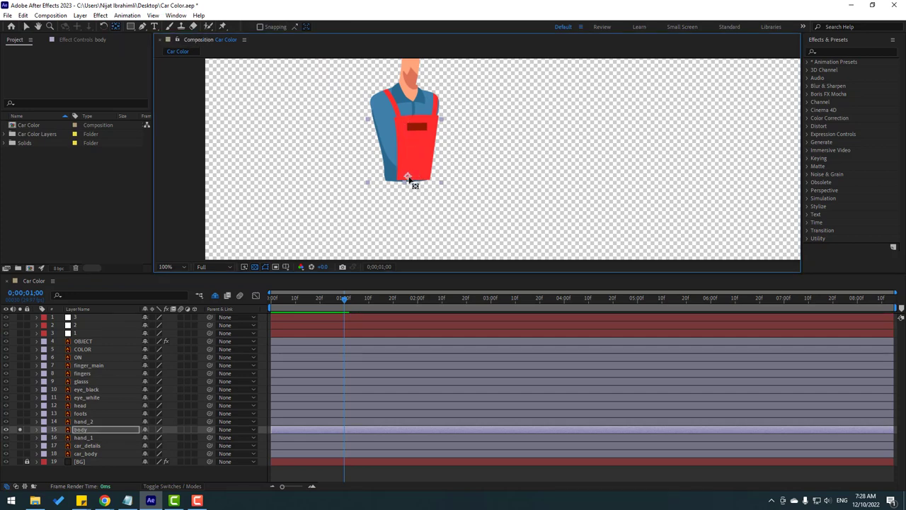
click(27, 28)
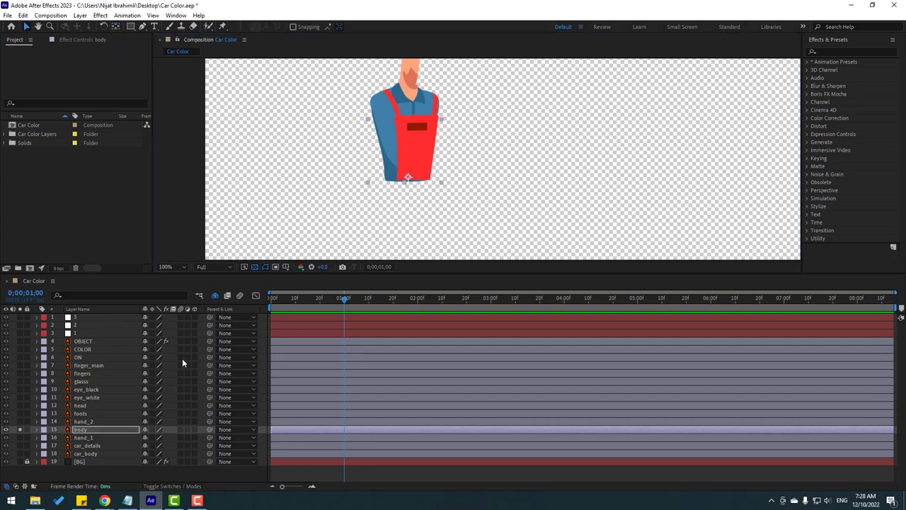
click(19, 430)
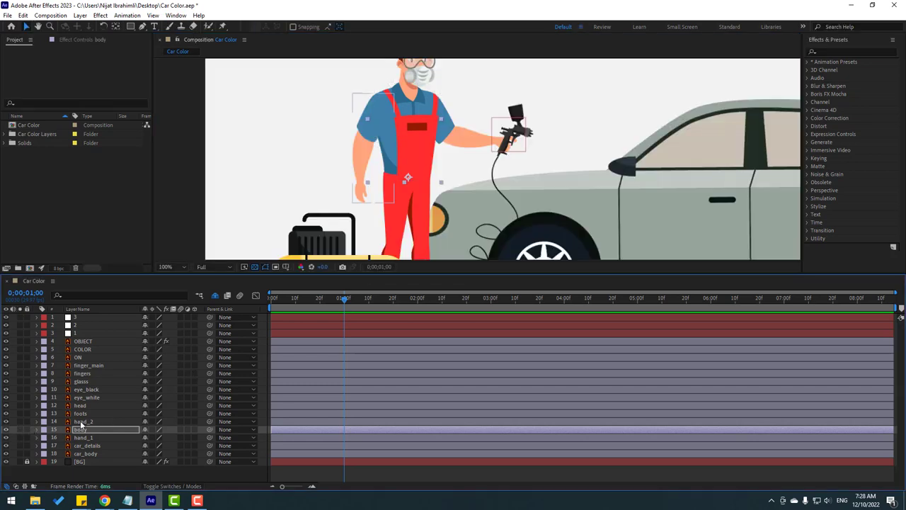
- Solo the hand_2 layer, move its anchor point up to the shoulder with the Pan Behind tool, and turn solo off
click(82, 422)
click(19, 422)
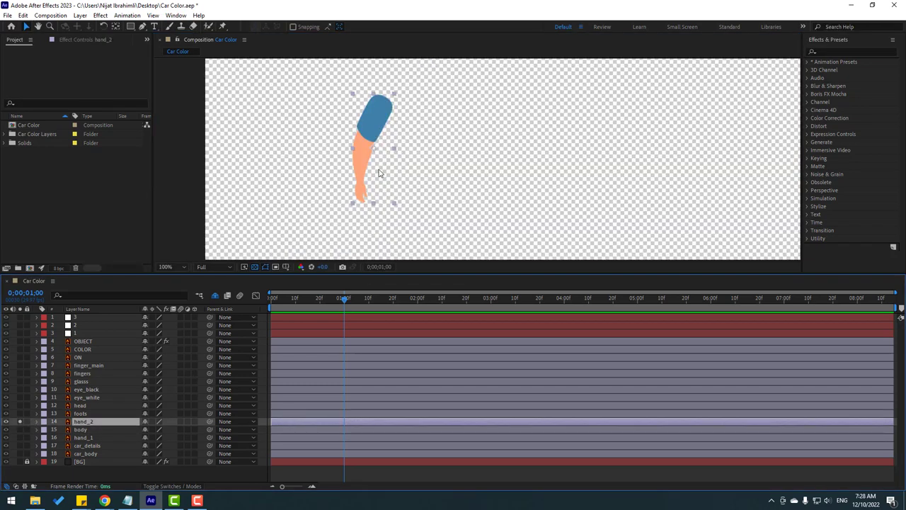
scroll(379, 173, up, 3)
scroll(307, 158, down, 1)
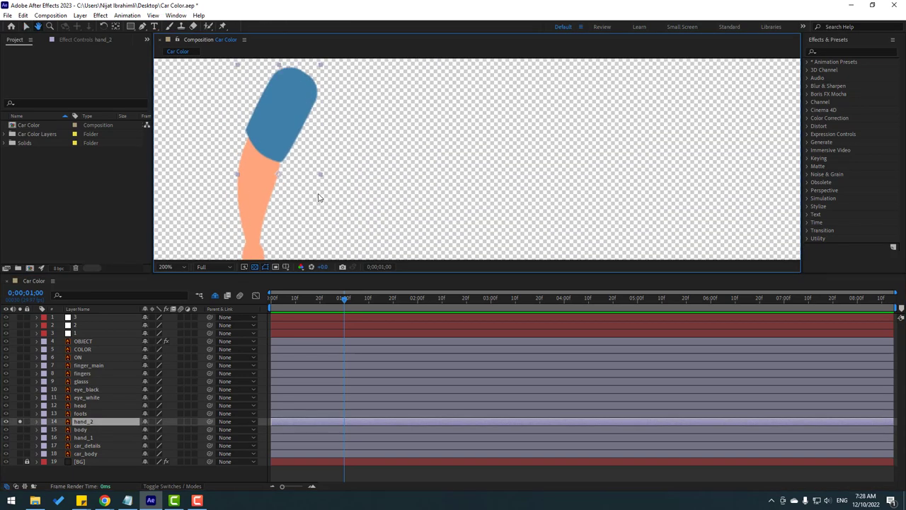
click(115, 26)
drag(286, 170, 293, 81)
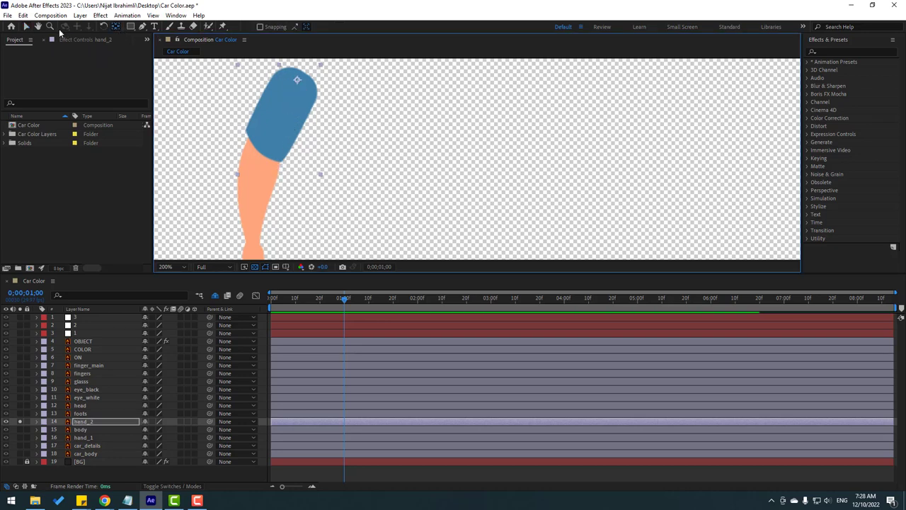
click(26, 26)
click(20, 422)
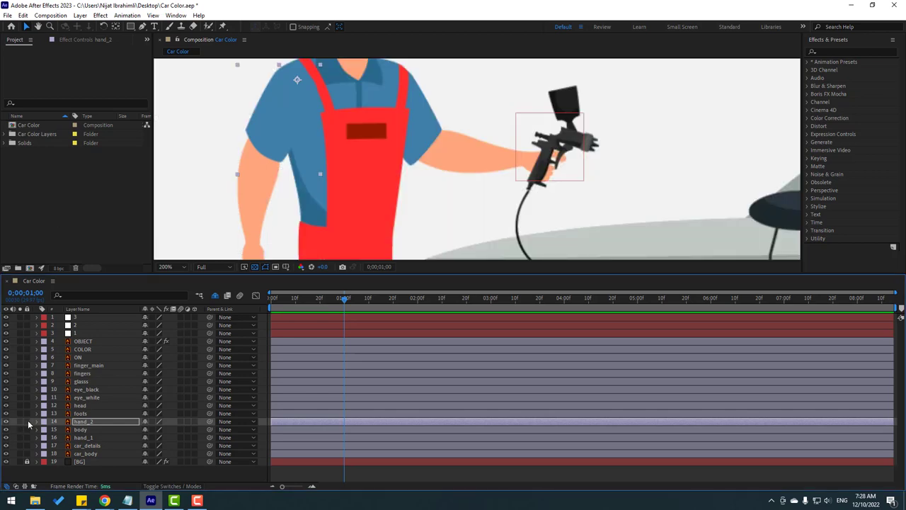
- Parent the hand_2 layer to the body layer
click(80, 424)
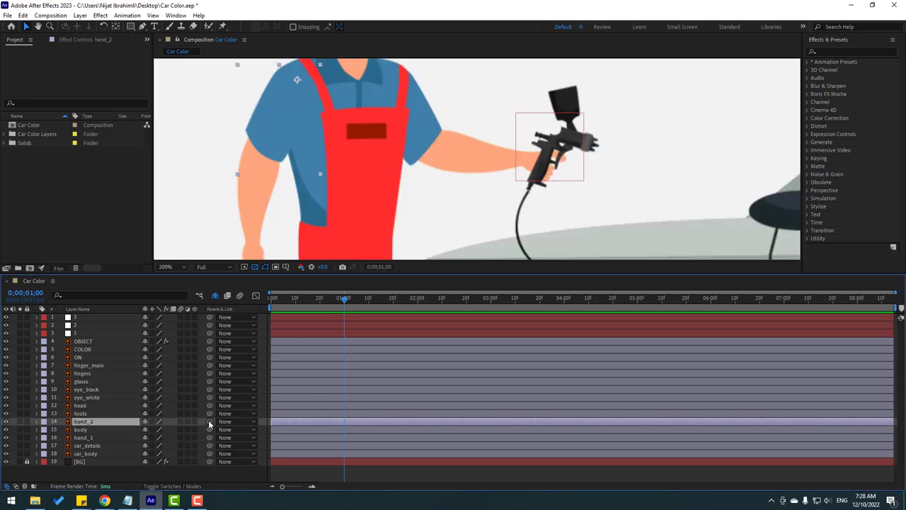
drag(209, 423, 85, 430)
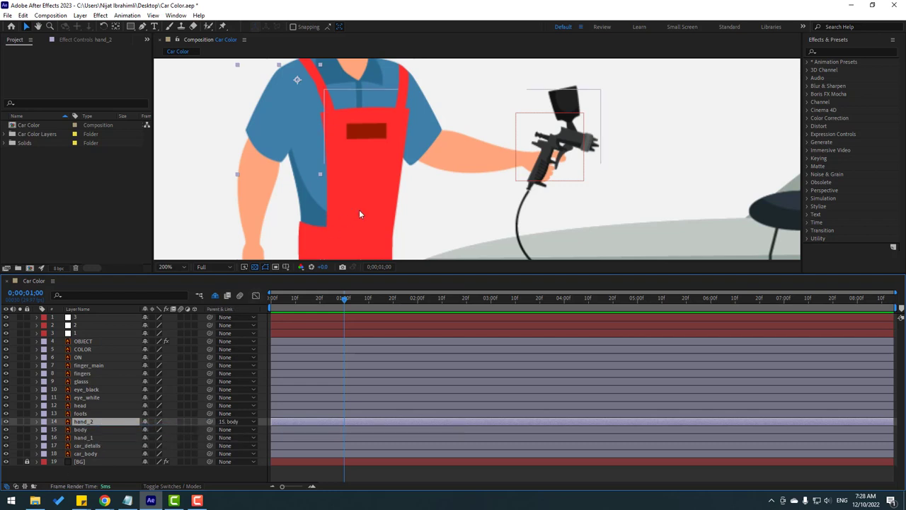
key(comma)
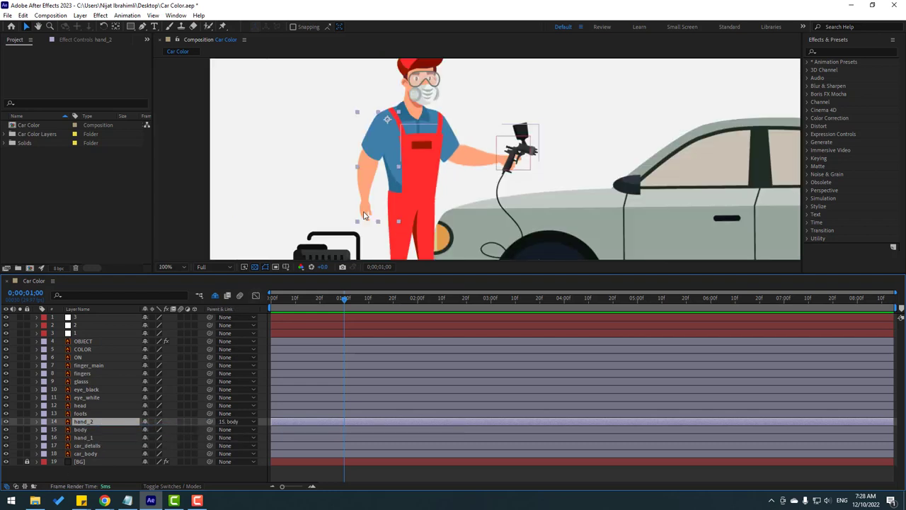
key(comma)
- Solo the hand_1 layer and place three puppet pins on it at the shoulder, elbow and wrist
click(85, 437)
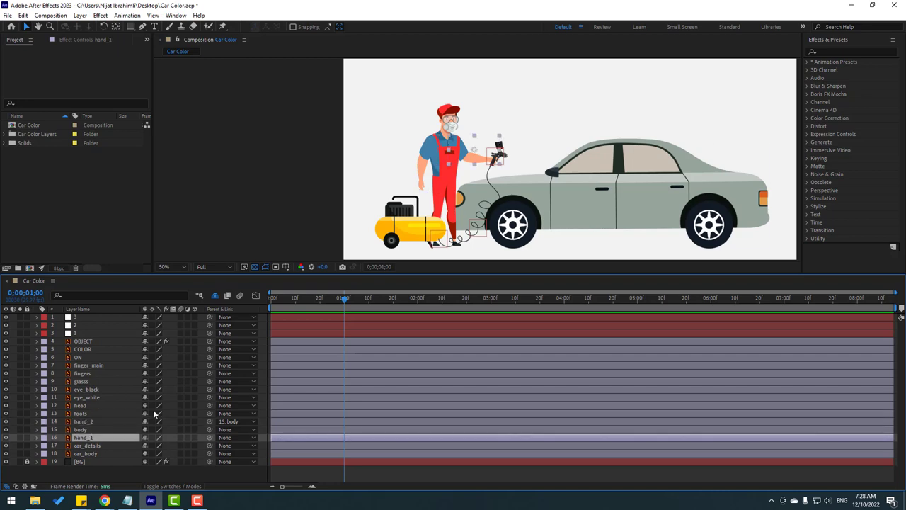
key(period)
key(period)
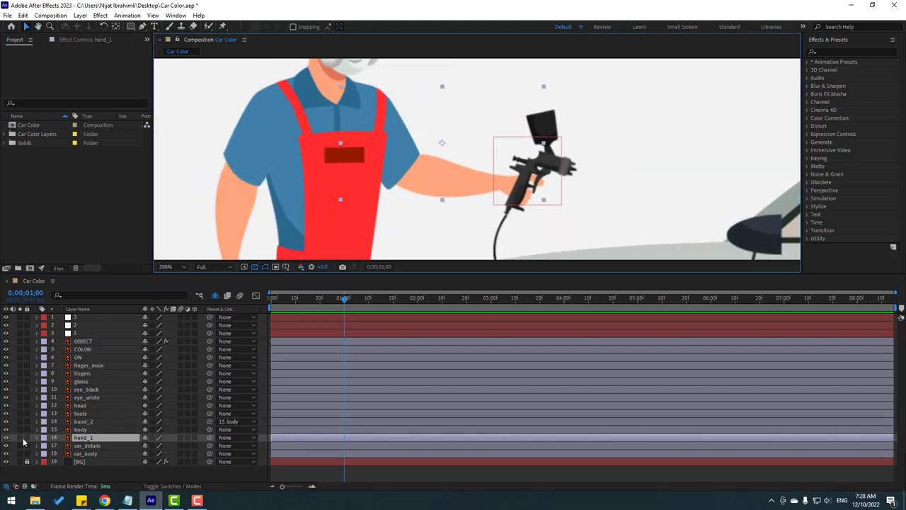
click(20, 438)
drag(526, 113, 479, 118)
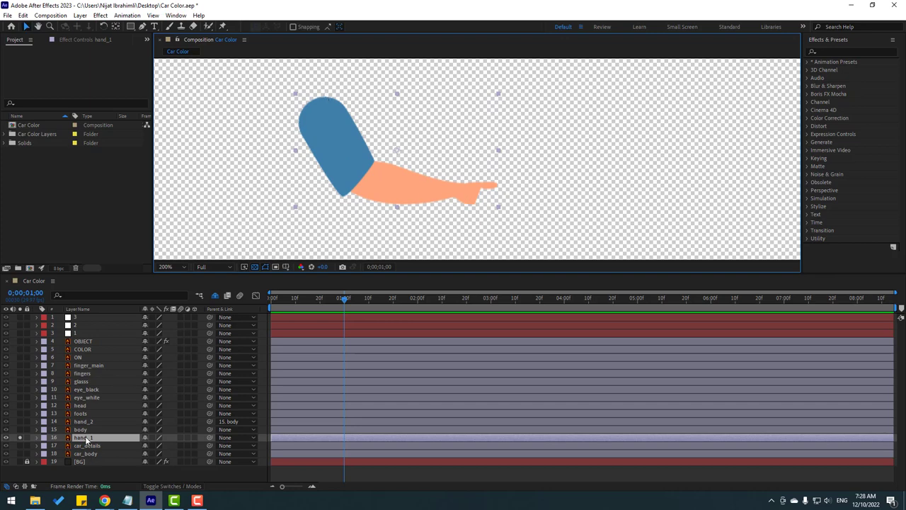
click(223, 27)
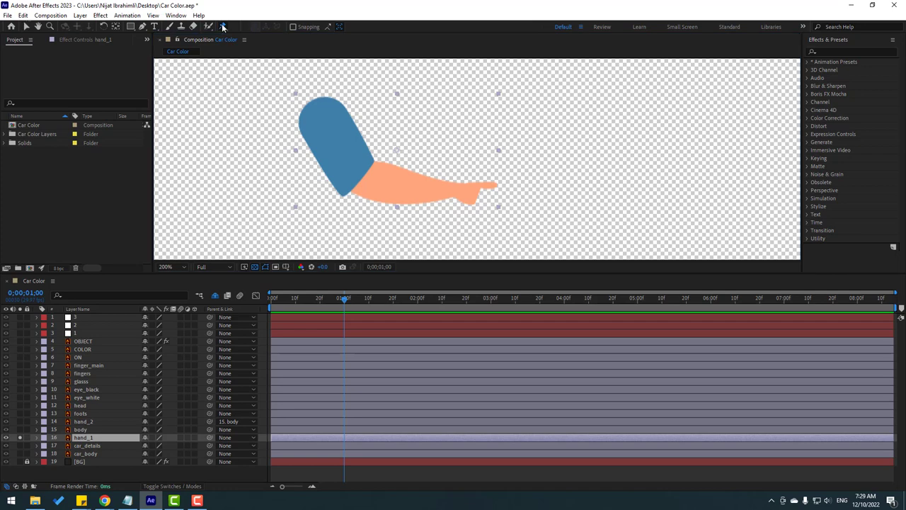
click(318, 104)
click(371, 177)
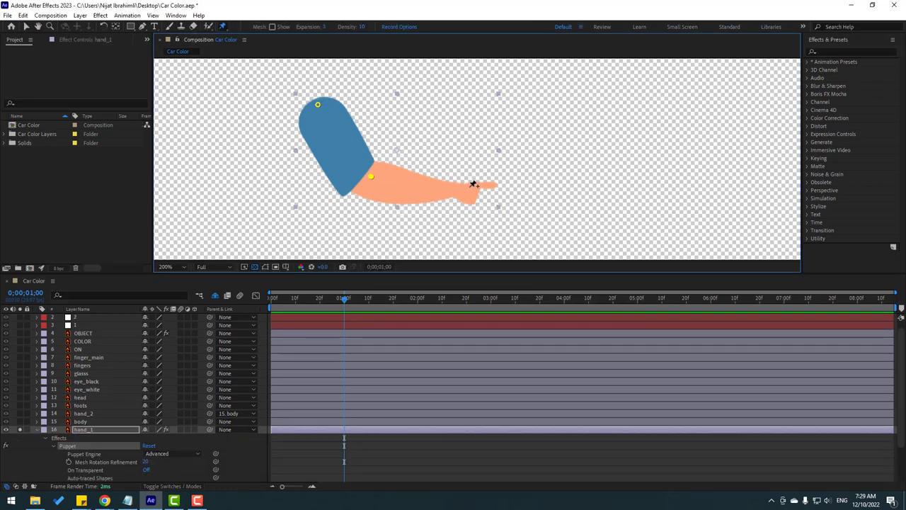
click(473, 189)
click(24, 27)
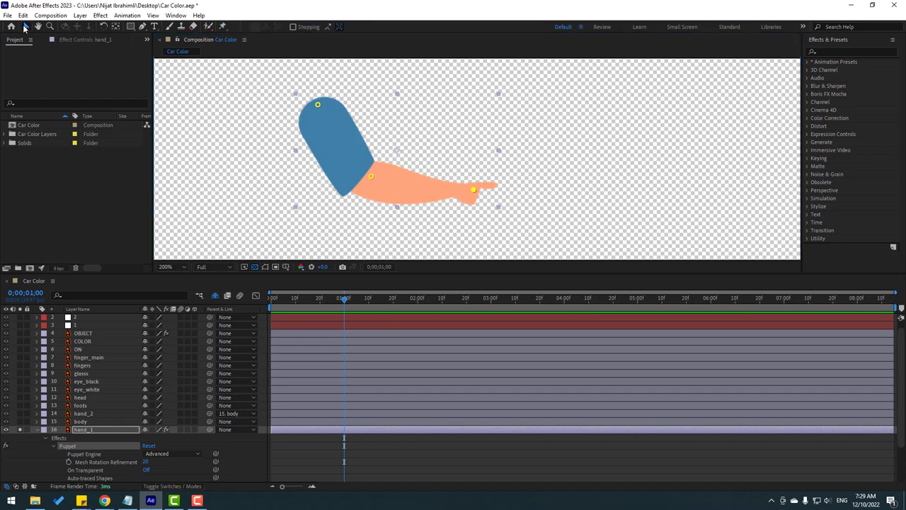
- Switch the Puppet Engine of hand_1 to Legacy and dismiss the warning
click(85, 454)
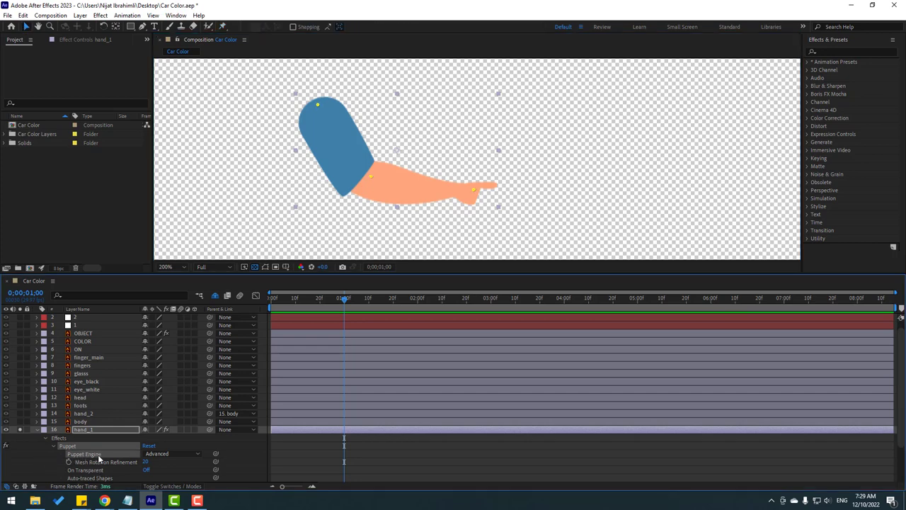
click(152, 454)
click(168, 463)
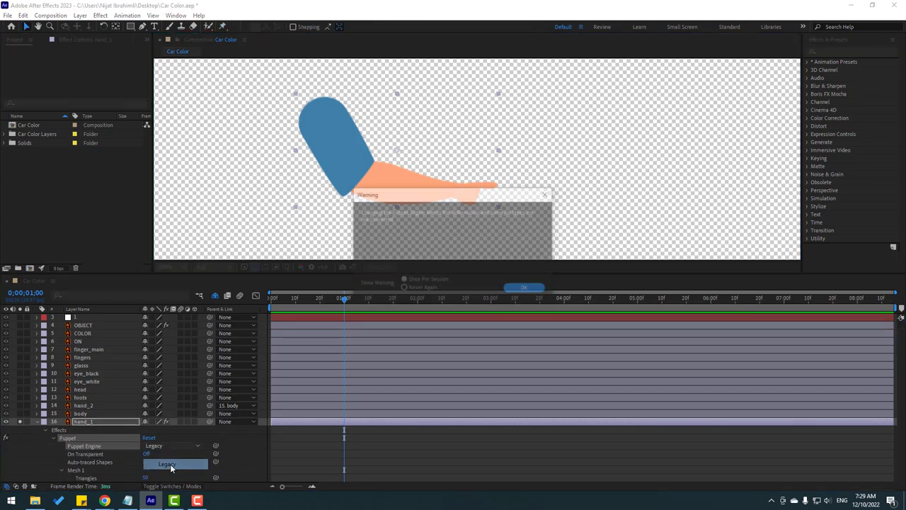
click(527, 289)
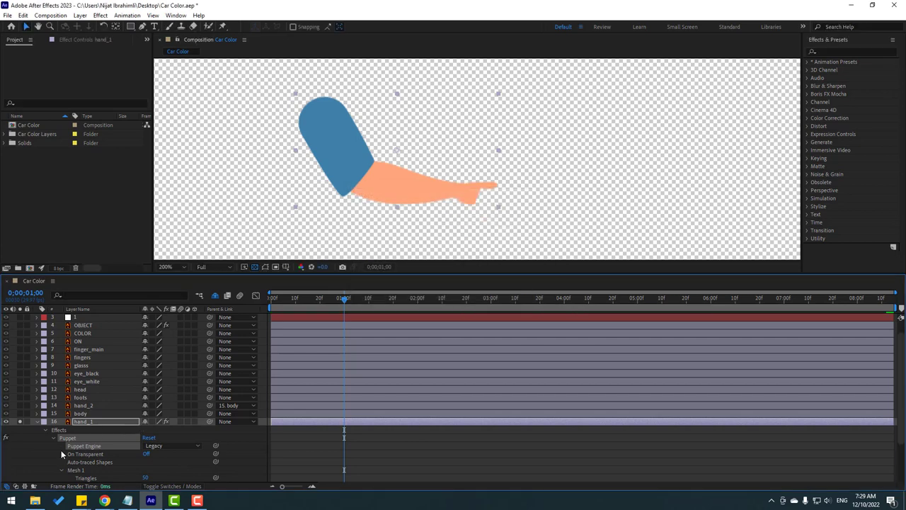
click(34, 461)
- Open the Duik Bassel.2 script with hand_1 selected, and move and narrow its window so the arm stays uncovered
click(89, 422)
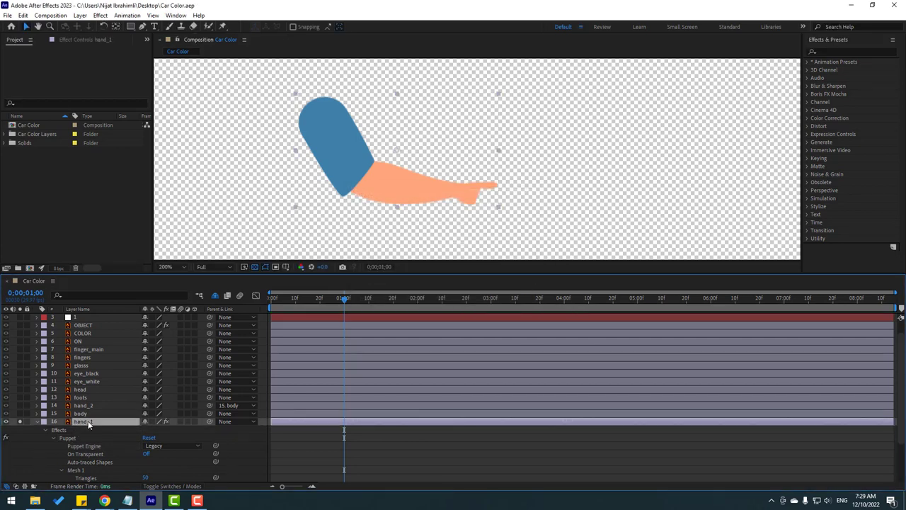
click(174, 16)
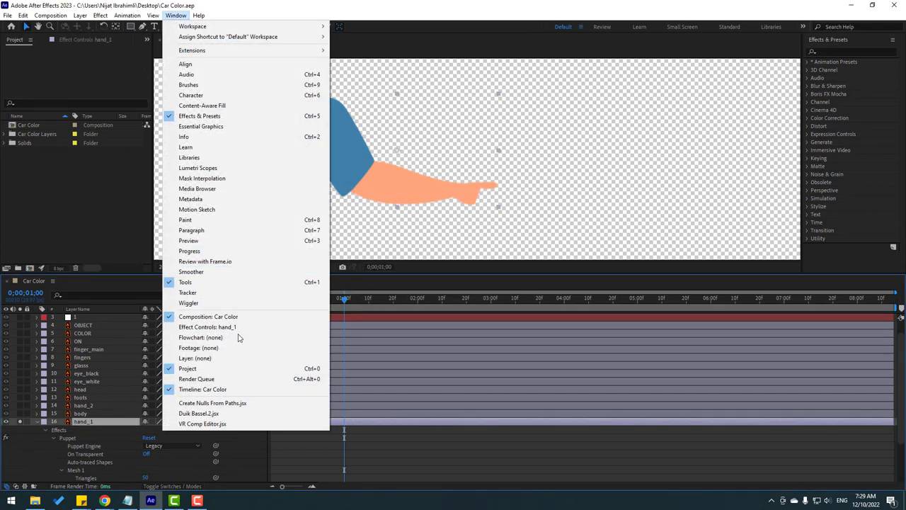
click(201, 414)
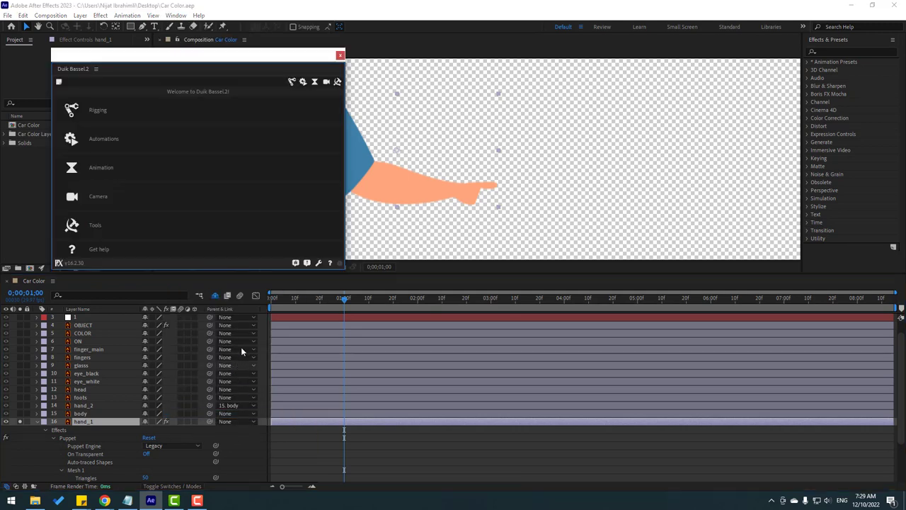
drag(198, 60, 682, 93)
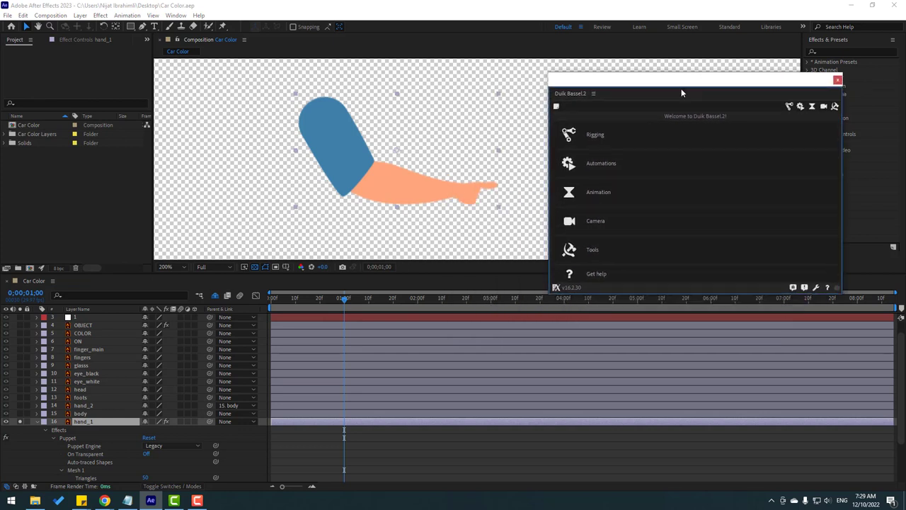
drag(549, 118, 601, 118)
- Select the Puppet effect of hand_1 and add Duik bones to its pins
click(89, 423)
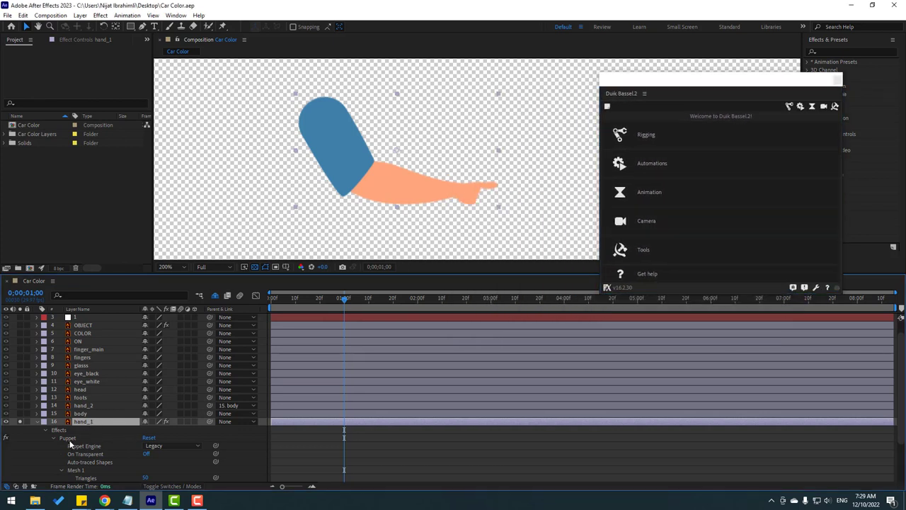
click(69, 439)
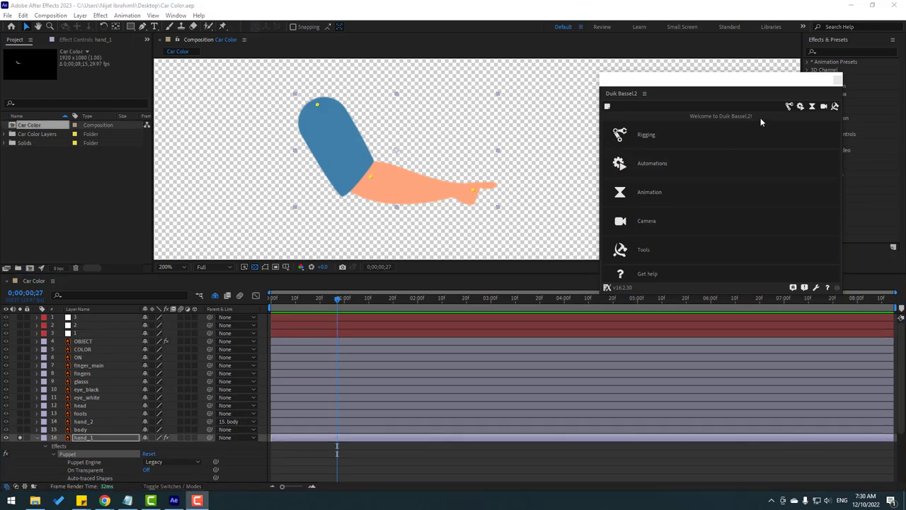
click(791, 106)
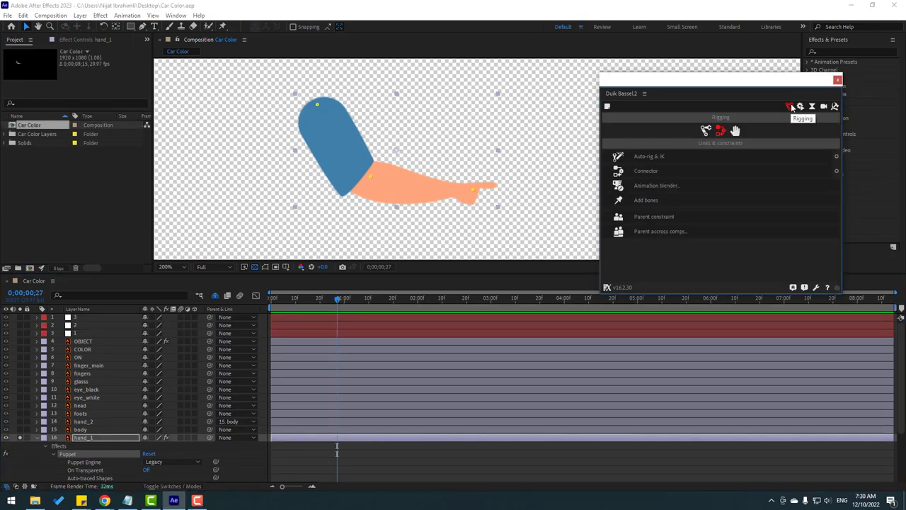
click(648, 201)
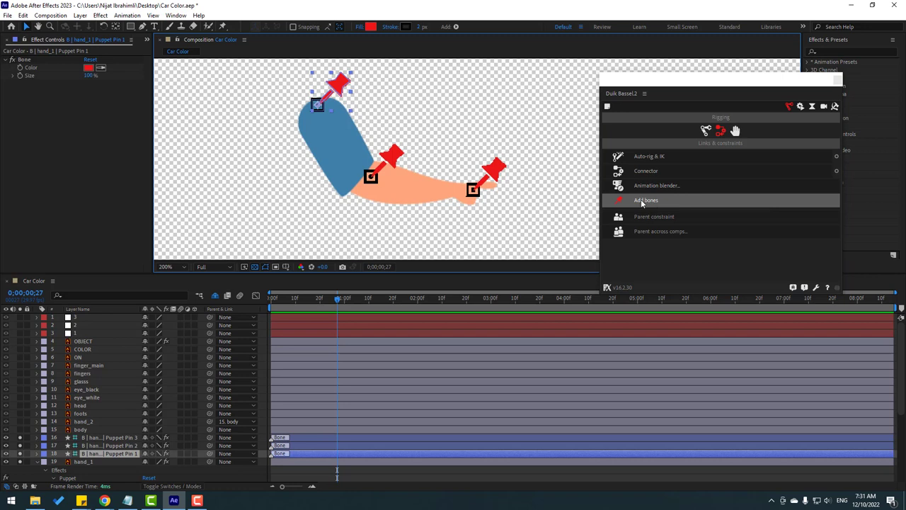
- Parent the Puppet Pin 3 bone to Puppet Pin 2, Puppet Pin 2 to Puppet Pin 1, and Puppet Pin 1 to the body layer
click(113, 439)
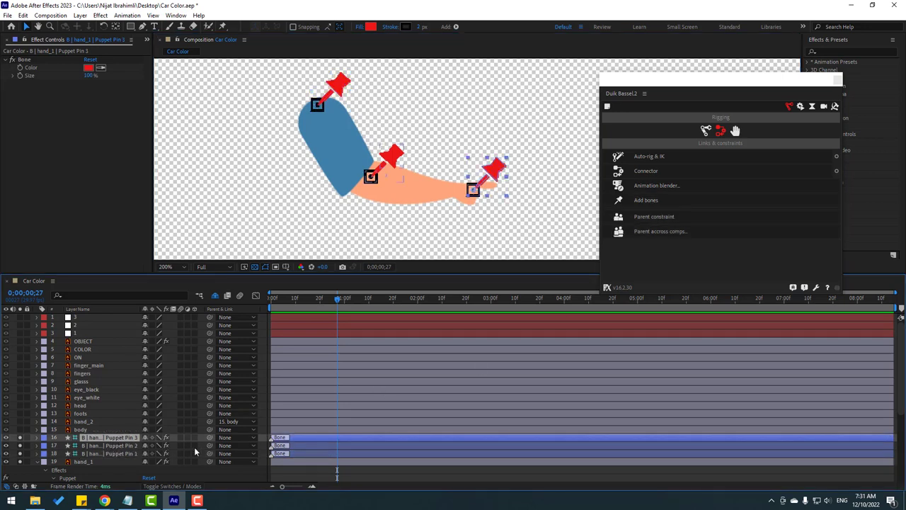
drag(209, 439, 100, 446)
click(105, 447)
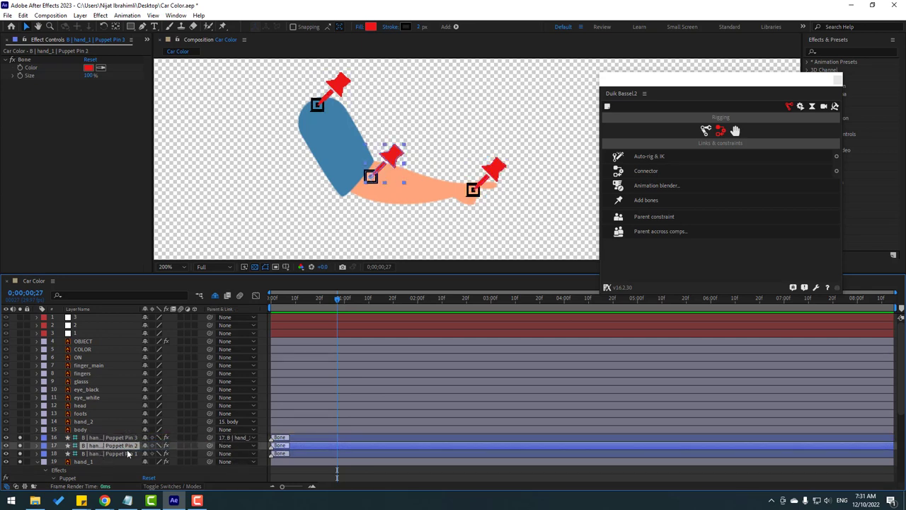
drag(209, 445, 89, 454)
click(90, 454)
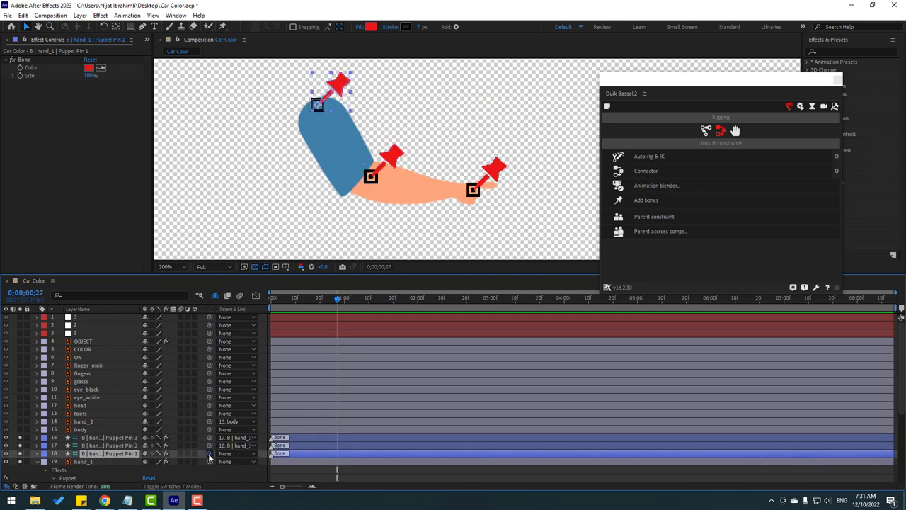
drag(209, 454, 78, 430)
- Apply Auto-rig & IK to the three arm bones, test the wrist controller by moving it and restoring its position, and close Duik
ctrl+click(92, 445)
ctrl+click(106, 437)
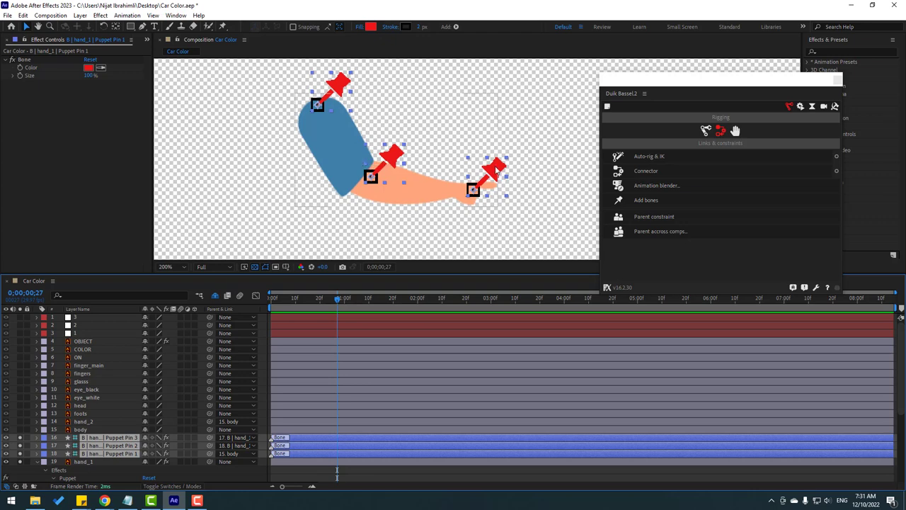
click(658, 157)
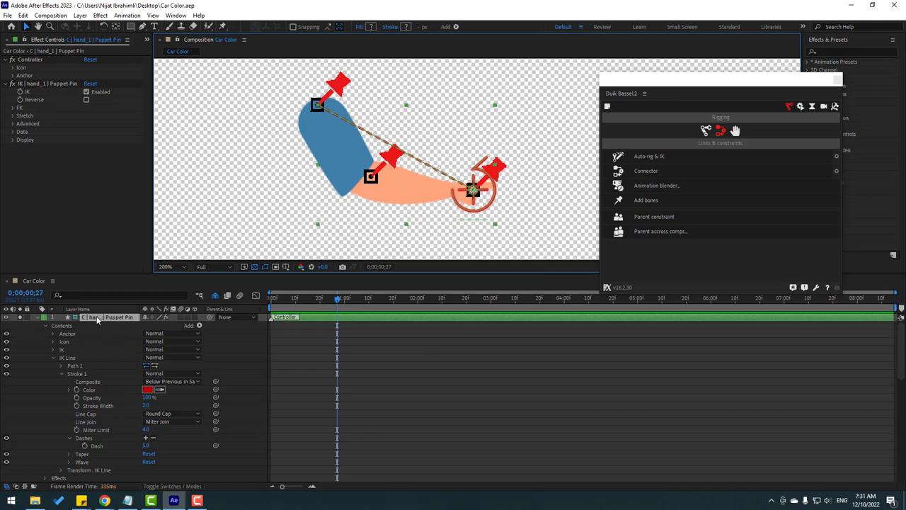
drag(486, 200, 515, 175)
mouse_move(460, 187)
mouse_down()
mouse_move(384, 196)
mouse_move(473, 190)
mouse_up()
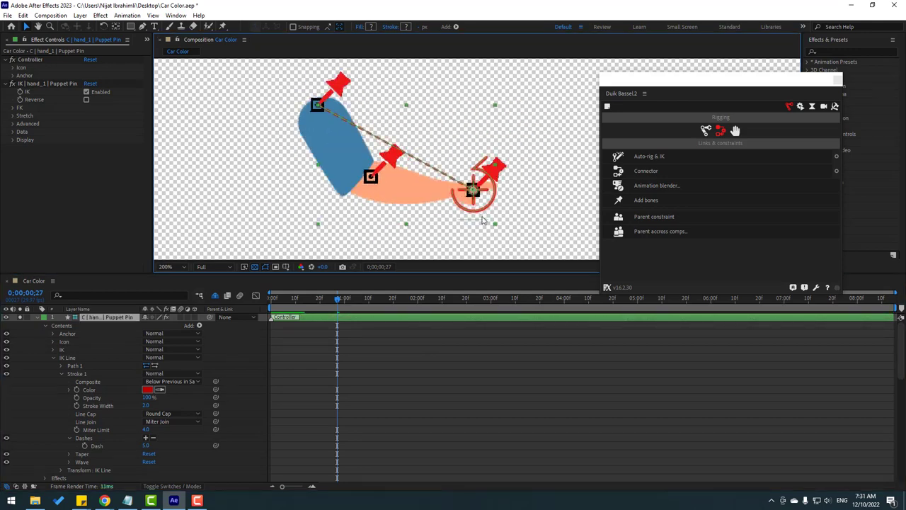
click(832, 82)
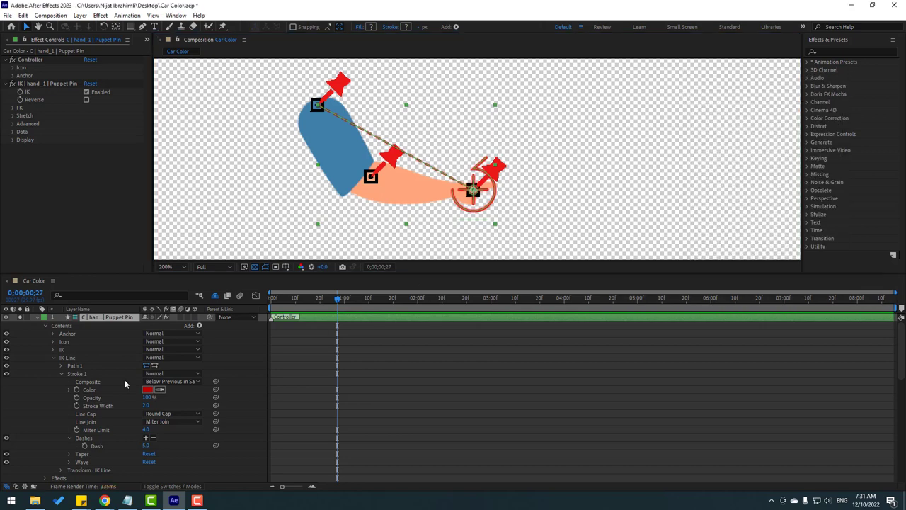
- Collapse the controller and hand_1 layers, and turn off solo for the controller, the three bones and hand_1
click(38, 318)
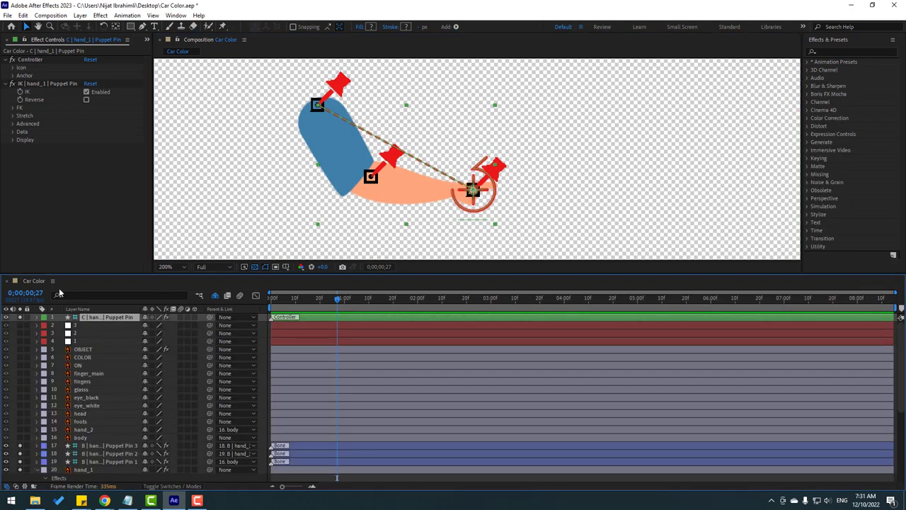
drag(20, 445, 20, 471)
scroll(31, 356, down, 1)
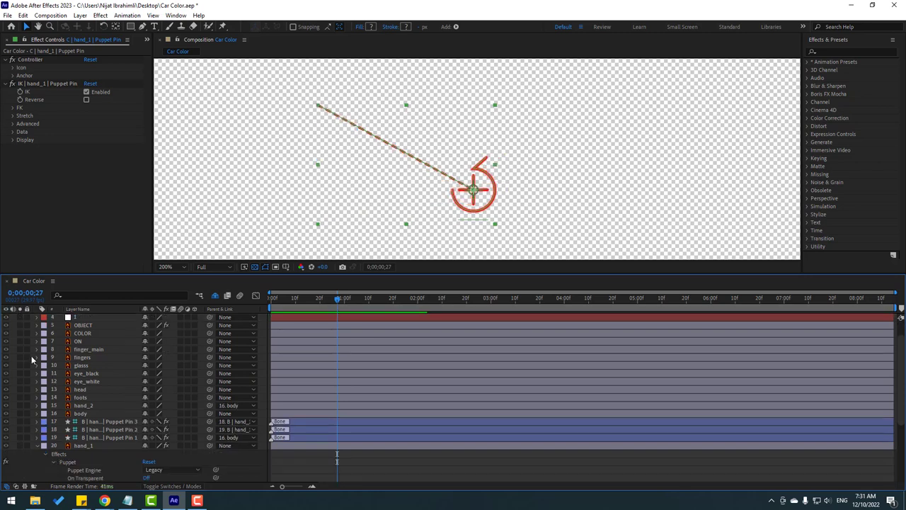
scroll(30, 425, down, 3)
click(38, 399)
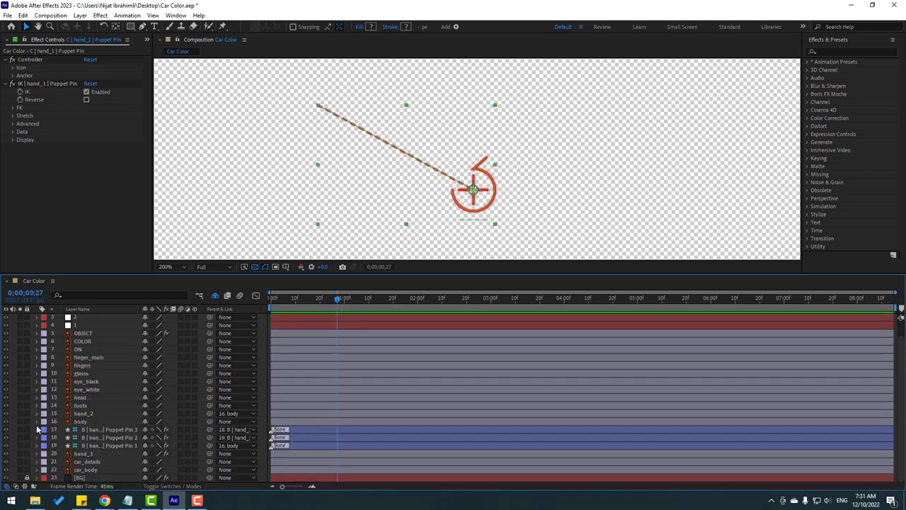
scroll(28, 318, up, 2)
click(20, 317)
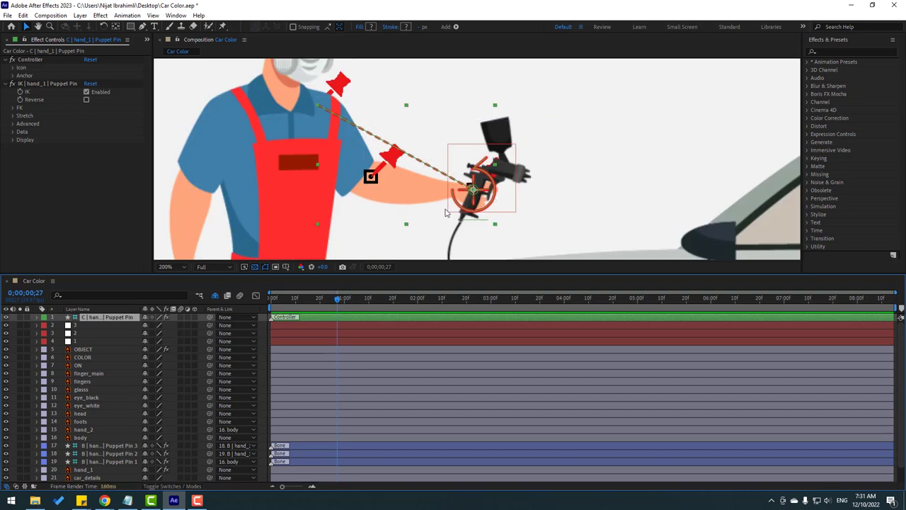
- Save the project and parent null 1 to the hand_1 puppet pin controller
scroll(472, 199, down, 4)
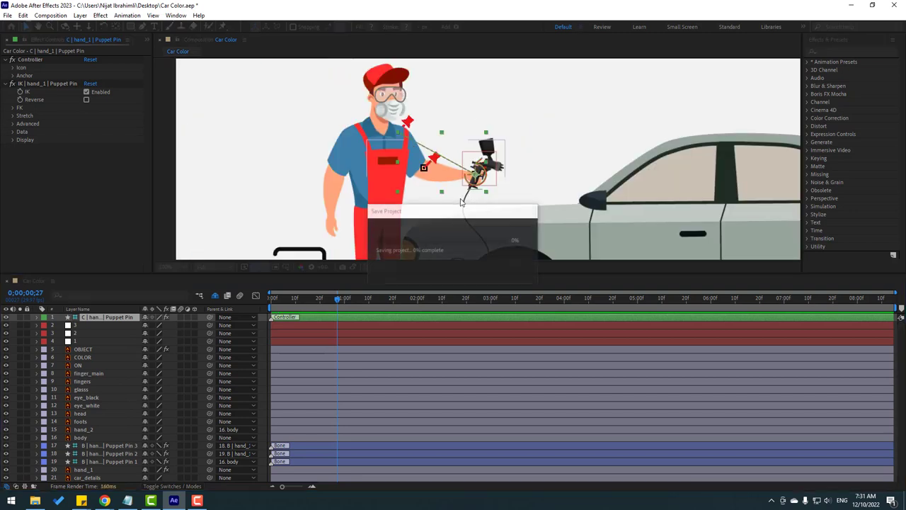
scroll(473, 199, up, 4)
mouse_move(474, 188)
mouse_down()
mouse_move(443, 183)
mouse_move(483, 203)
mouse_move(492, 189)
mouse_up()
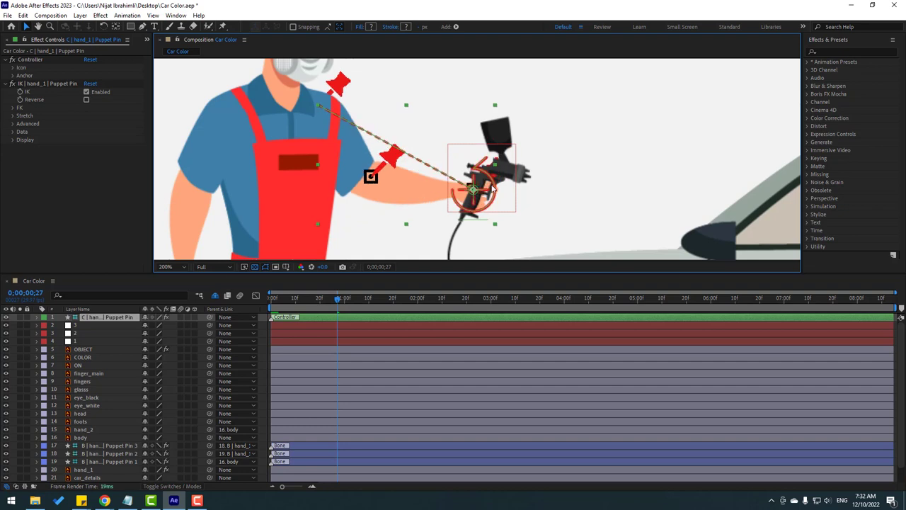
click(77, 342)
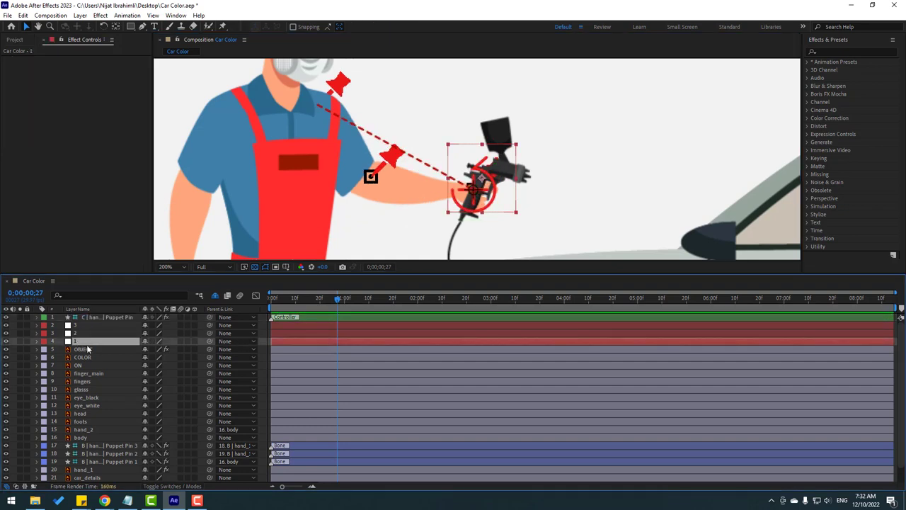
drag(211, 342, 102, 318)
- Test the linked hose null by moving the wrist controller, restore the arm's pose, and save the project
mouse_move(476, 202)
mouse_down()
mouse_move(489, 204)
mouse_move(464, 215)
mouse_move(473, 184)
mouse_move(503, 172)
mouse_move(484, 198)
mouse_move(464, 139)
mouse_up()
scroll(487, 200, down, 1)
mouse_move(477, 109)
mouse_down()
mouse_move(483, 104)
mouse_move(467, 88)
mouse_move(434, 94)
mouse_move(427, 123)
mouse_move(487, 113)
mouse_move(425, 78)
mouse_move(482, 67)
mouse_move(483, 112)
mouse_move(512, 132)
mouse_up()
key(ctrl+s)
- Select the OBJECT, ON, finger_main and fingers layers and solo them
scroll(460, 152, up, 4)
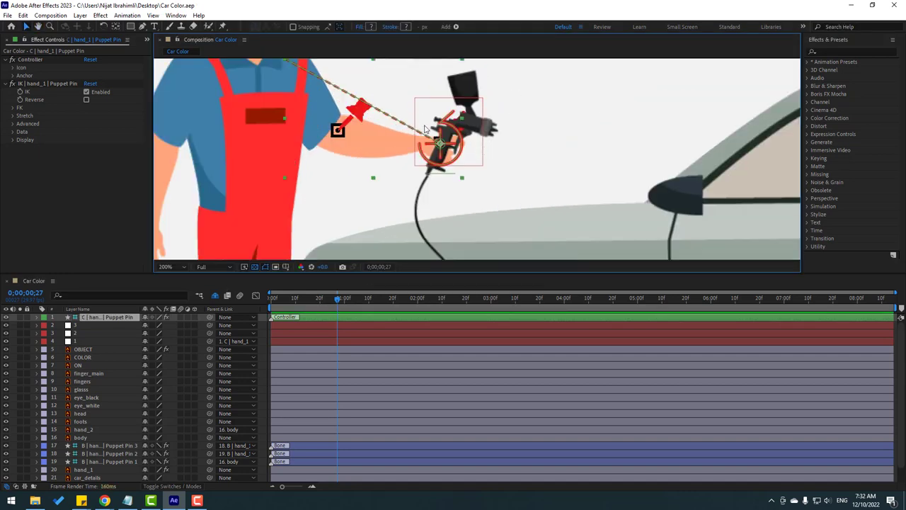
drag(478, 182, 469, 170)
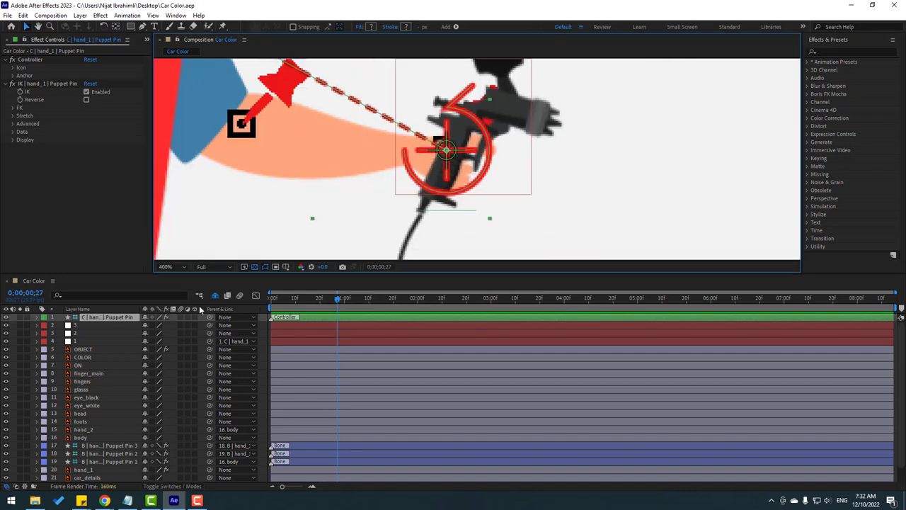
click(82, 351)
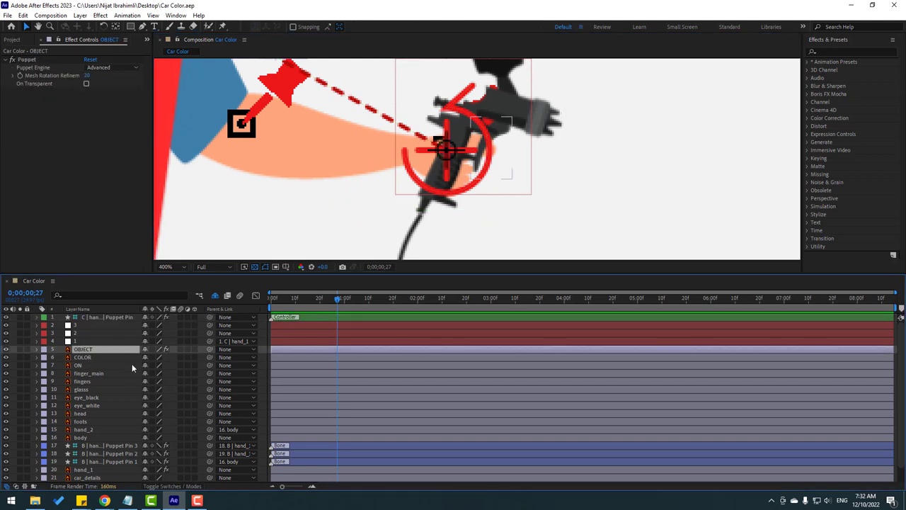
ctrl+click(79, 365)
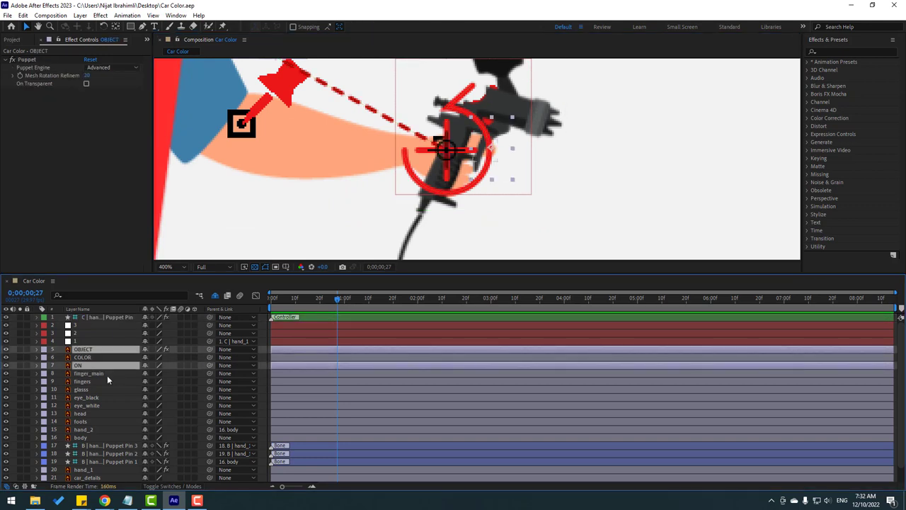
ctrl+click(93, 374)
ctrl+click(93, 381)
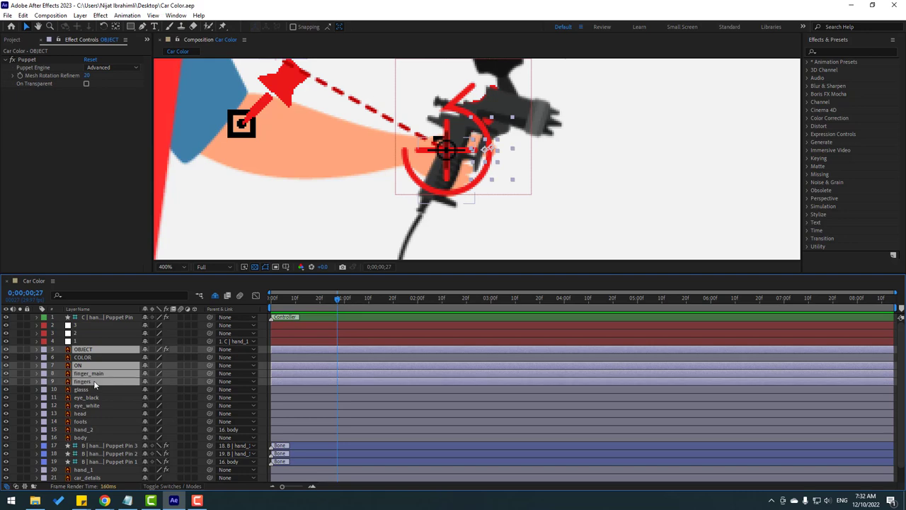
click(20, 351)
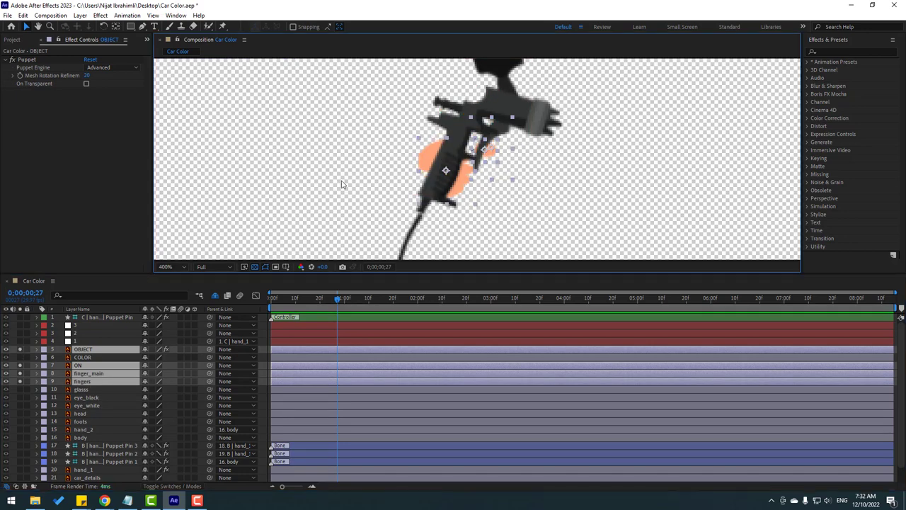
- Move the ON layer's anchor point to the upper end of the trigger, and keep the trigger in its place on the spray gun
click(88, 405)
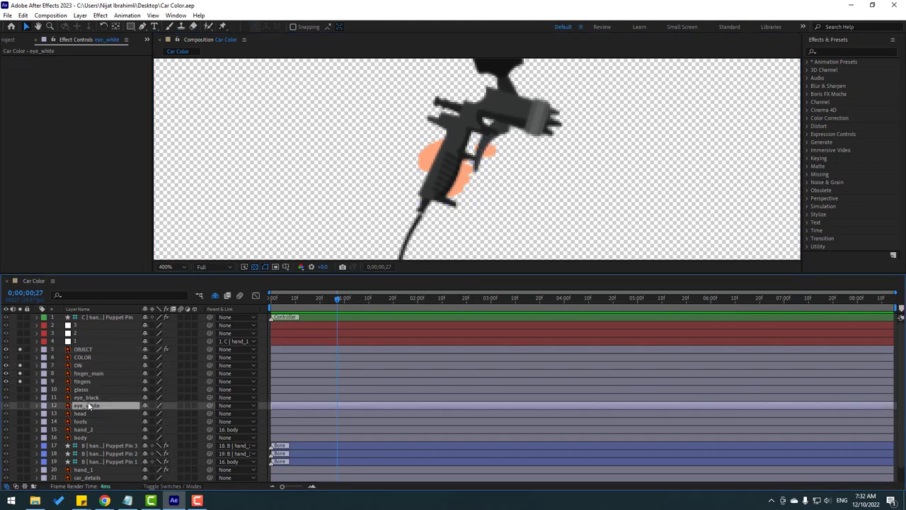
click(78, 366)
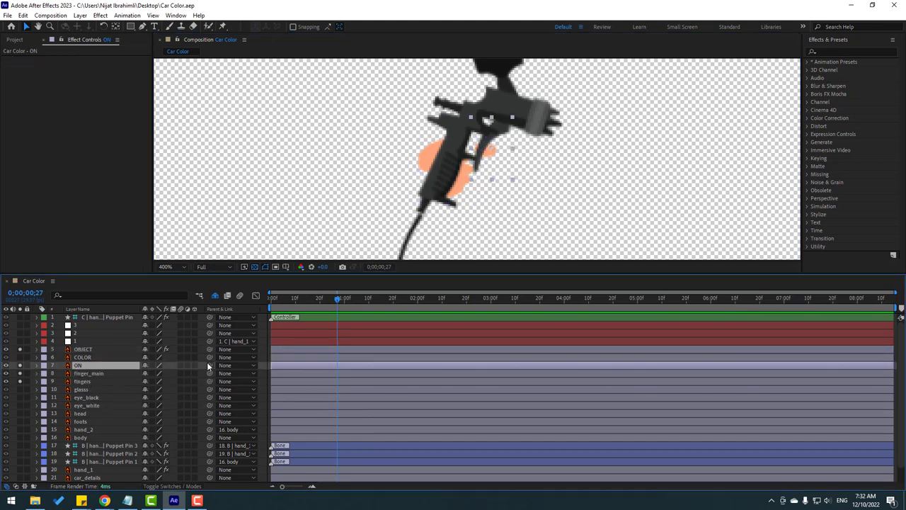
scroll(504, 147, up, 1)
drag(503, 147, 455, 138)
click(116, 27)
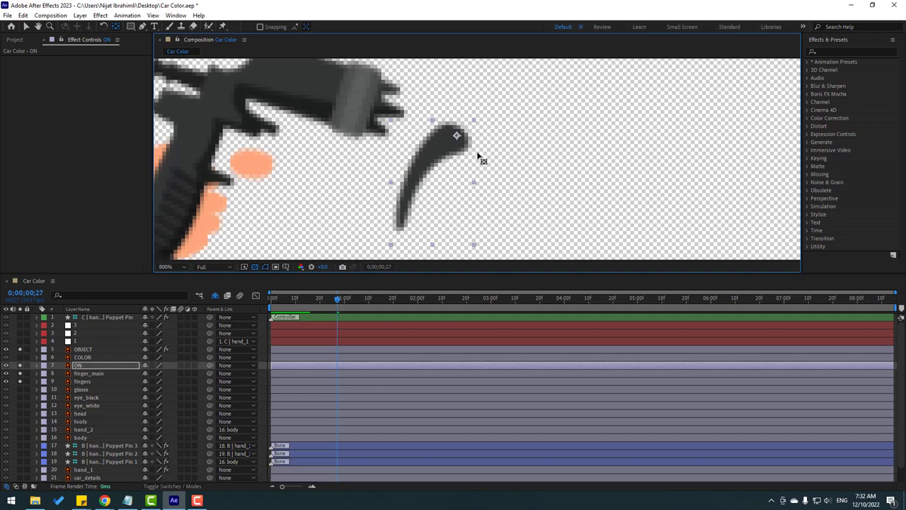
click(26, 26)
drag(347, 159, 475, 124)
drag(550, 124, 400, 99)
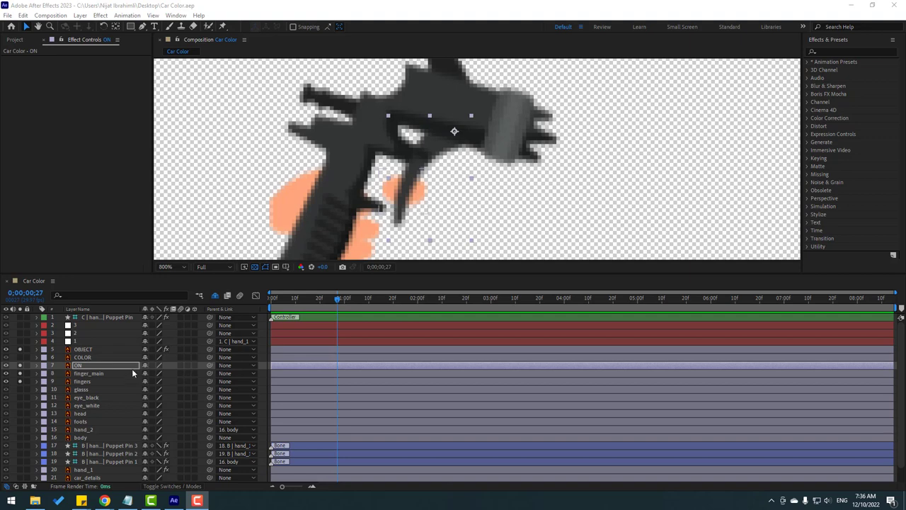
- Parent the ON, finger_main and fingers layers to null 1
click(80, 367)
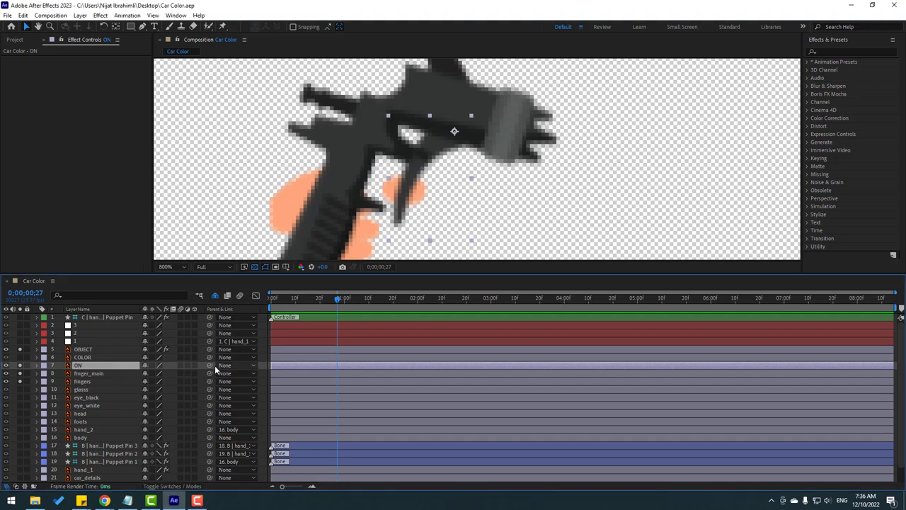
drag(210, 366, 76, 345)
click(84, 374)
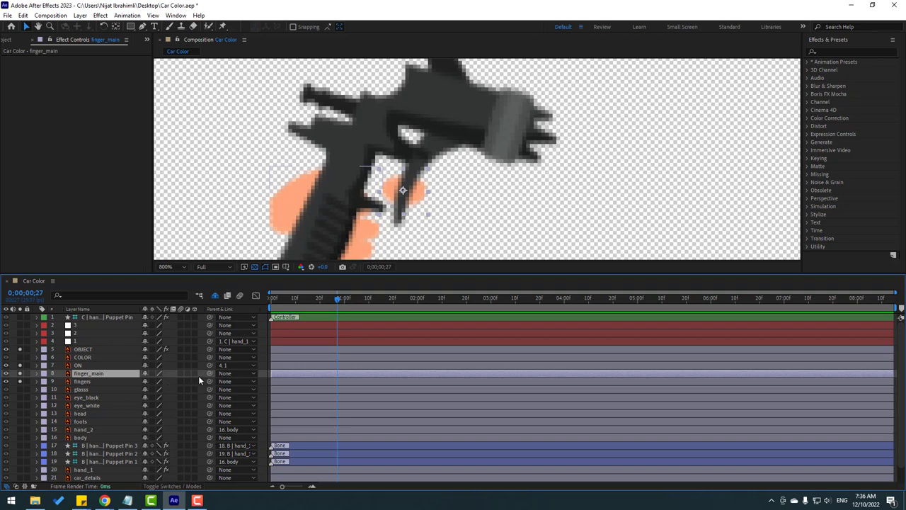
drag(208, 372, 79, 343)
click(113, 381)
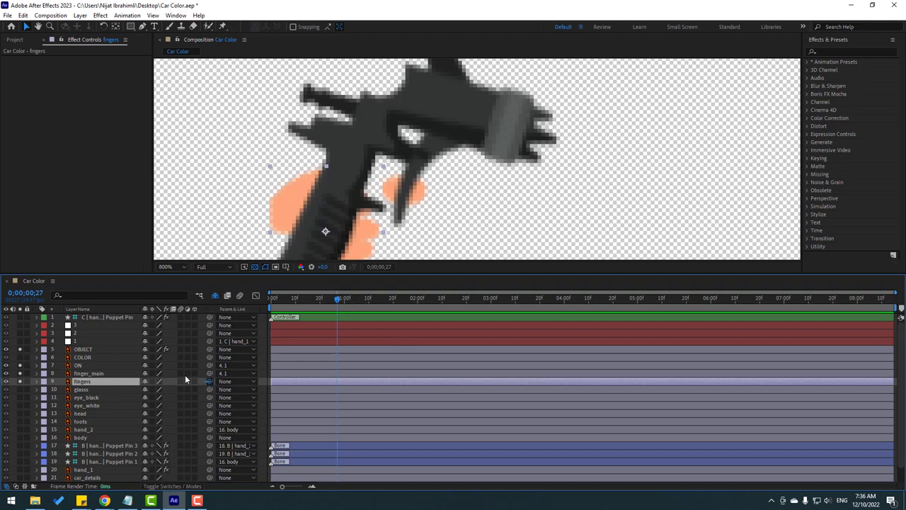
drag(208, 382, 75, 345)
- Reorder the layers so that fingers sits above OBJECT and finger_main sits directly above ON
drag(83, 383, 98, 345)
drag(330, 208, 345, 176)
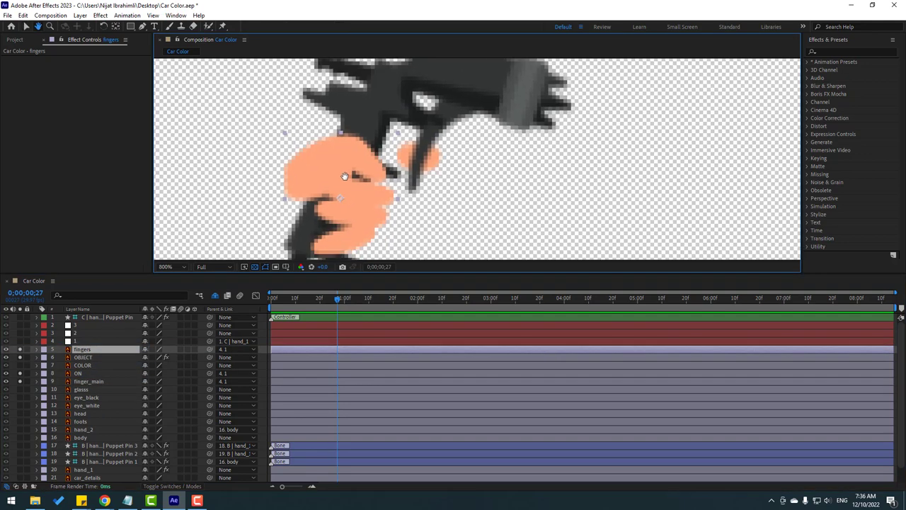
key(v)
click(85, 383)
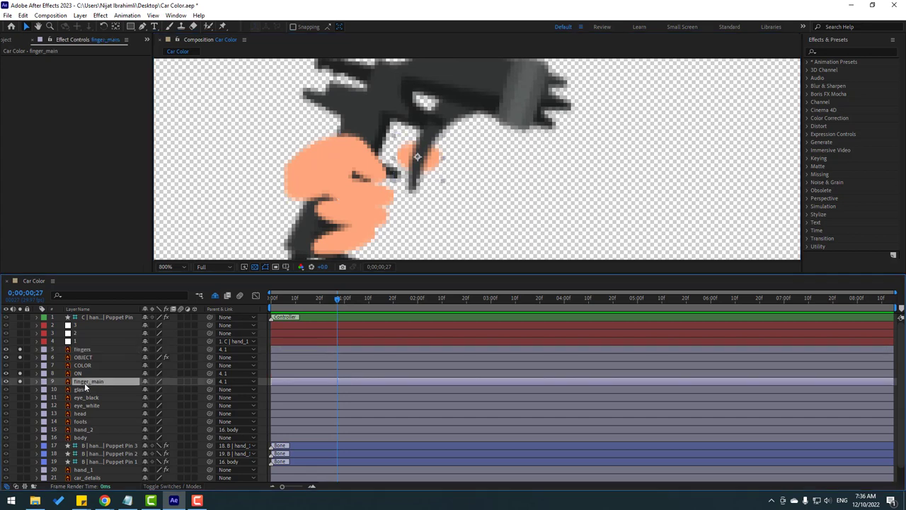
drag(80, 383, 80, 370)
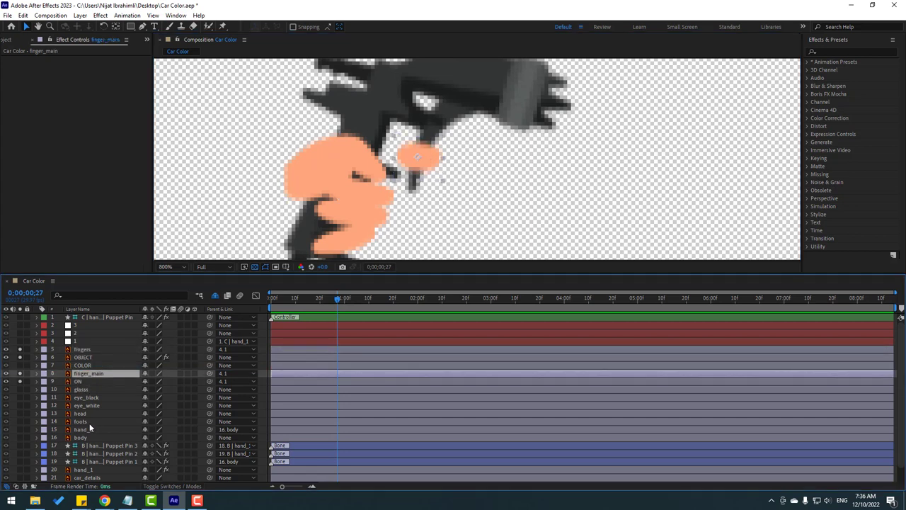
- Move the finger_main layer's anchor point to the finger's base, at its end nearest the hand
key(y)
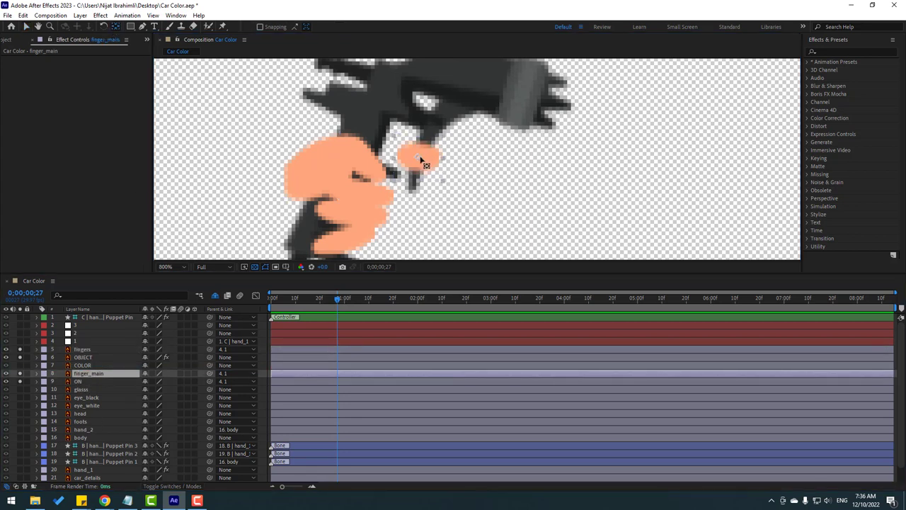
click(413, 160)
drag(411, 156, 404, 153)
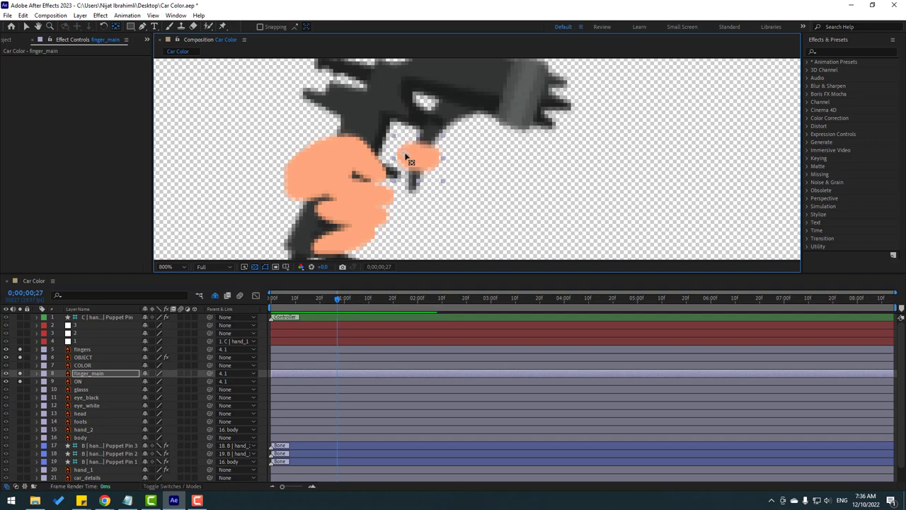
key(v)
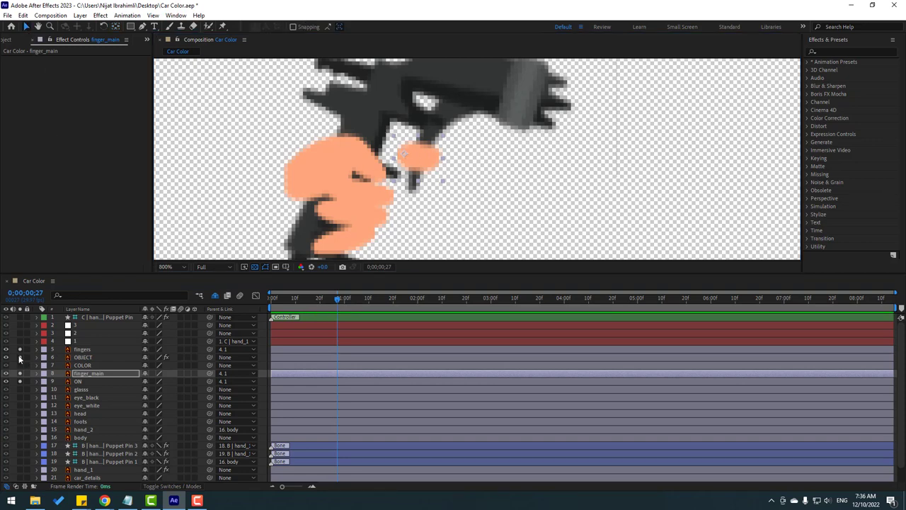
- Turn off solo for fingers, OBJECT, finger_main and ON, and save the project
drag(20, 350, 20, 384)
key(ctrl+s)
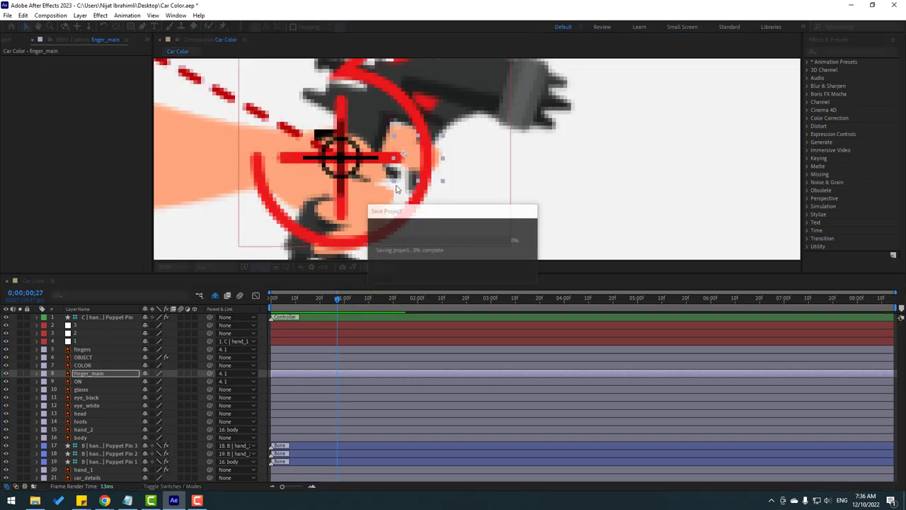
scroll(464, 198, down, 3)
- Test the arm rig by moving the wrist controller, undo the move, and fit the whole composition in view
click(102, 318)
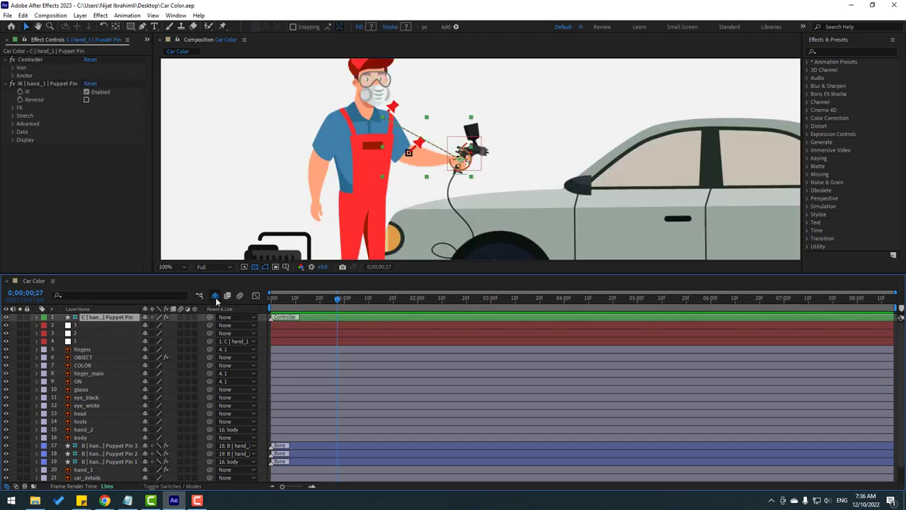
key(period)
mouse_move(447, 172)
mouse_down()
mouse_move(451, 150)
mouse_move(420, 153)
mouse_move(428, 171)
mouse_move(465, 178)
mouse_move(441, 185)
mouse_up()
key(comma)
key(ctrl+z)
key(shift+slash)
click(214, 236)
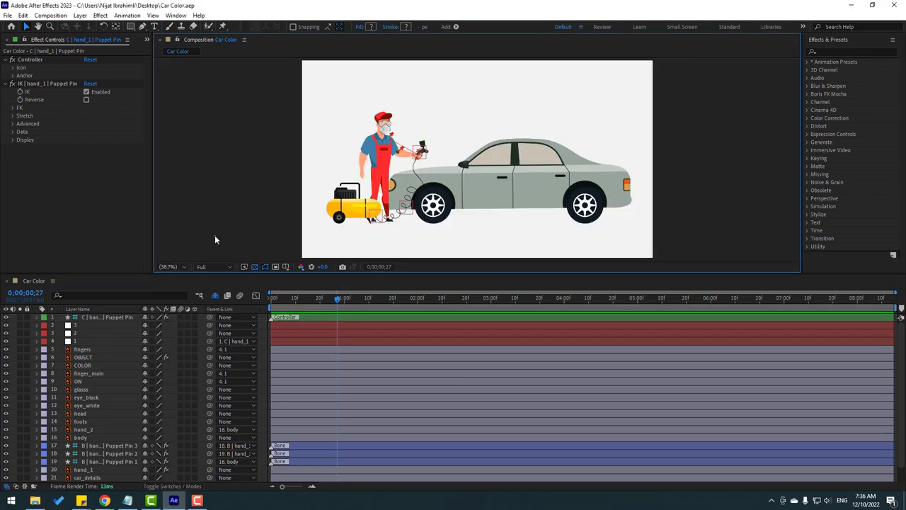
- Duplicate the car_body layer
scroll(116, 425, down, 1)
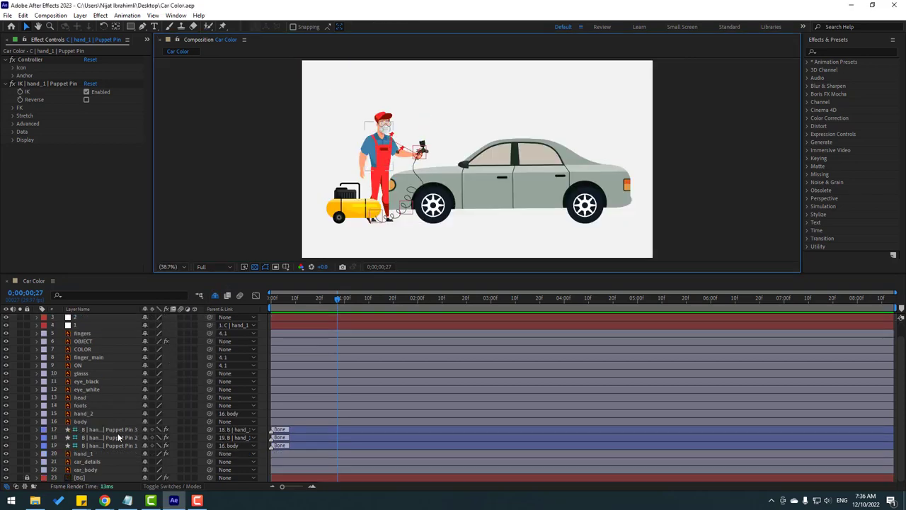
click(91, 472)
scroll(492, 213, up, 2)
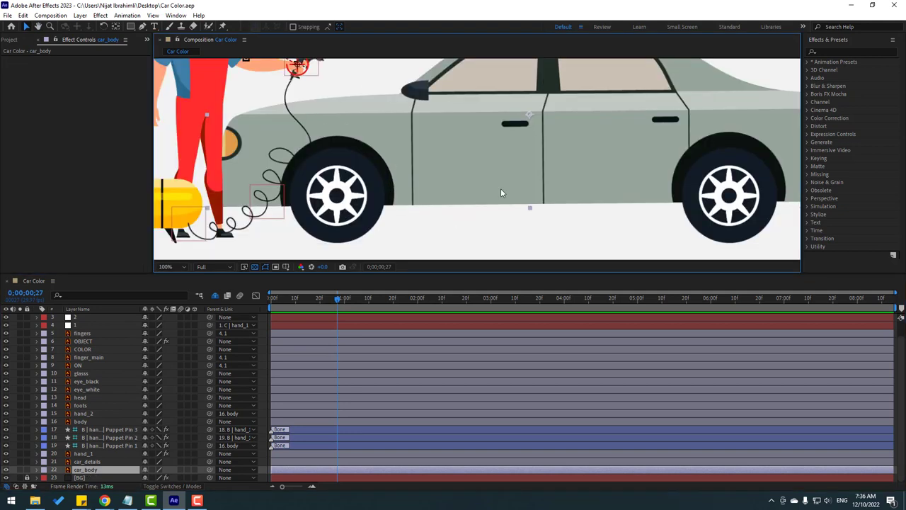
key(space)
drag(514, 179, 473, 211)
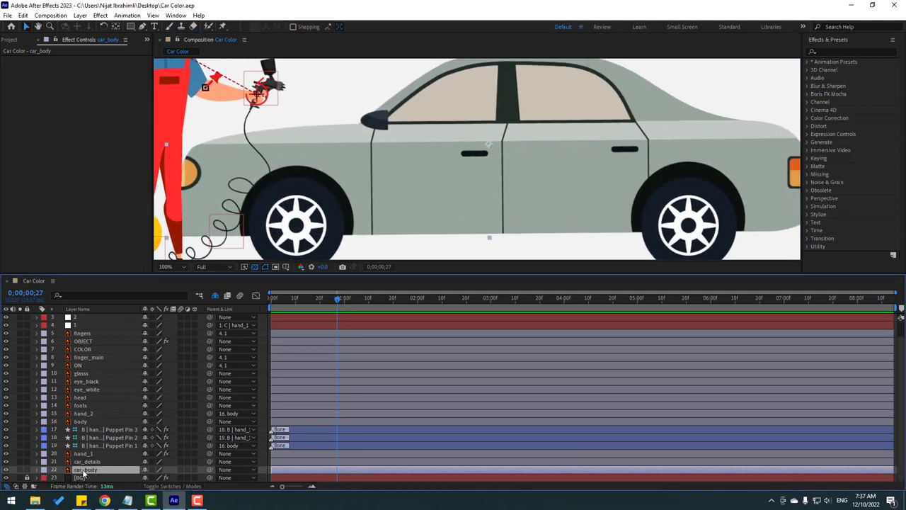
key(ctrl+d)
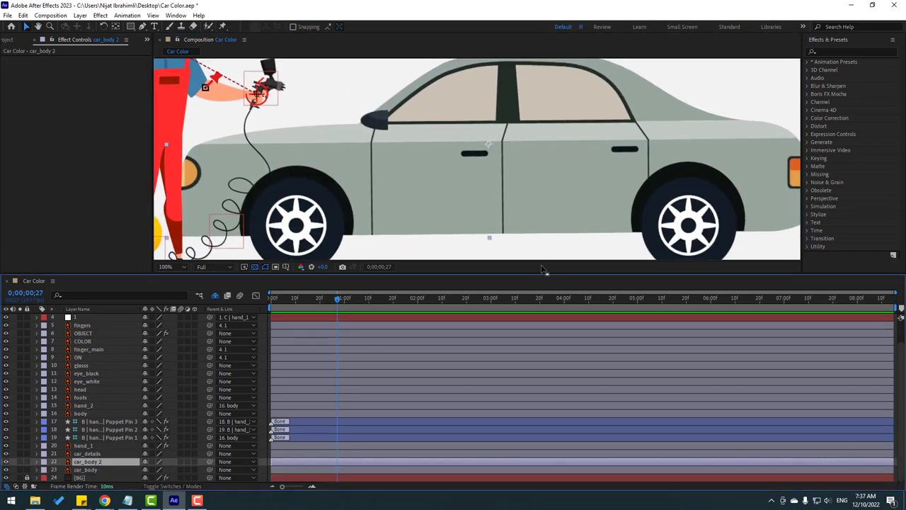
- Find the Hue/Saturation effect and apply it to the car_body 2 layer
click(840, 52)
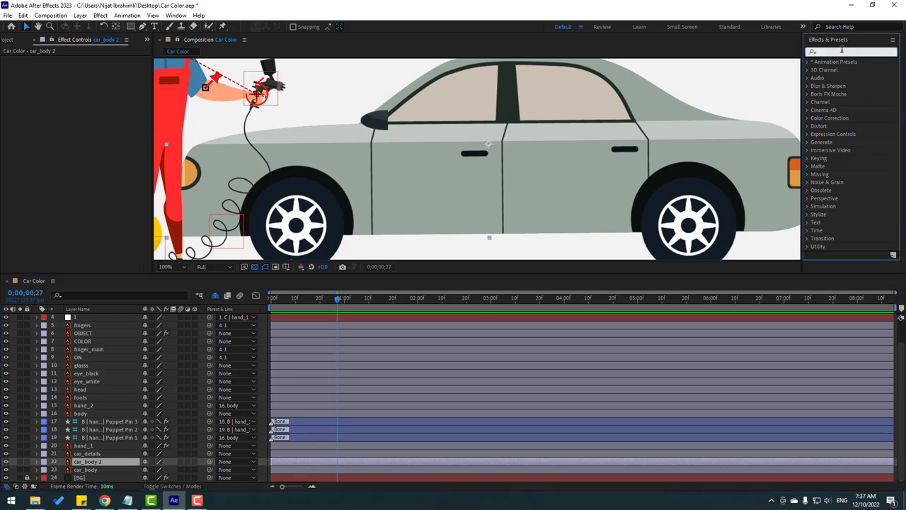
text(hue)
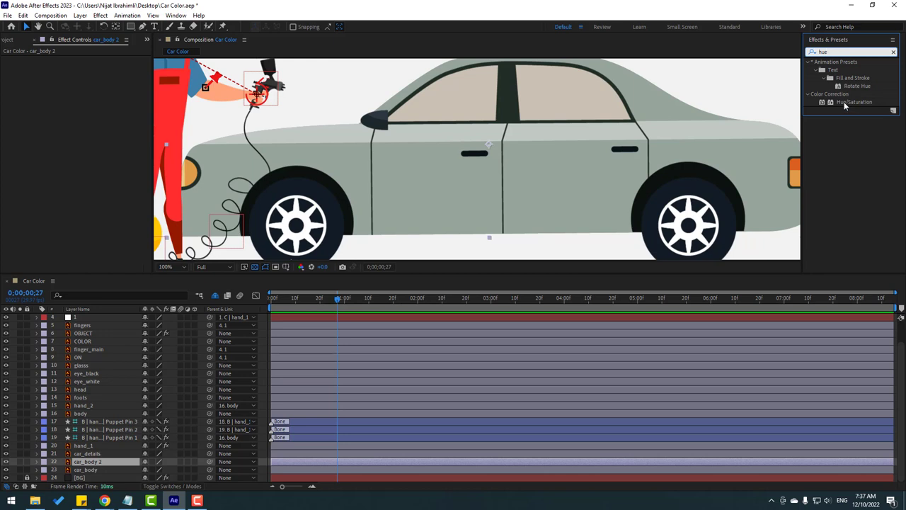
drag(845, 105, 88, 470)
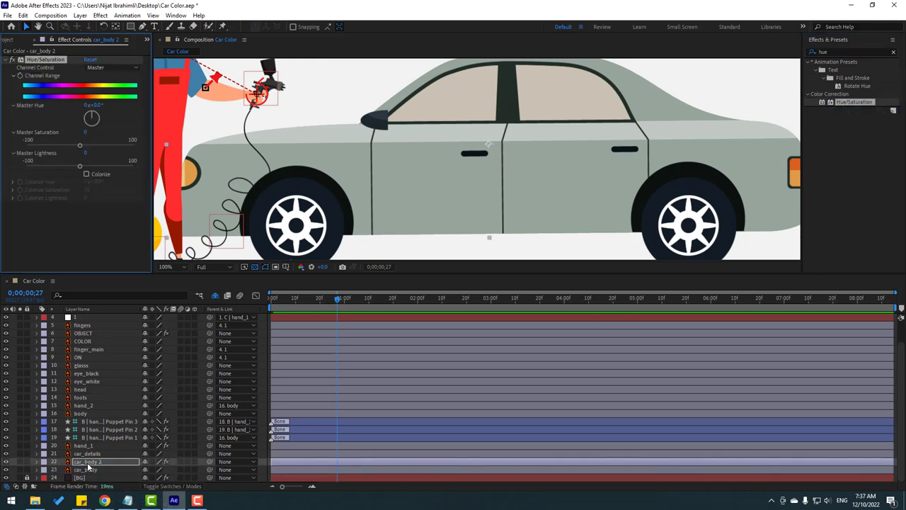
- Enable Colorize for car_body 2, set Colorize Hue to 130° and raise the Colorize Saturation for a stronger green
click(86, 175)
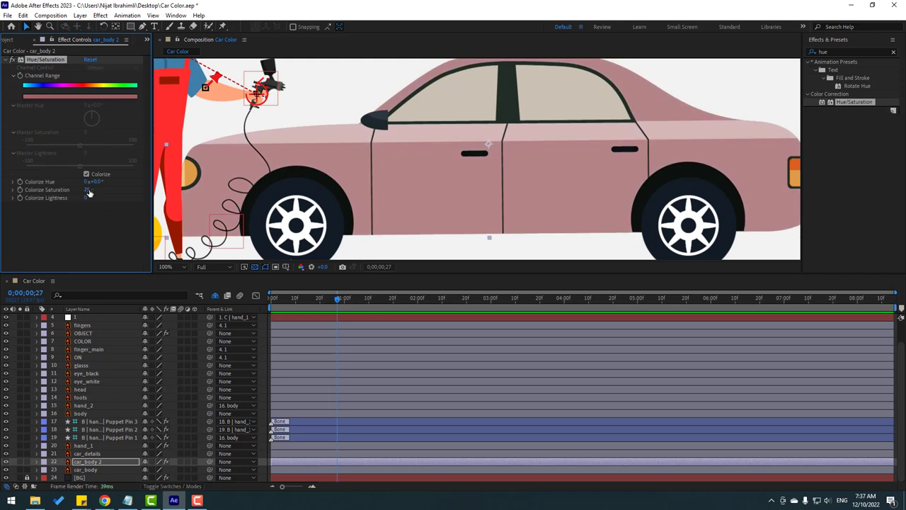
drag(92, 181, 145, 191)
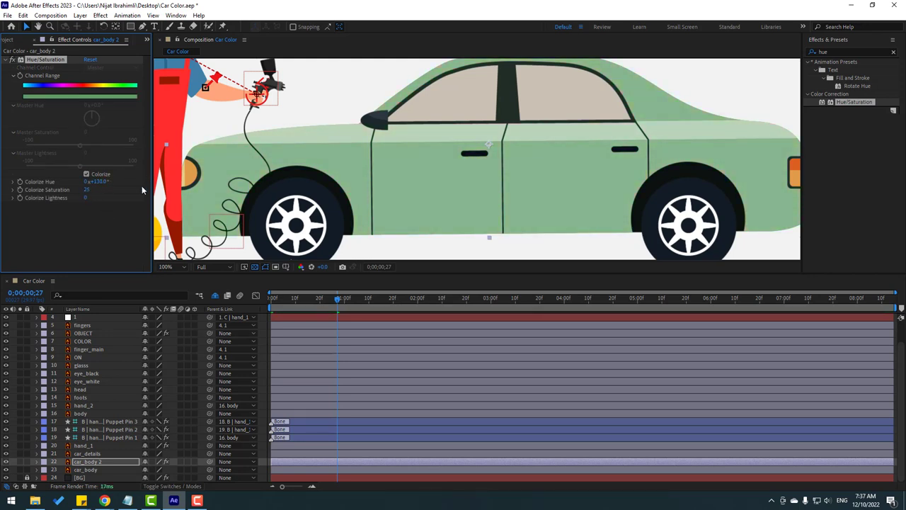
drag(86, 190, 93, 190)
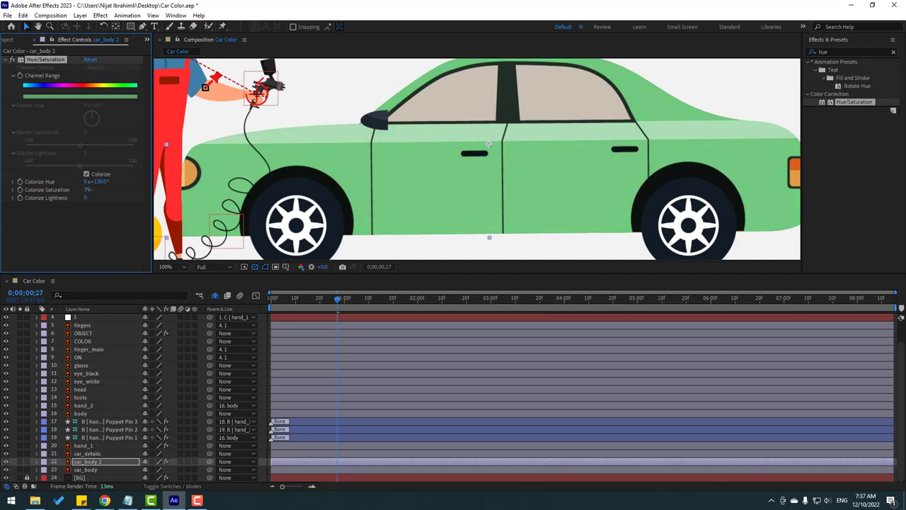
- Set Colorize Lightness of car_body 2 to -21, compare the green body with the layer hidden and shown, and fit the composition in view
drag(85, 198, 75, 199)
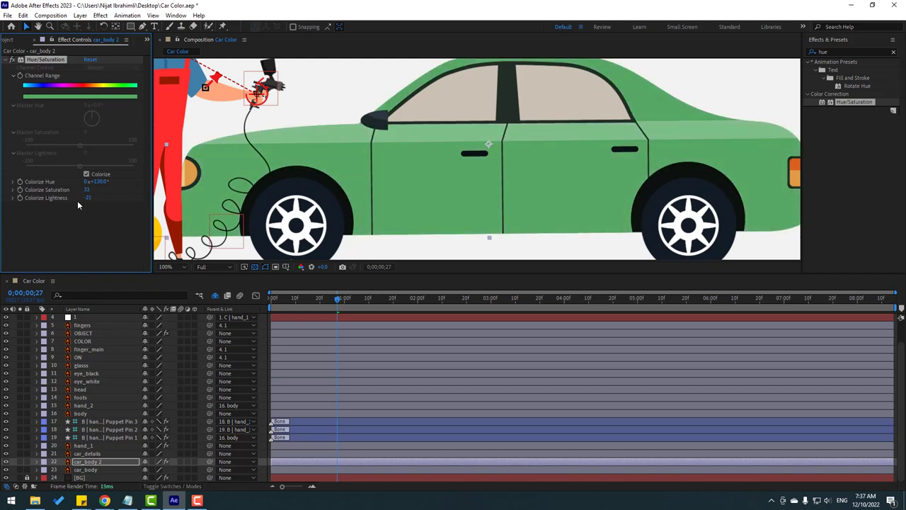
click(6, 462)
click(6, 463)
click(6, 463)
click(7, 462)
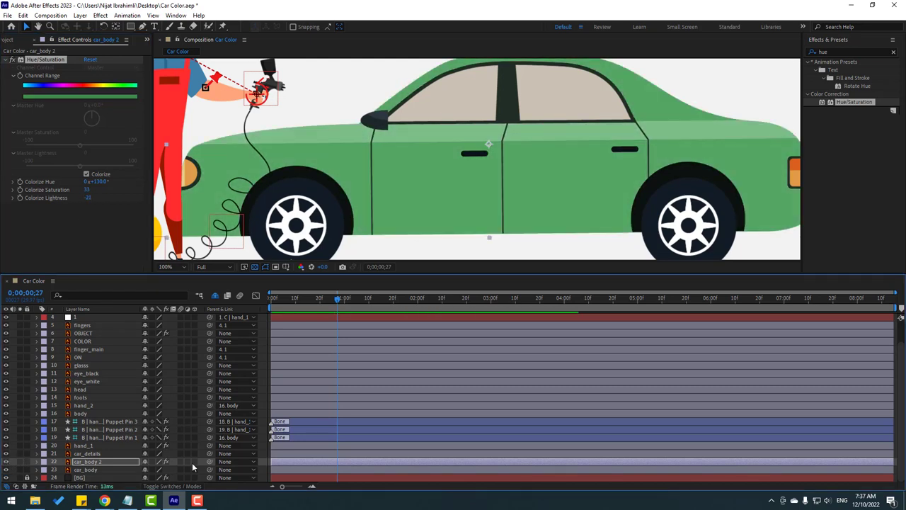
click(88, 461)
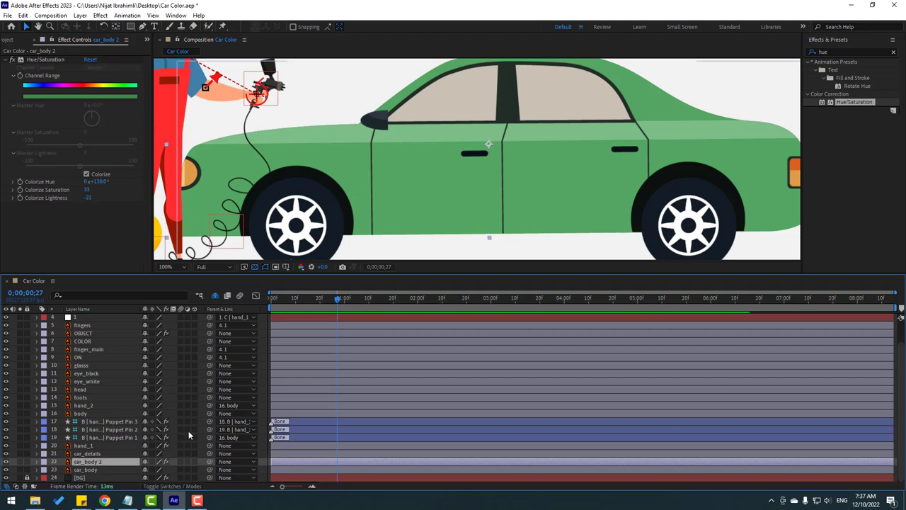
scroll(332, 230, down, 2)
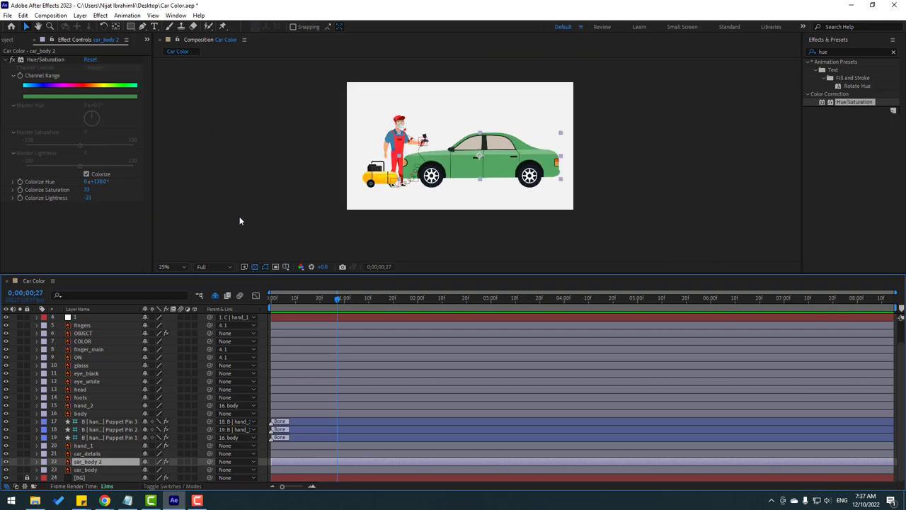
click(174, 268)
click(178, 286)
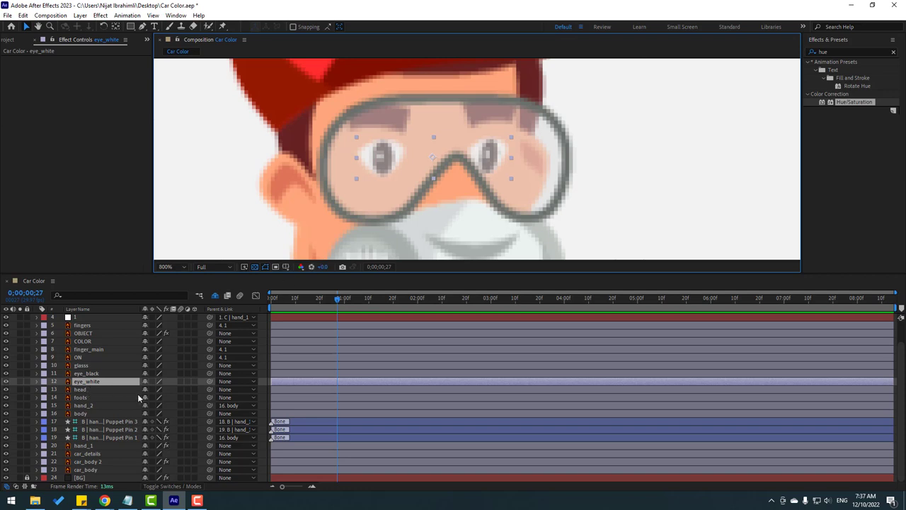
- Reveal the Scale property of the eye_white layer, test a different scale and undo the test
key(s)
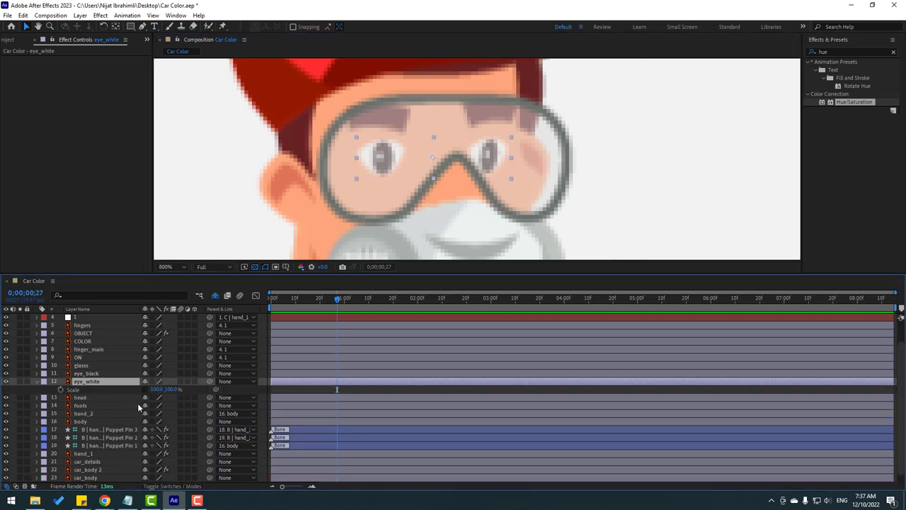
drag(334, 298, 310, 298)
mouse_move(171, 390)
mouse_down()
mouse_move(192, 390)
mouse_move(172, 382)
mouse_up()
key(ctrl+z)
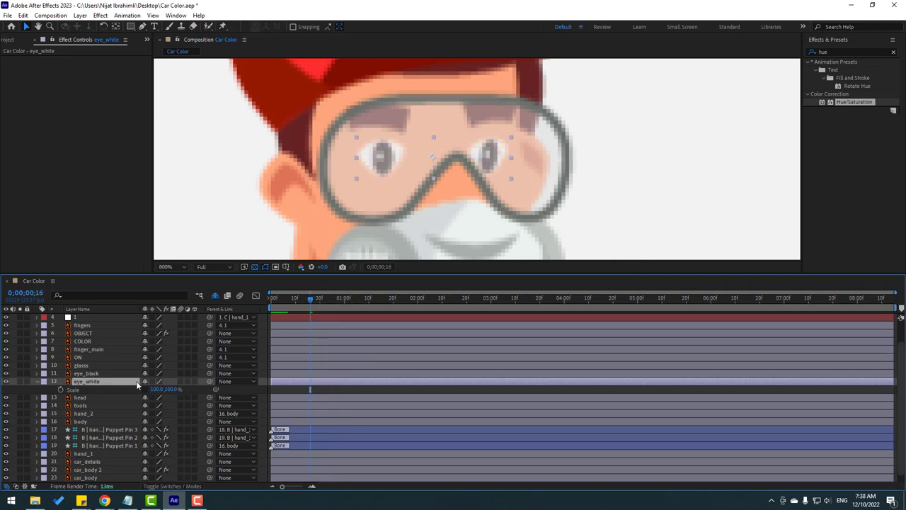
- Use eye_white as the track matte for eye_black, turn eye_white's visibility back on and test moving the pupils
click(88, 373)
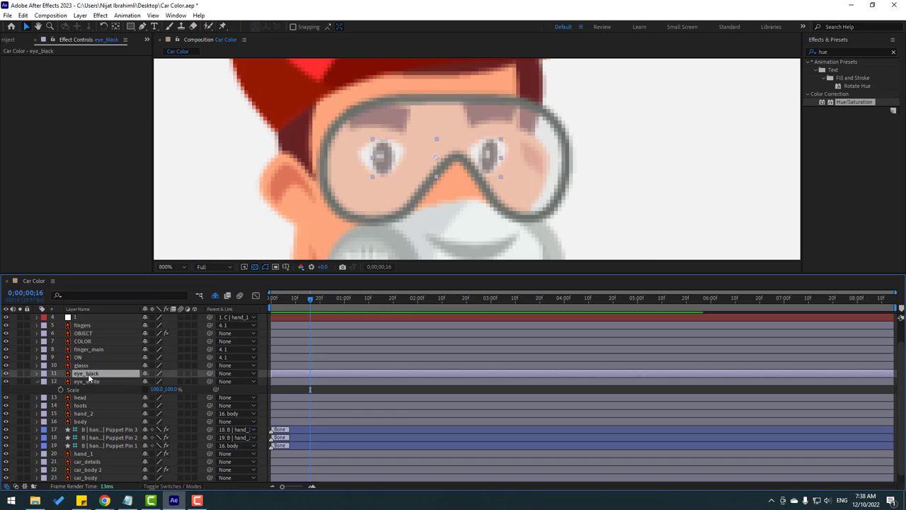
click(167, 487)
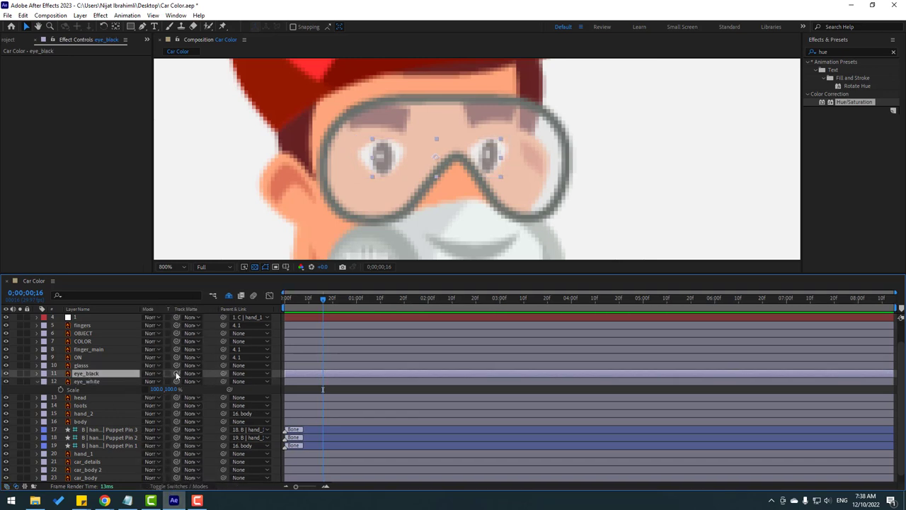
drag(176, 374, 86, 382)
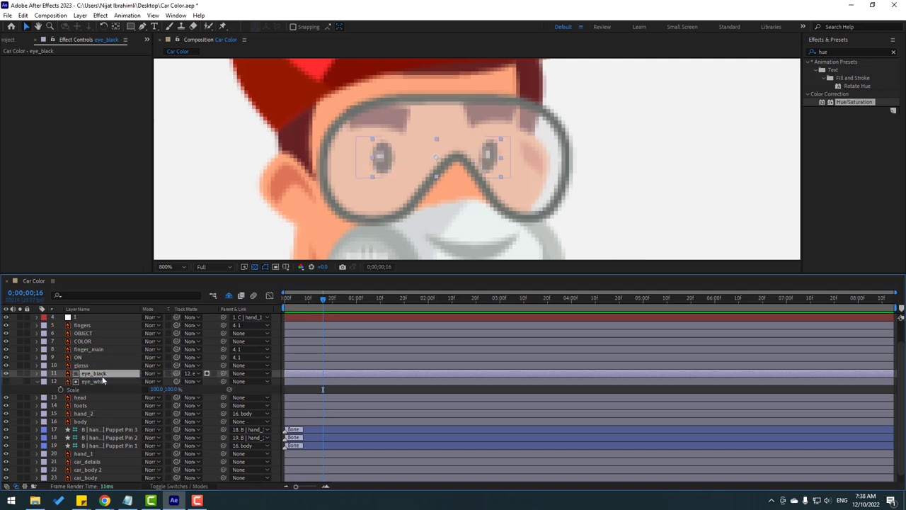
mouse_move(387, 165)
mouse_down()
mouse_move(347, 167)
mouse_move(385, 166)
mouse_up()
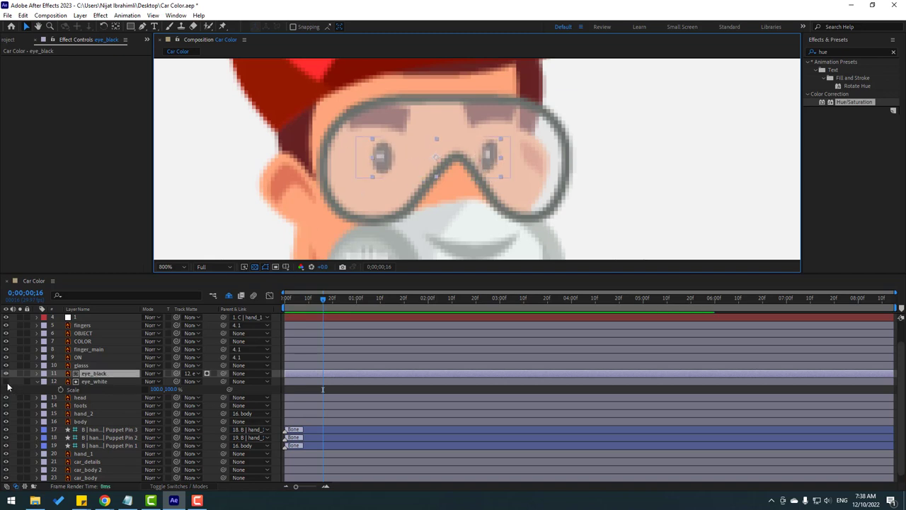
click(7, 382)
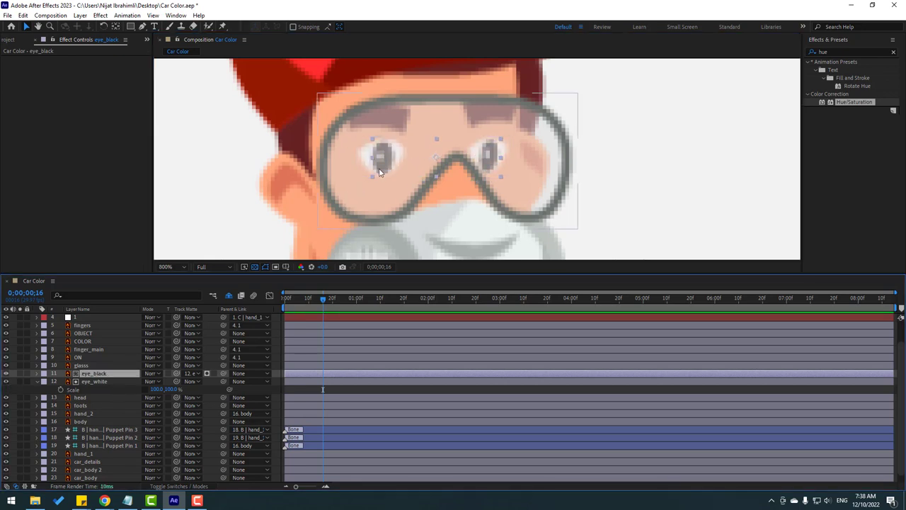
mouse_move(382, 168)
mouse_down()
mouse_move(389, 173)
mouse_move(376, 149)
mouse_move(356, 158)
mouse_move(374, 172)
mouse_move(383, 155)
mouse_up()
- Hide the goggles layer above the eyes and test the matted pupils by nudging eye_black
click(123, 366)
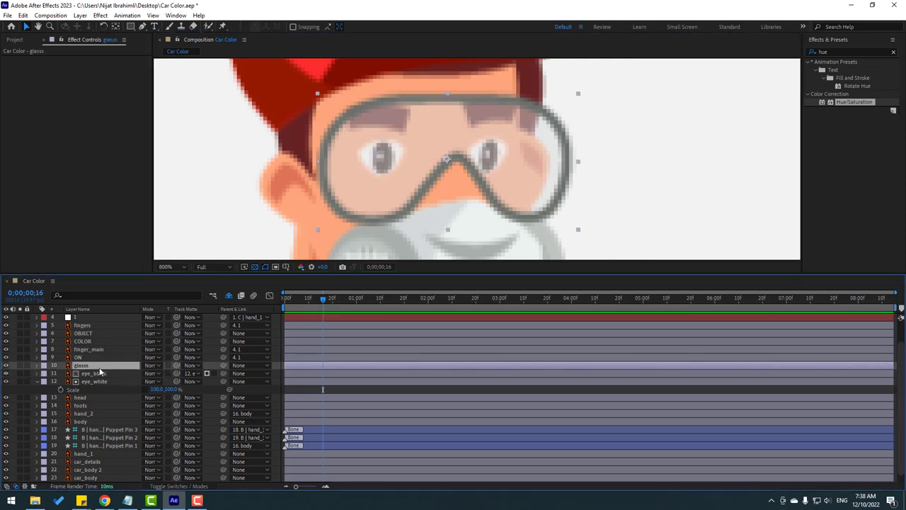
click(6, 365)
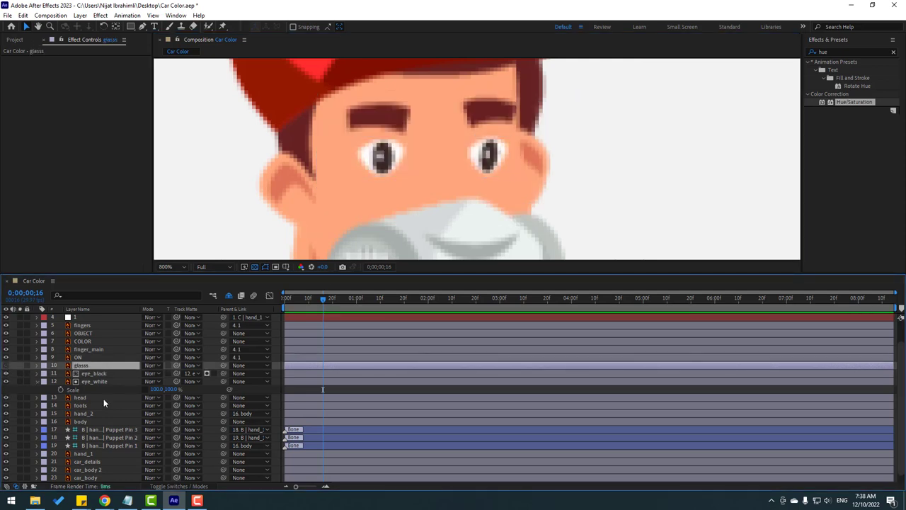
click(100, 372)
mouse_move(382, 172)
mouse_down()
mouse_move(364, 158)
mouse_move(381, 168)
mouse_up()
- Keyframe the Scale of eye_white at 0;00;00;05 and set its vertical scale to 5% at 0;00;00;08 to close the eyes
click(99, 381)
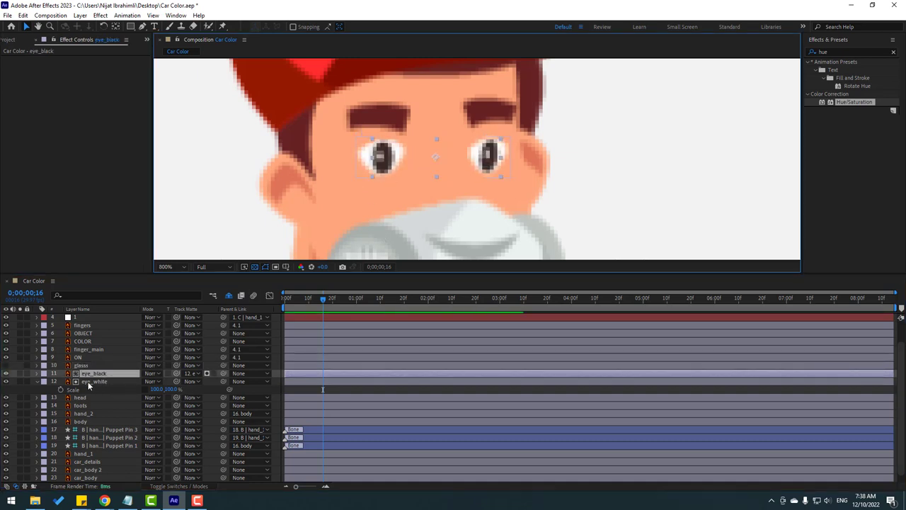
drag(323, 299, 297, 299)
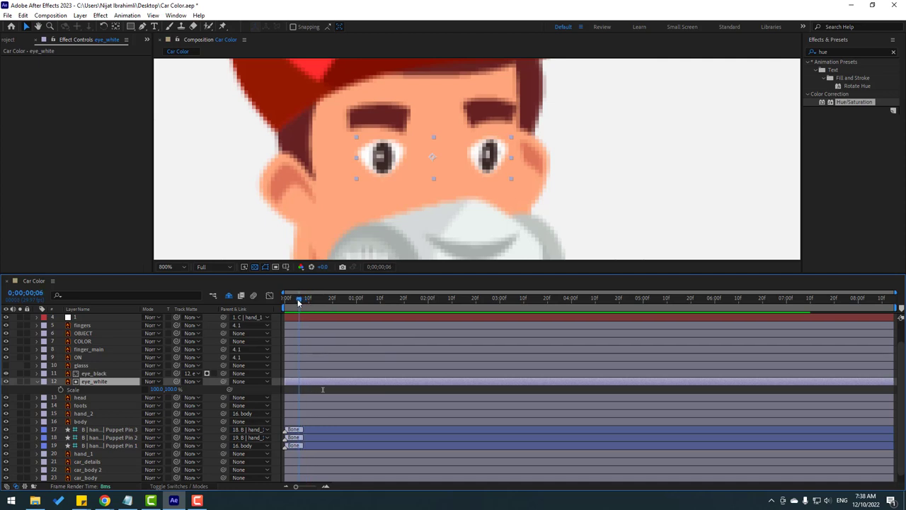
click(61, 390)
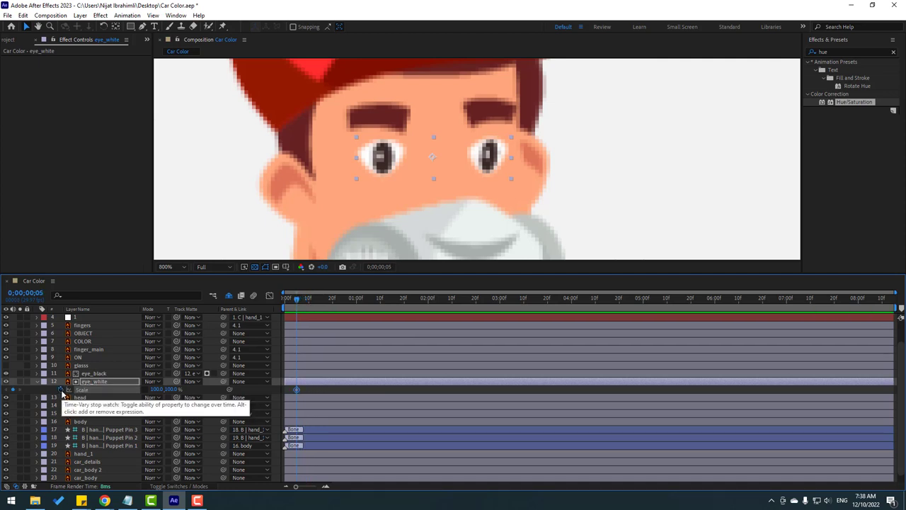
key(Page_Down)
key(Page_Down)
key(Page_Down)
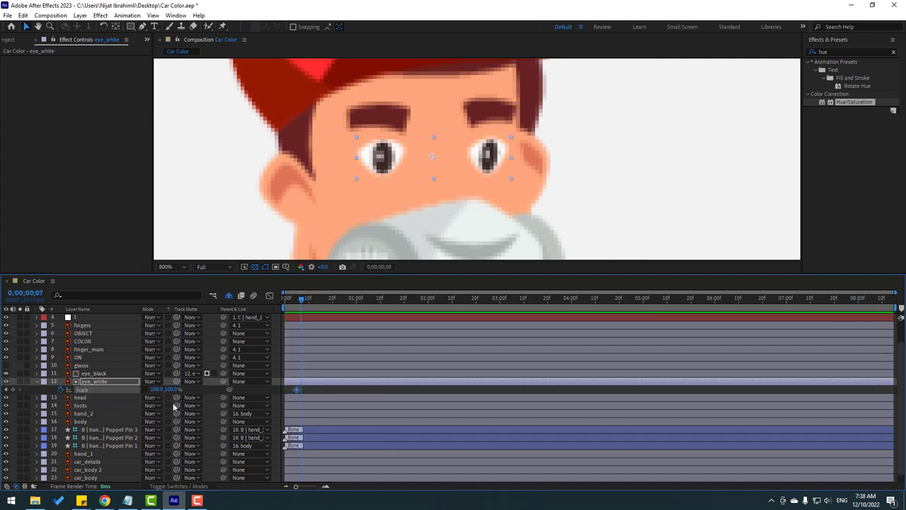
click(171, 389)
text(5)
key(Return)
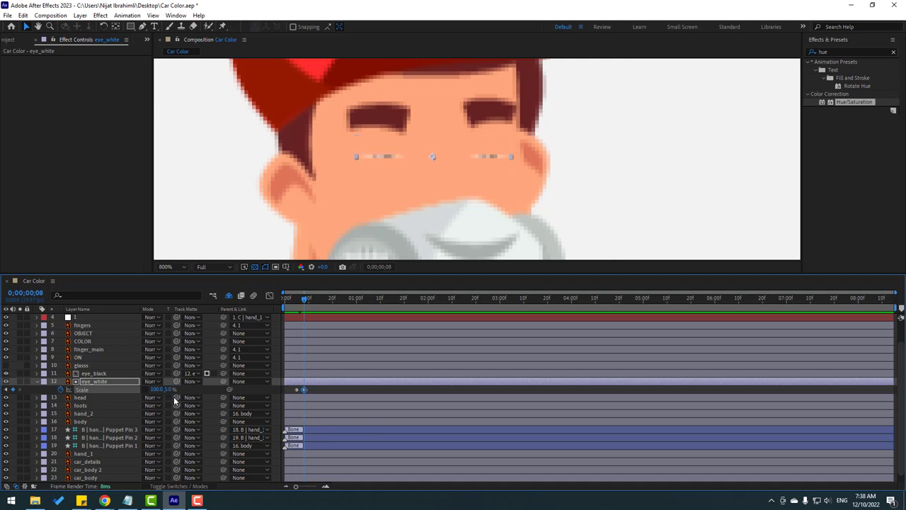
- Set eye_white's vertical scale back to 100% at 0;00;00;11 and apply Easy Ease to the three Scale keyframes
key(Page_Down)
key(Page_Down)
key(Page_Down)
click(167, 390)
text(100)
key(Return)
right_click(295, 389)
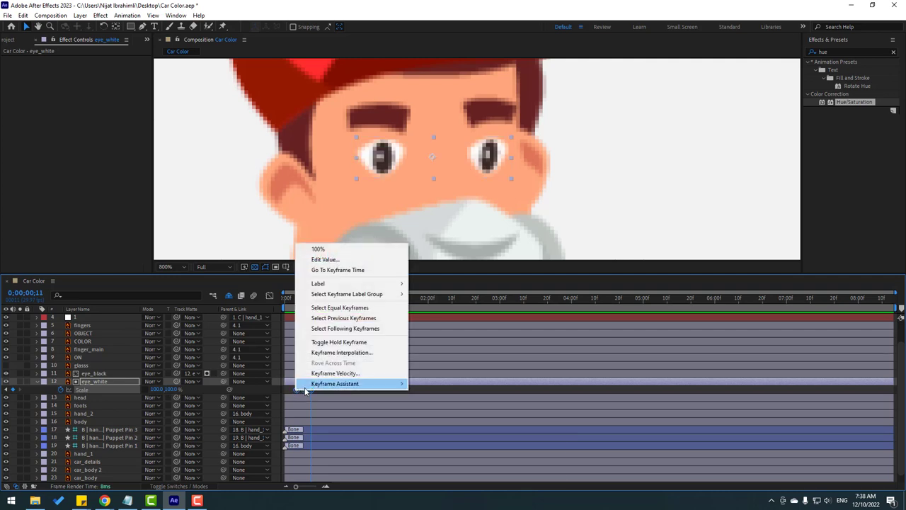
mouse_move(386, 382)
click(426, 417)
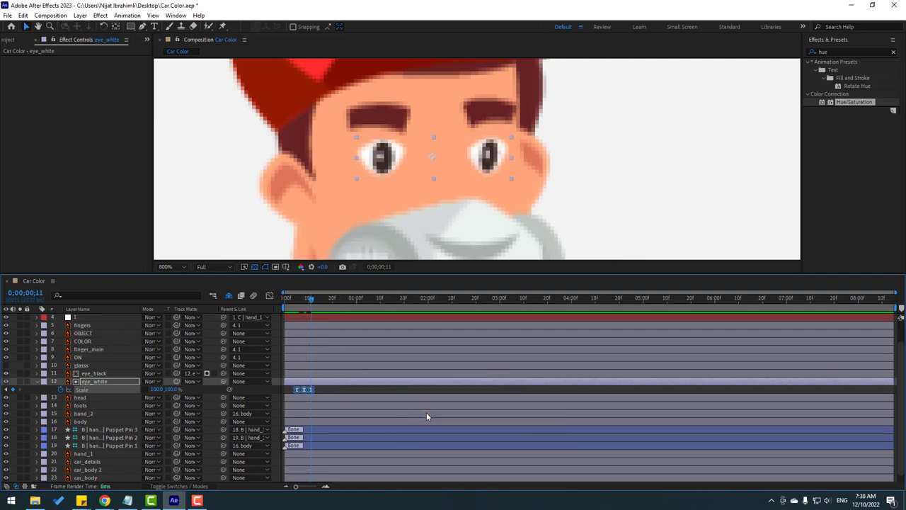
- Play the eye blink from the start of the timeline
click(285, 299)
key(space)
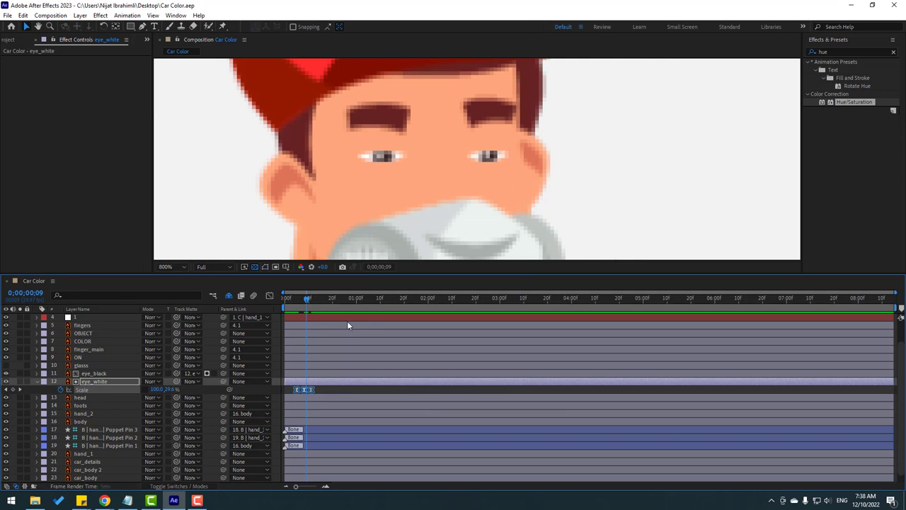
click(310, 301)
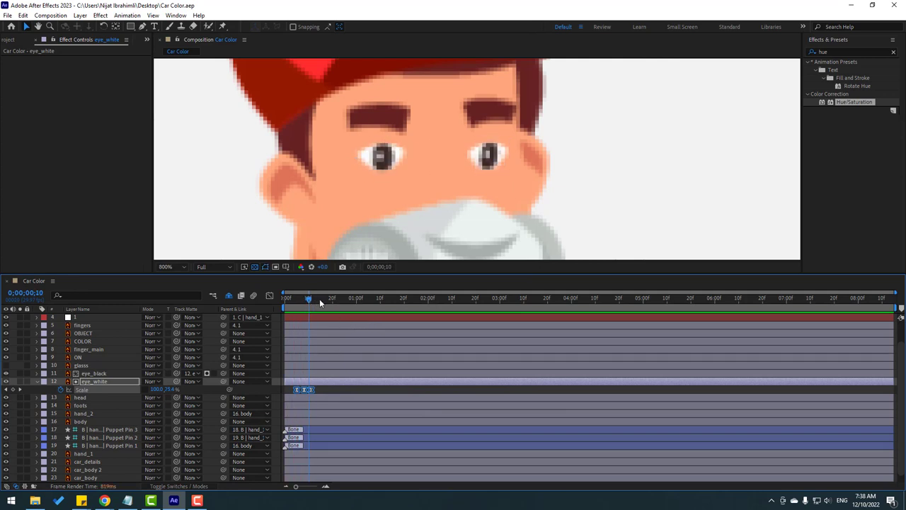
- Copy the three blink keyframes of eye_white and paste them at five spaced times, with the last set starting at 0;00;07;01
click(320, 301)
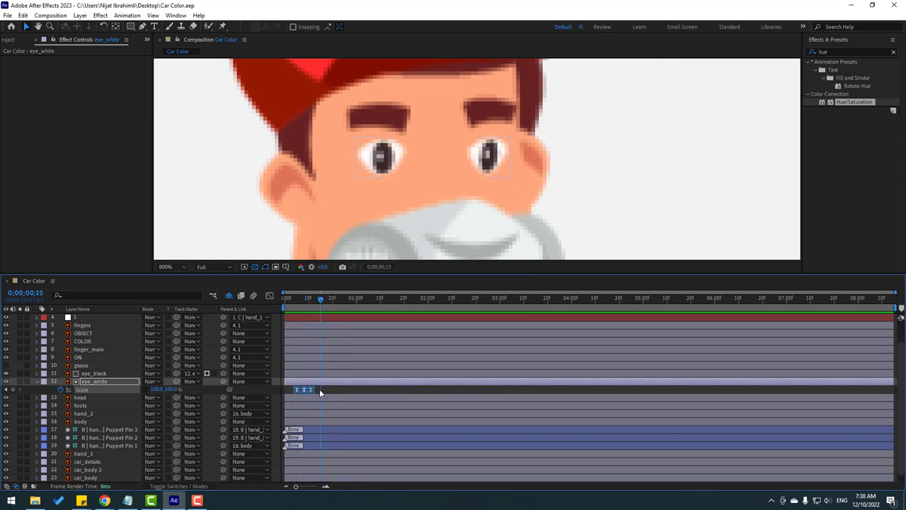
drag(328, 388, 280, 398)
key(ctrl+v)
key(ctrl+v)
click(557, 299)
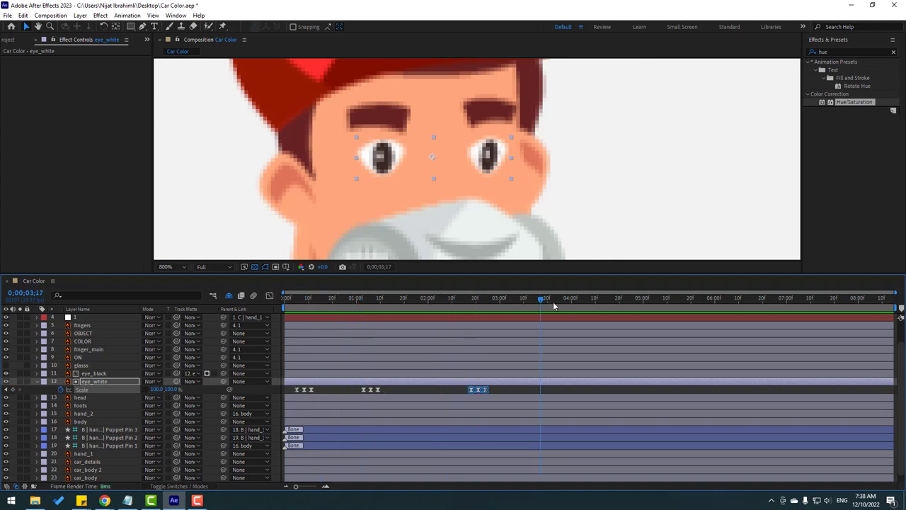
key(ctrl+v)
click(672, 299)
key(ctrl+v)
click(789, 299)
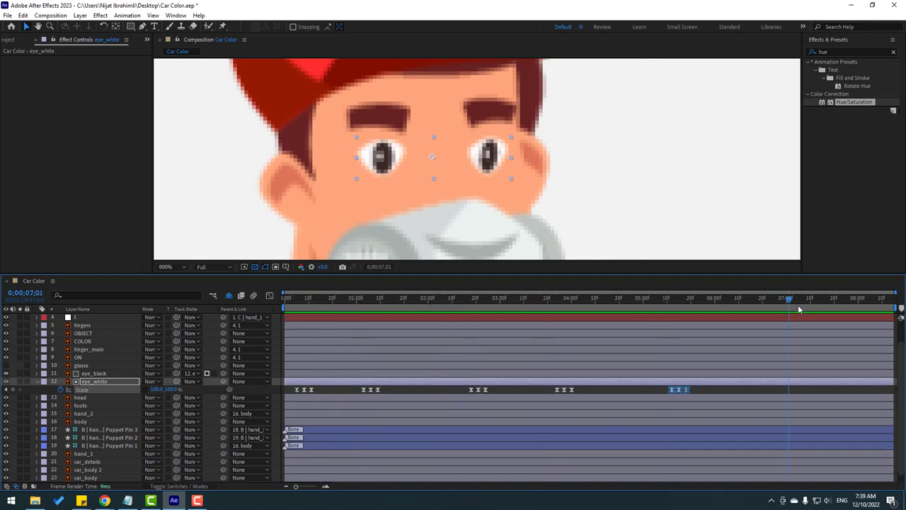
key(ctrl+v)
- Show the goggles layer again and collapse the properties of eye_white
click(6, 365)
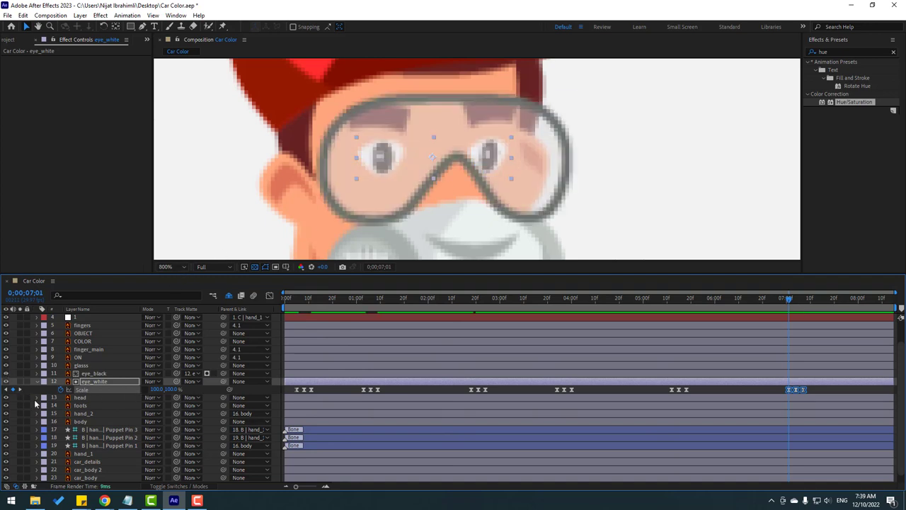
click(41, 382)
click(37, 386)
click(37, 383)
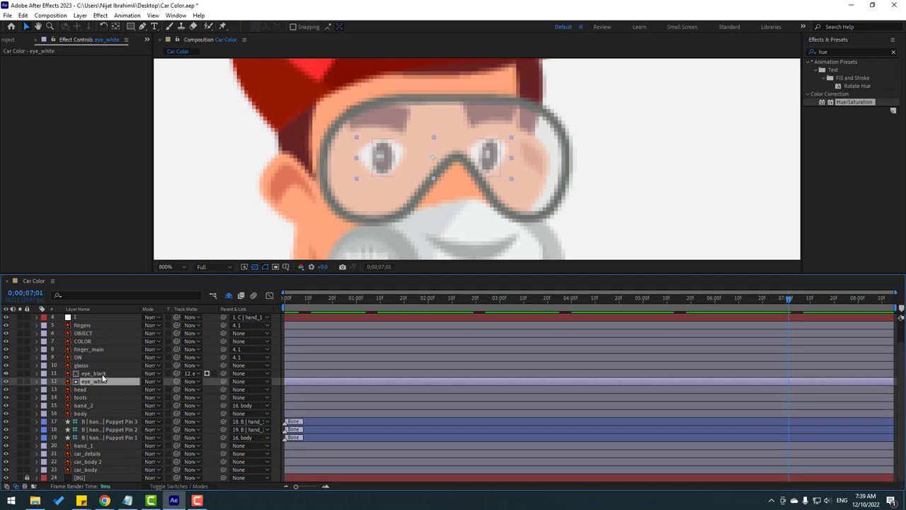
- Parent the goggles, eye_black and eye_white layers to head, and parent head to body
ctrl+click(101, 375)
ctrl+click(84, 366)
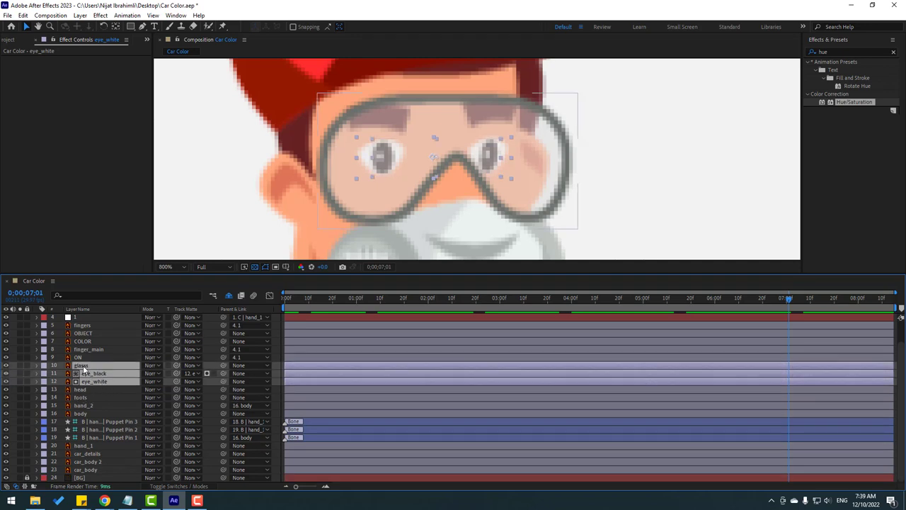
drag(223, 373, 80, 389)
click(80, 390)
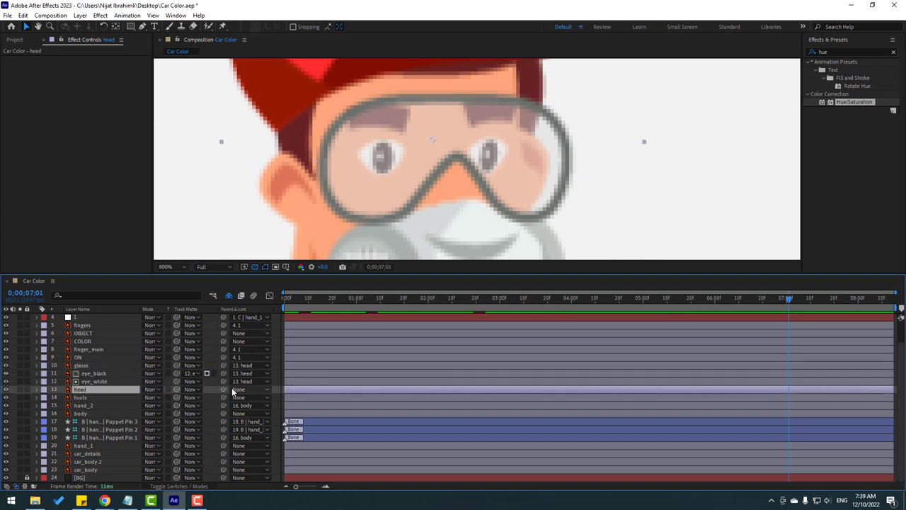
drag(223, 389, 90, 423)
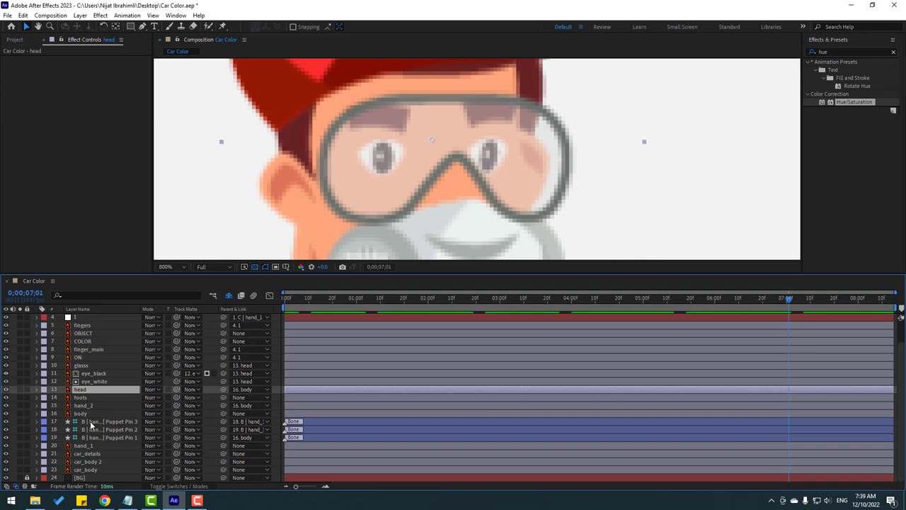
- Solo the head layer, move its anchor point down to the neck behind the mask's round filter, and turn solo off
click(20, 389)
scroll(439, 164, down, 1)
drag(429, 219, 382, 190)
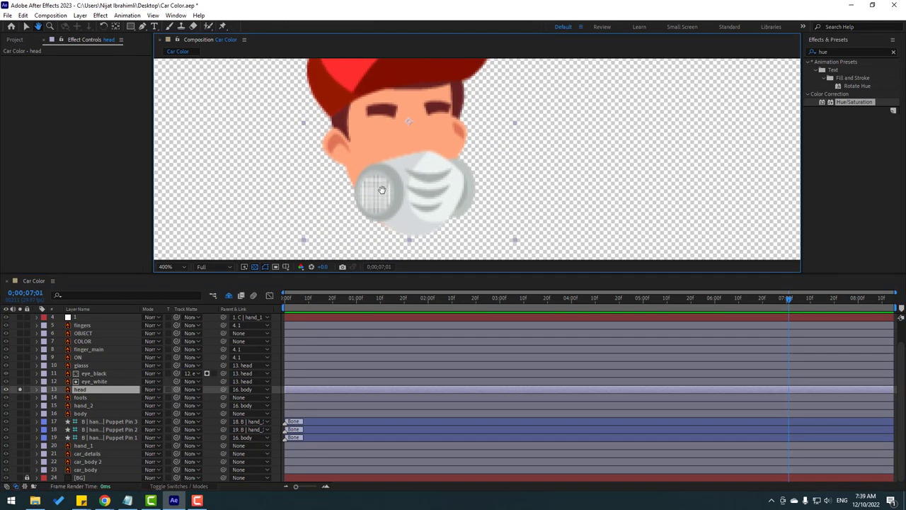
click(115, 26)
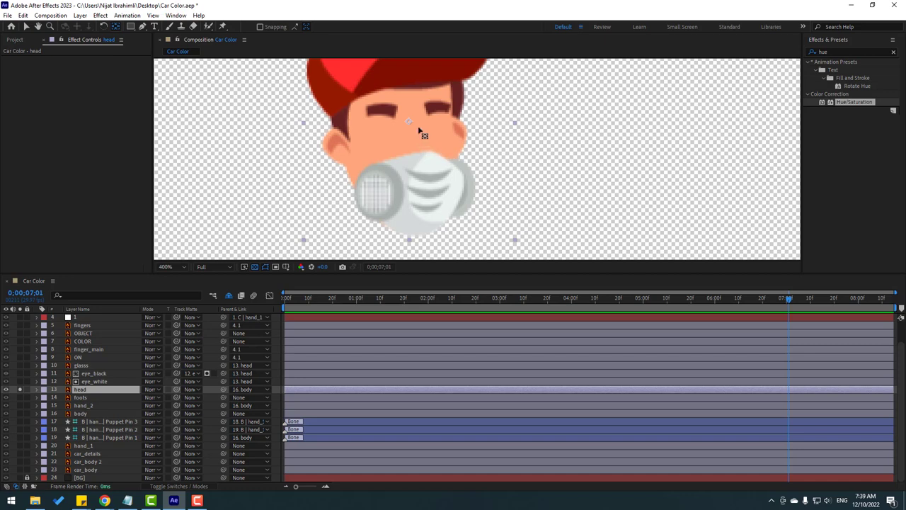
drag(409, 126, 382, 211)
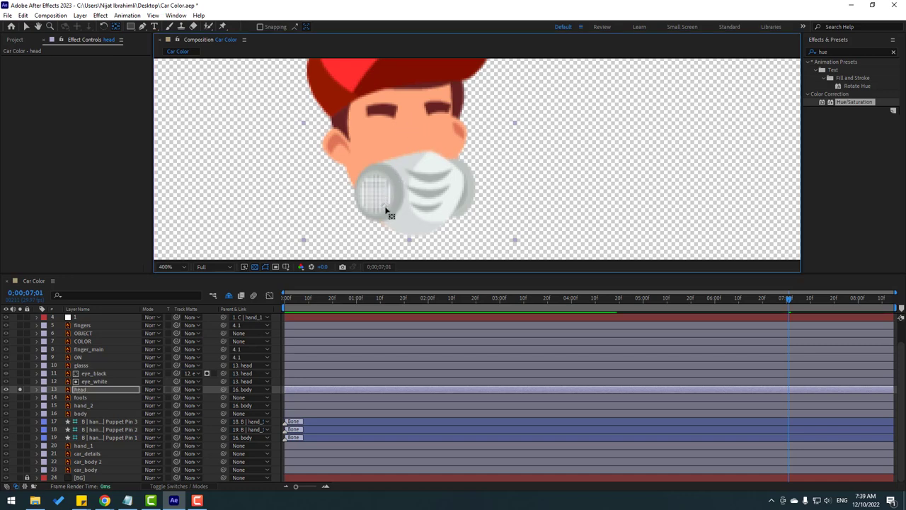
click(20, 390)
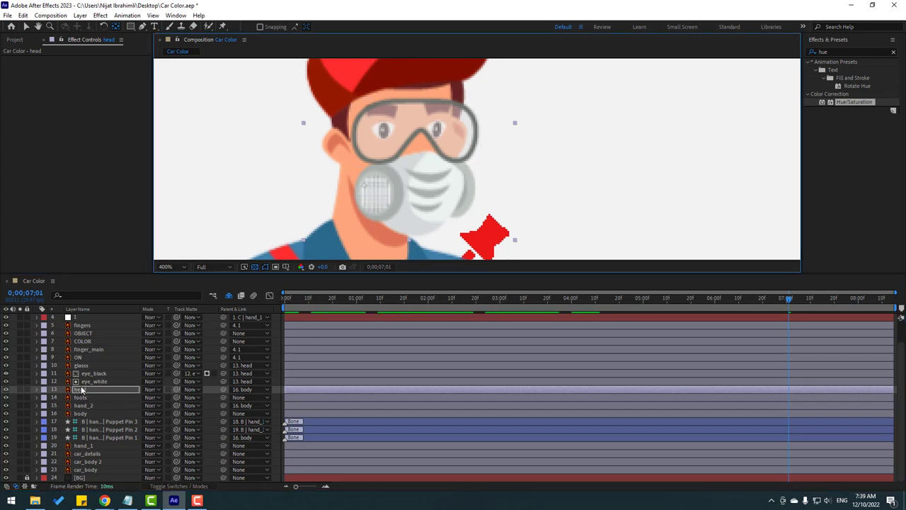
- Reveal the head layer's rotation and test a tilt about the neck anchor
key(r)
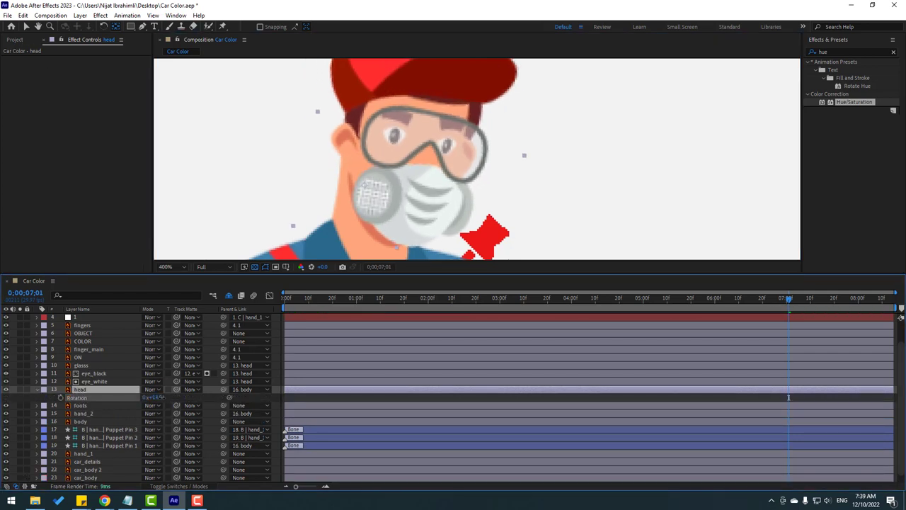
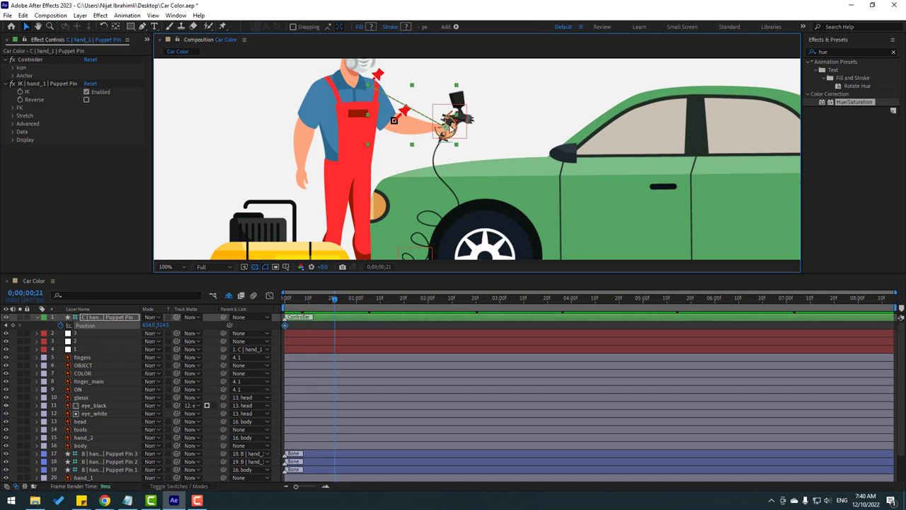
- Keyframe slight shifts of the hand controller's position at 0;00;00;21, about 0;00;01;14 and 0;00;02;06, using about 597, 515.5 for the first
drag(447, 128, 444, 132)
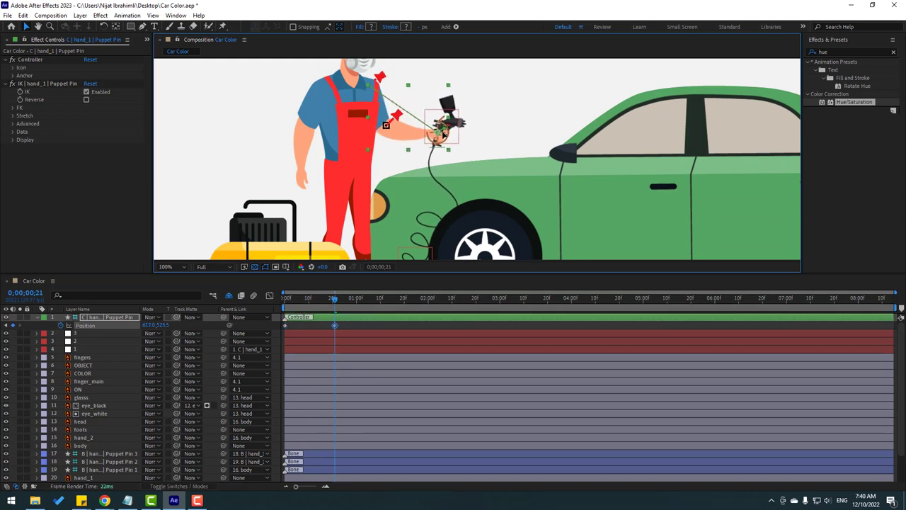
drag(436, 131, 435, 125)
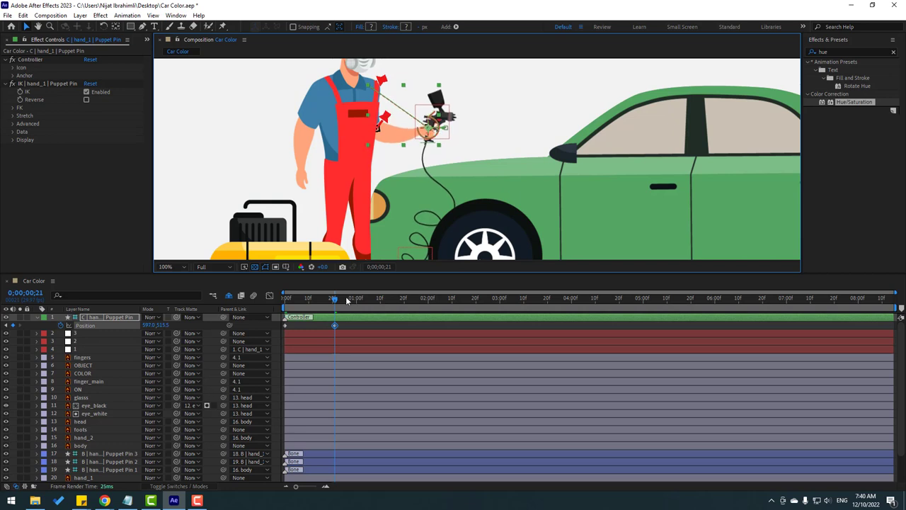
drag(363, 302, 386, 301)
mouse_move(434, 136)
mouse_down()
mouse_move(442, 127)
mouse_move(447, 145)
mouse_up()
click(440, 301)
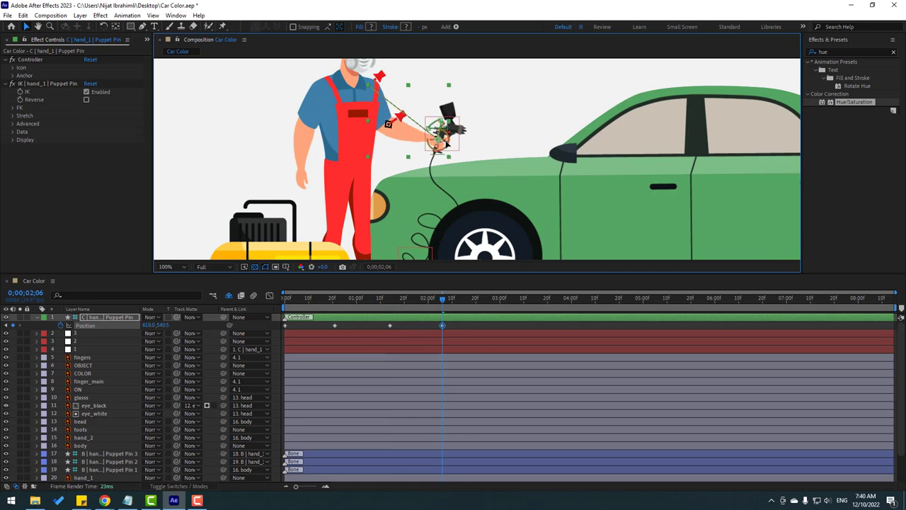
- Add controller position keyframes at 0;00;03;01 (about 628, 537.5) and 0;00;03;20 (about 615, 544.5), and save the project
drag(479, 310, 503, 303)
drag(448, 137, 443, 139)
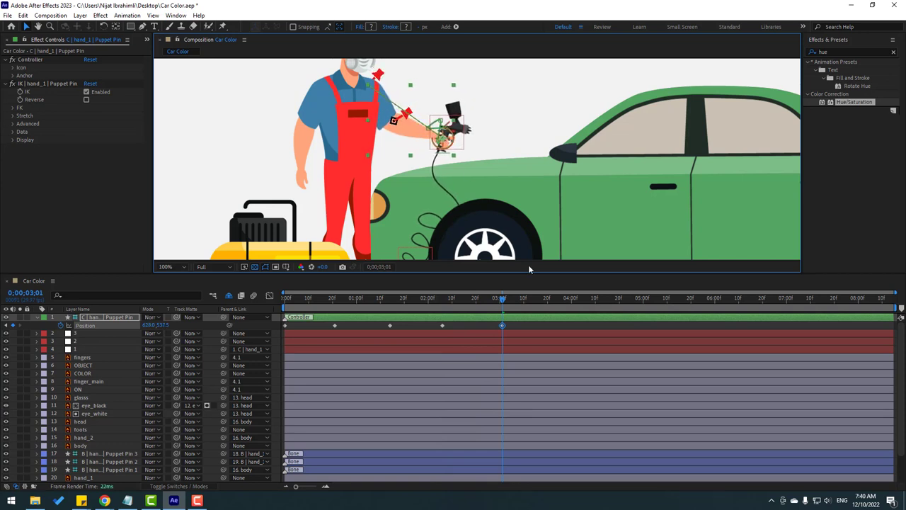
drag(534, 300, 548, 298)
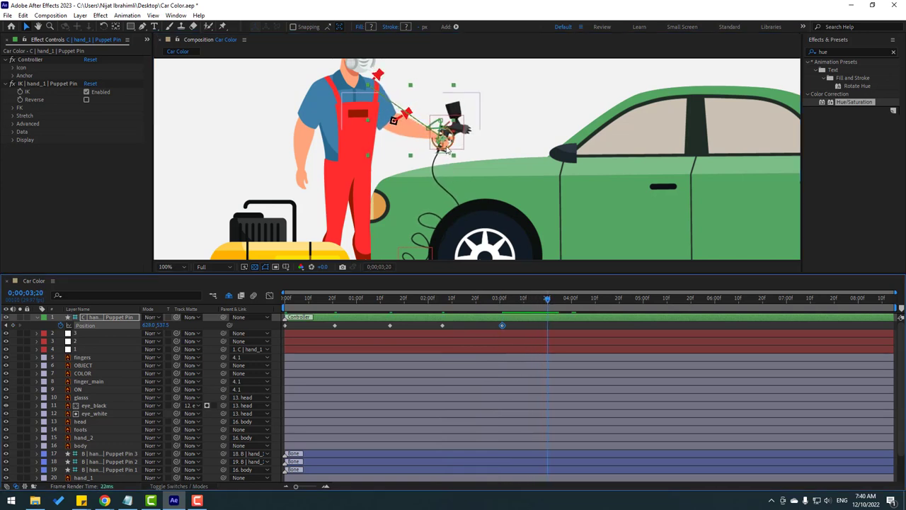
drag(450, 149, 445, 150)
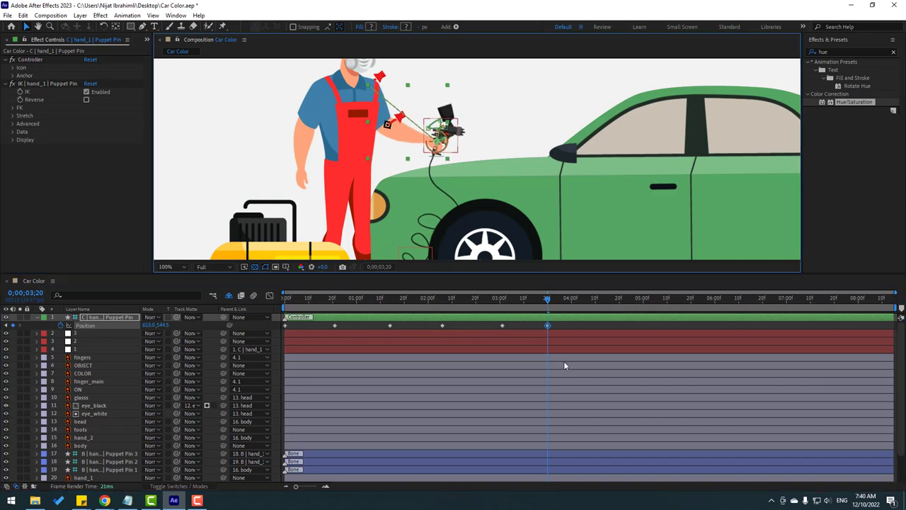
key(ctrl+s)
- Preview the spray arm's movement from the start of the composition
click(567, 322)
key(space)
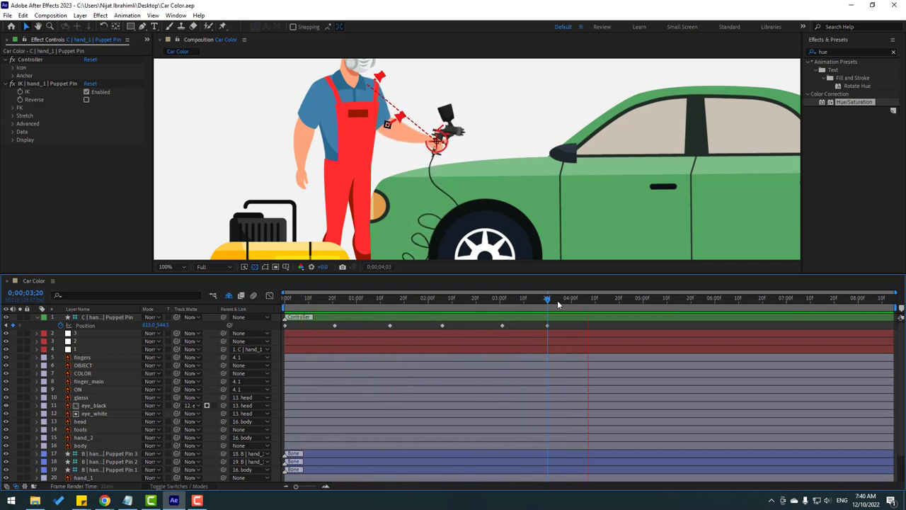
click(292, 300)
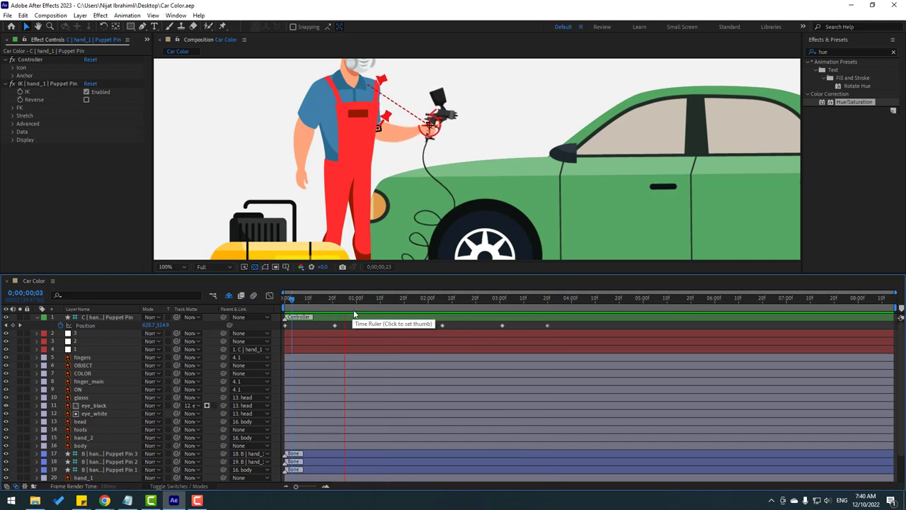
drag(314, 301, 293, 303)
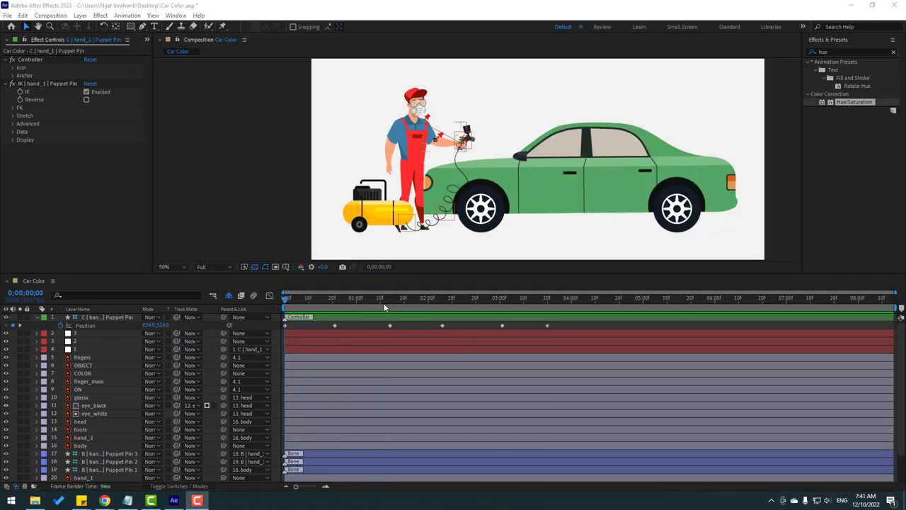
- Apply Easy Ease to all six Position keyframes of the hand controller
click(383, 302)
drag(559, 324, 315, 331)
right_click(334, 326)
mouse_move(410, 469)
click(488, 394)
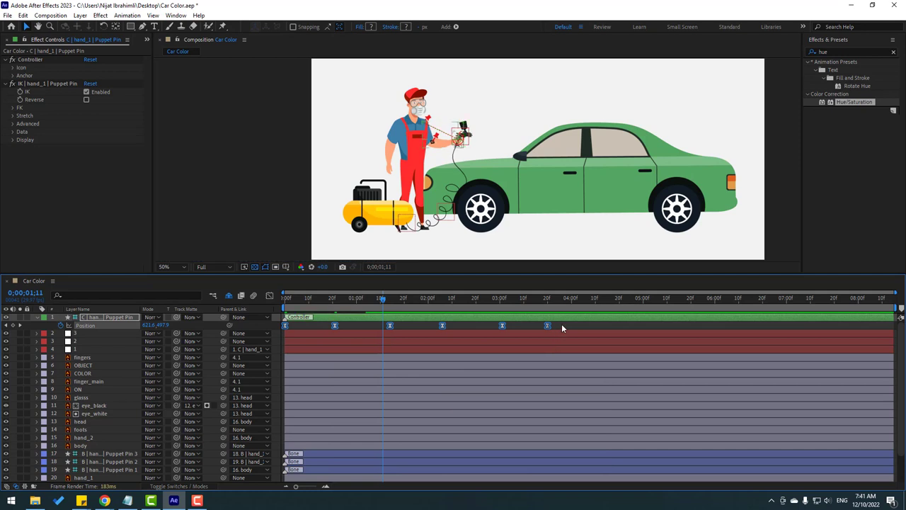
click(562, 328)
click(302, 303)
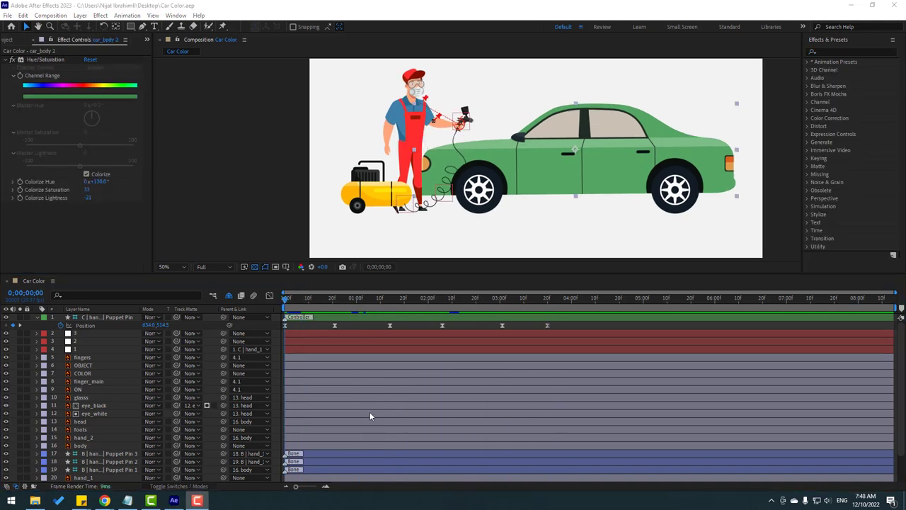
- Apply the Turbulent Displace effect to the car_body 2 layer
scroll(246, 417, down, 3)
click(88, 463)
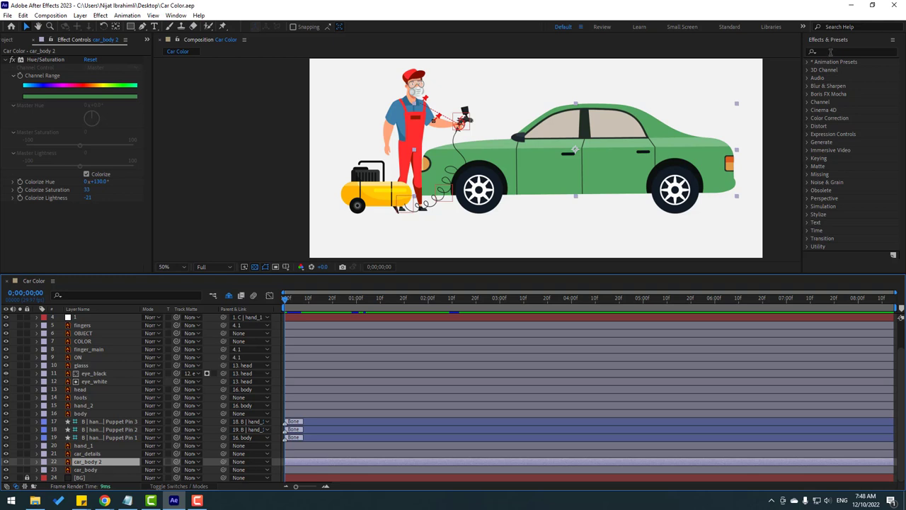
click(831, 52)
text(tur)
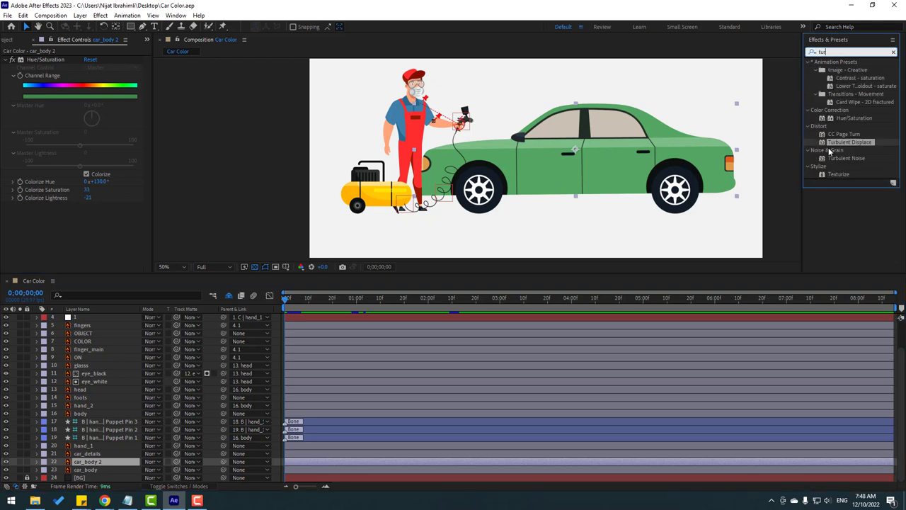
drag(849, 143, 99, 464)
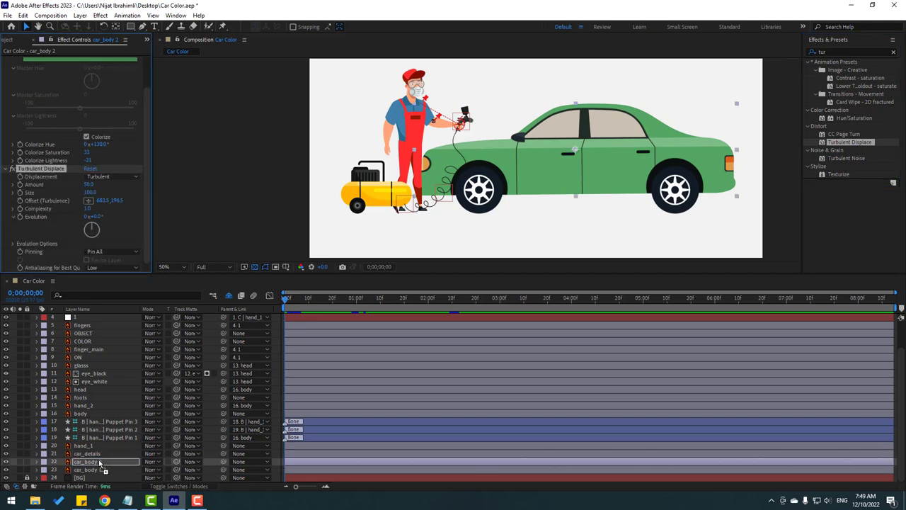
- Set the Turbulent Displace displacement type to Bulge
click(107, 176)
click(57, 184)
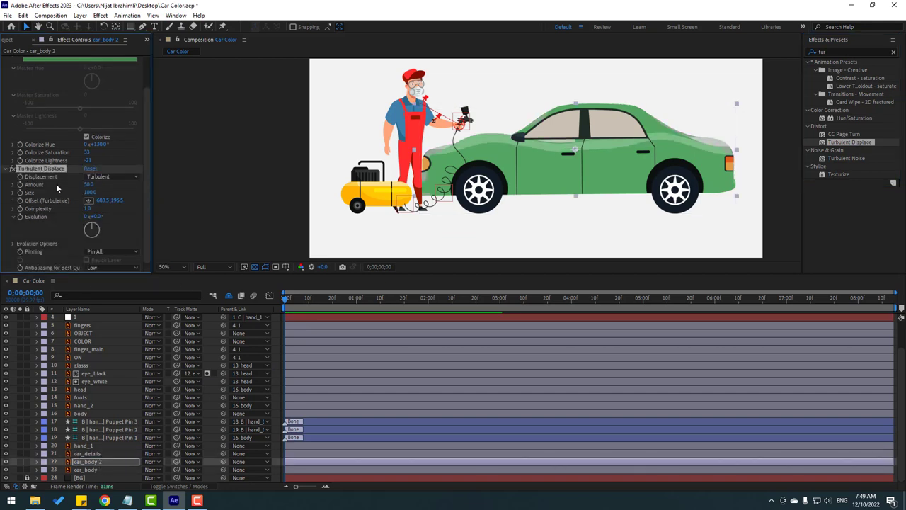
click(112, 175)
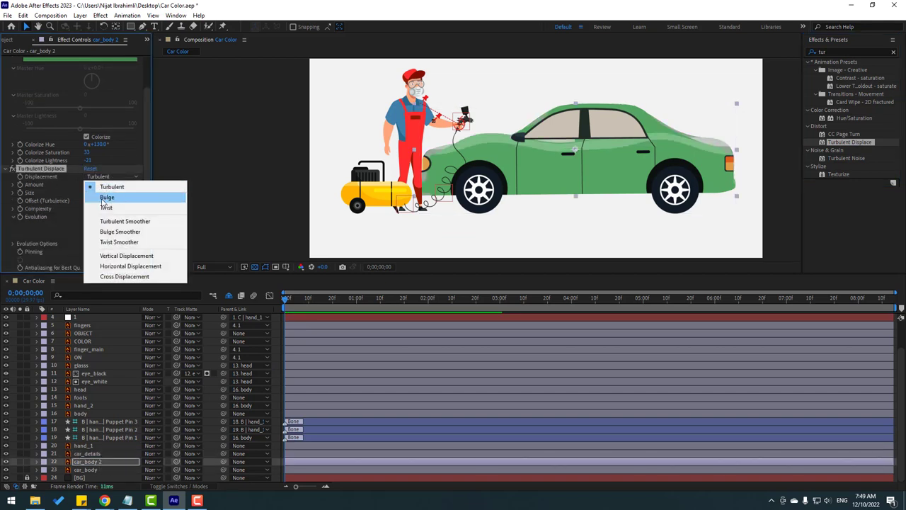
click(106, 198)
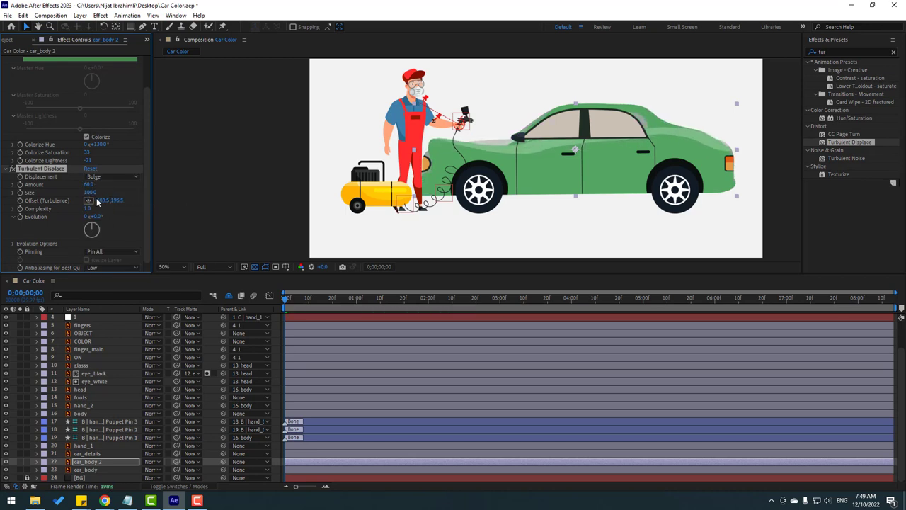
- Set the Turbulent Displace Amount to 804, Size to 67 and Complexity to 5
drag(91, 193, 251, 163)
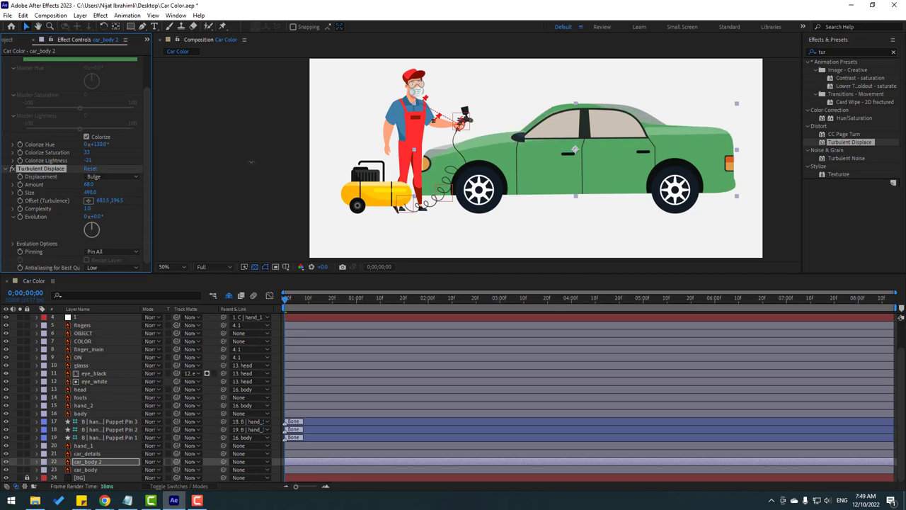
drag(89, 185, 159, 184)
drag(105, 193, 6, 228)
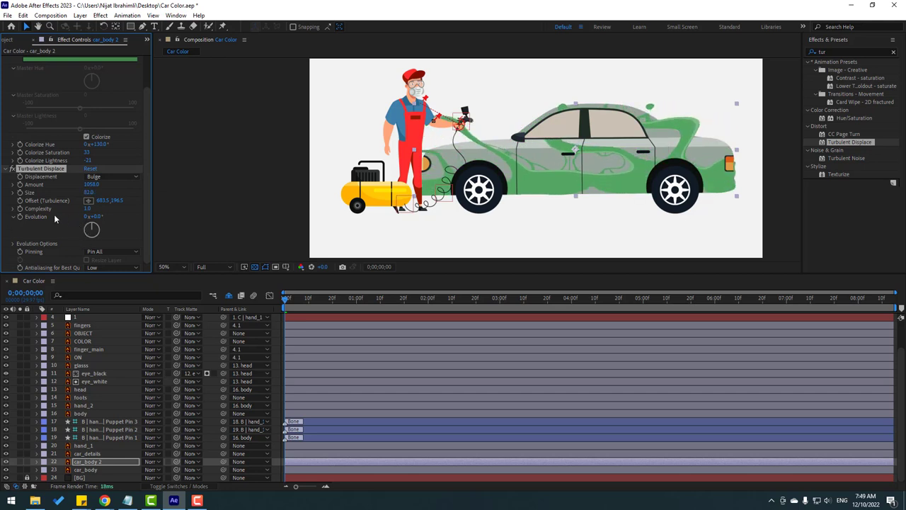
drag(94, 209, 147, 209)
click(87, 209)
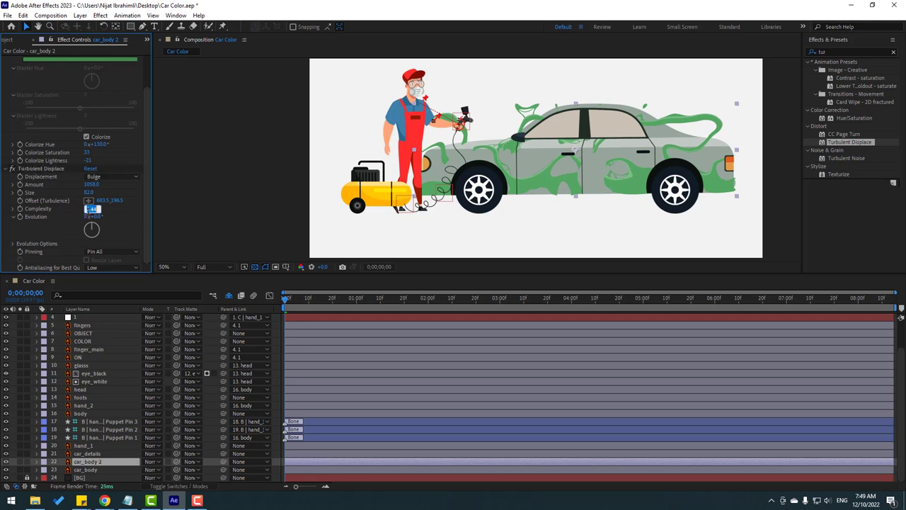
text(5)
key(Return)
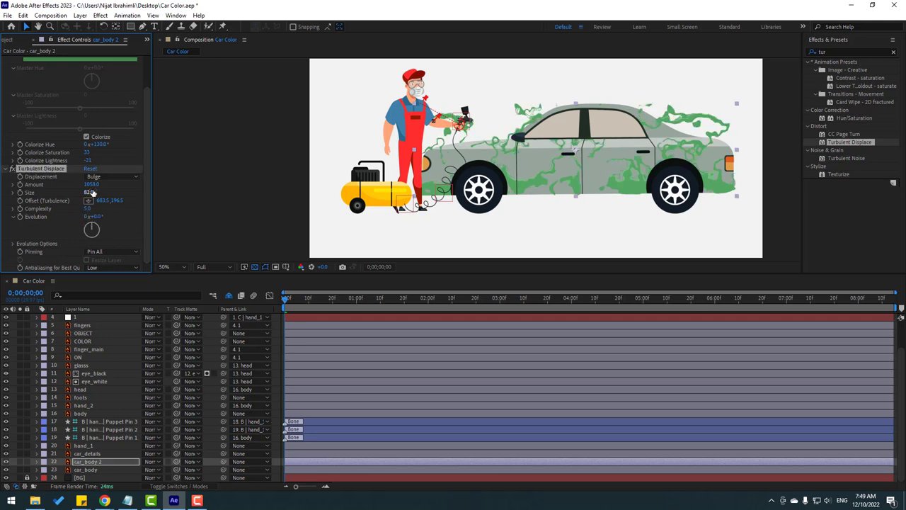
mouse_move(94, 192)
mouse_down()
mouse_move(85, 193)
mouse_move(99, 184)
mouse_move(83, 184)
mouse_move(96, 184)
mouse_up()
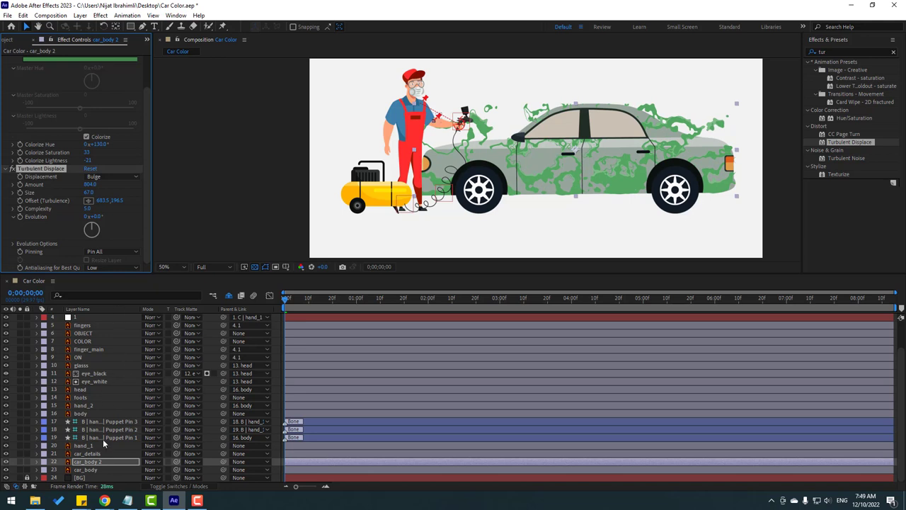
- Use car_body as the track matte for the car_body 2 layer
click(99, 463)
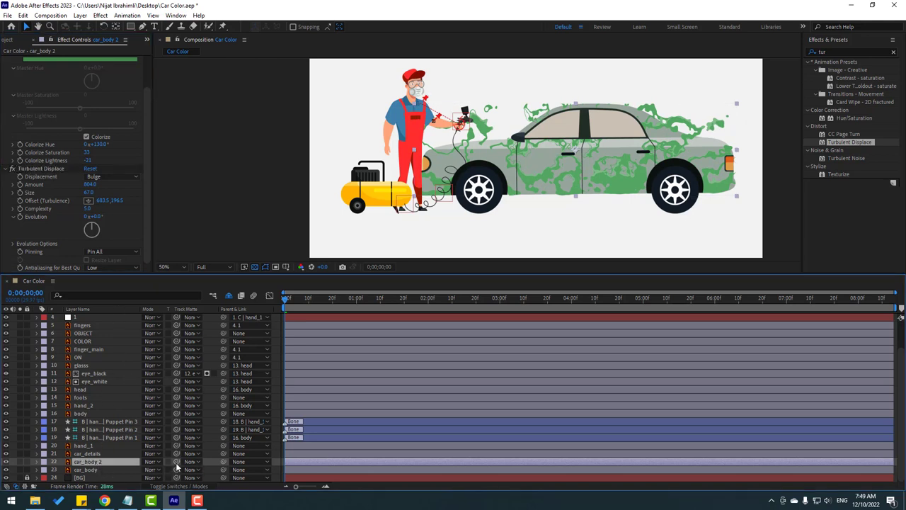
mouse_move(176, 461)
mouse_down()
mouse_move(107, 454)
mouse_move(90, 470)
mouse_up()
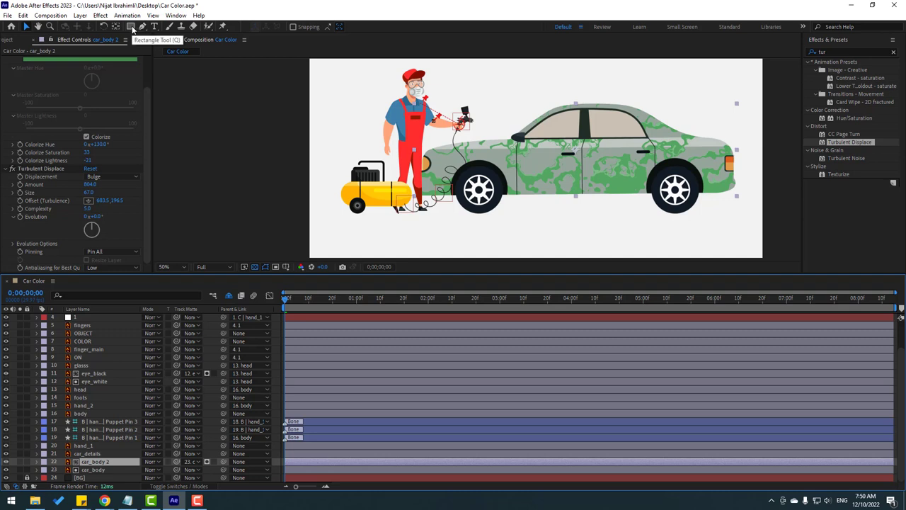
- Draw a rectangular mask around the whole car on car_body 2 and shift it left until it clears the car's front
click(131, 26)
scroll(600, 124, down, 2)
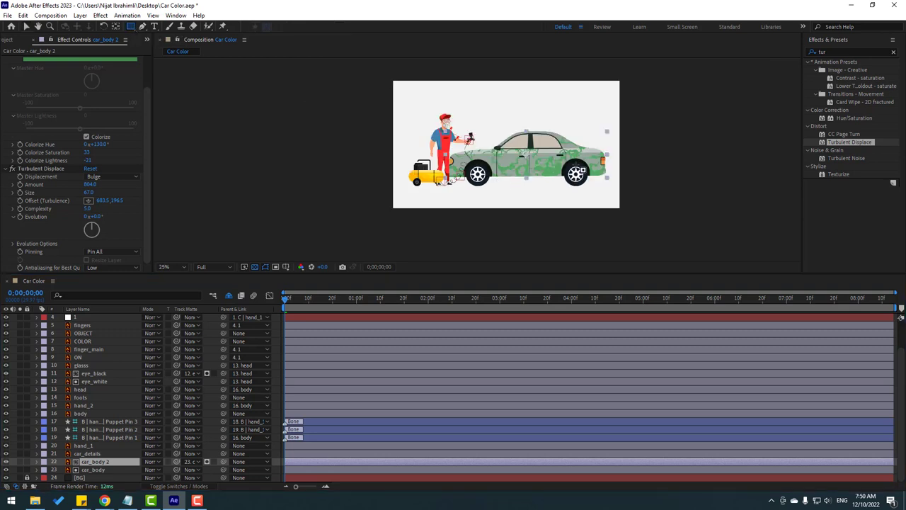
drag(606, 130, 452, 190)
scroll(477, 161, up, 2)
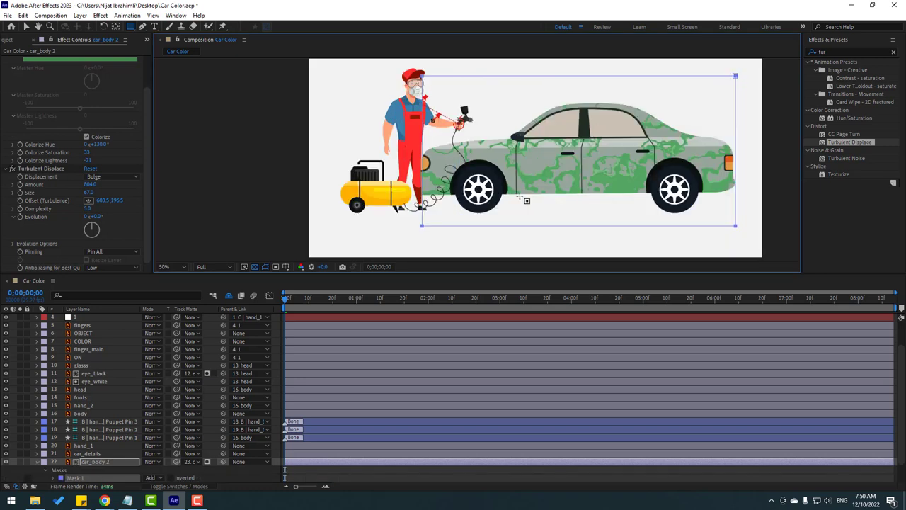
key(v)
drag(736, 228, 420, 226)
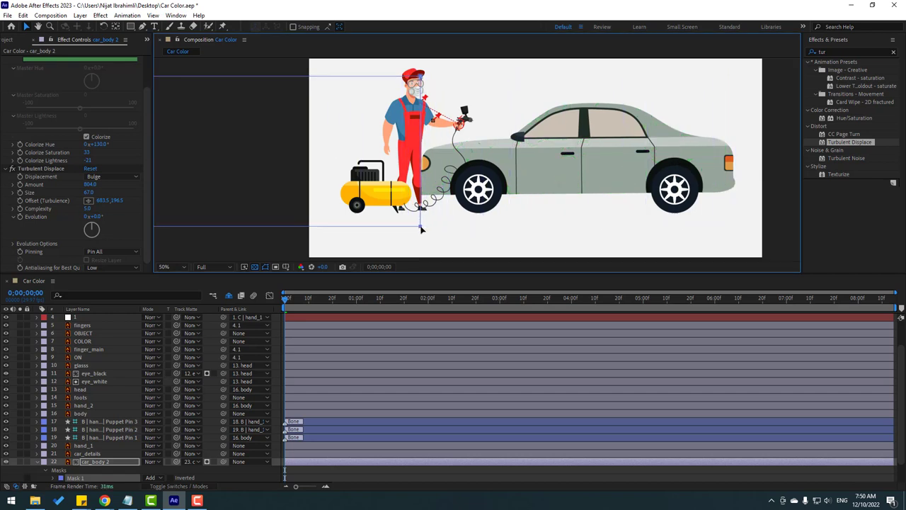
- Keyframe the mask path of Mask 1 at 0;00;00;00, and at 0;00;03;17 shift the mask right to cover the whole car
scroll(110, 450, down, 1)
click(53, 454)
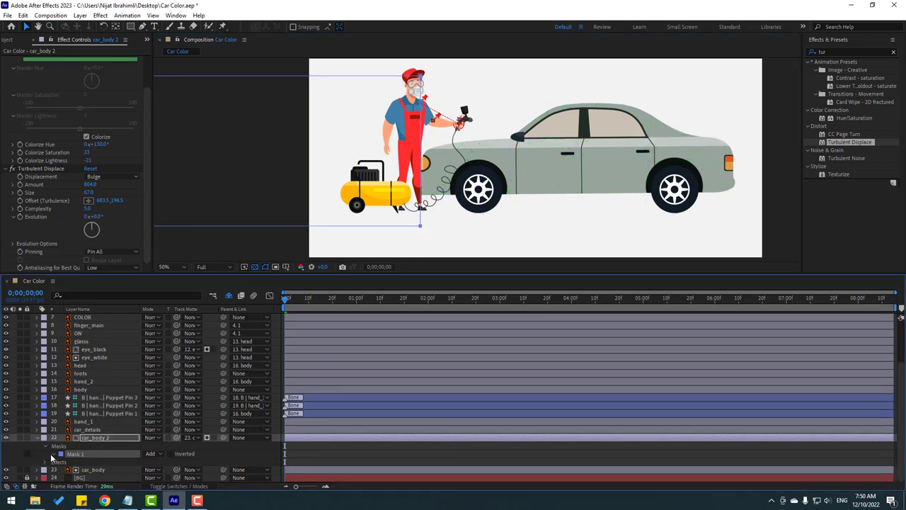
click(69, 430)
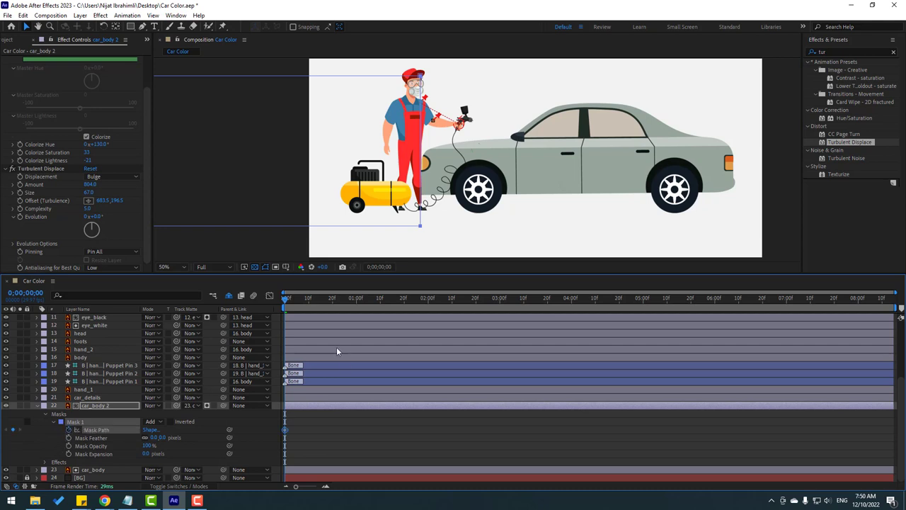
mouse_move(540, 300)
mouse_down()
mouse_move(575, 301)
mouse_move(541, 300)
mouse_up()
drag(420, 228, 734, 230)
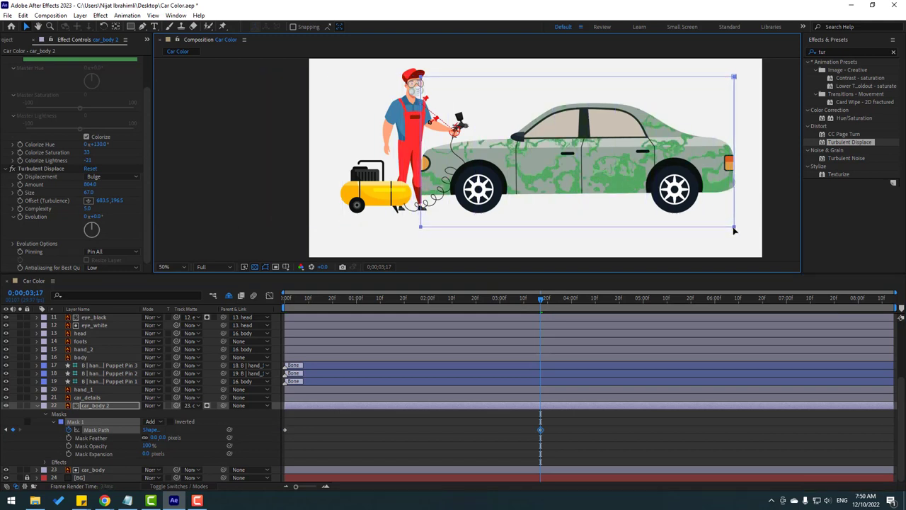
- Preview the paint reveal from the start and inspect the frame at 0;00;00;27
drag(514, 299, 285, 301)
key(space)
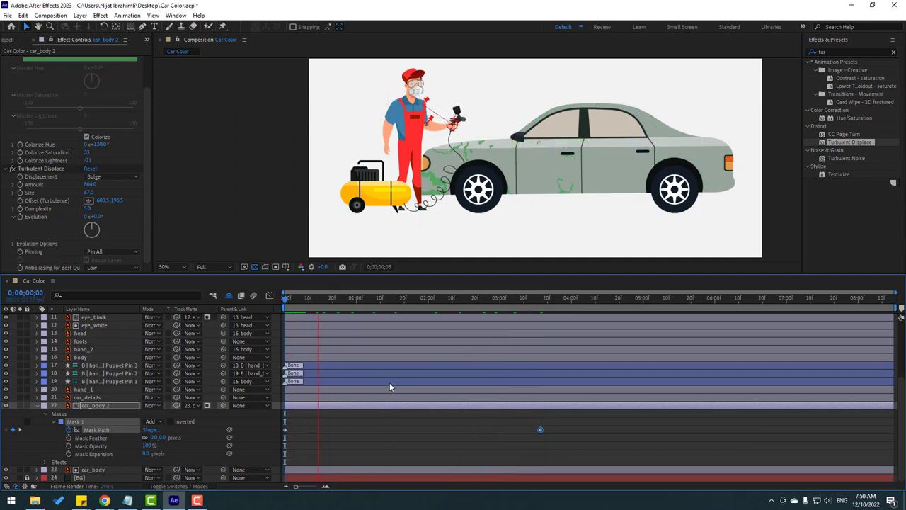
key(space)
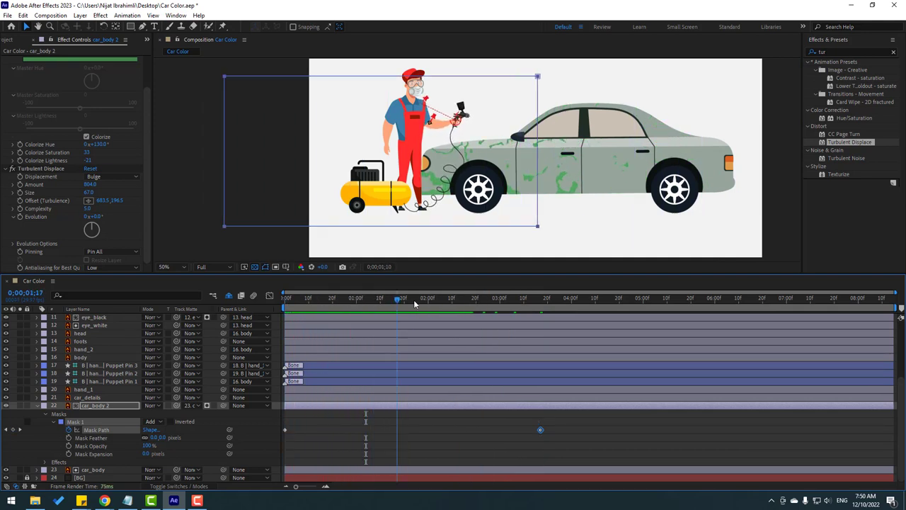
click(349, 300)
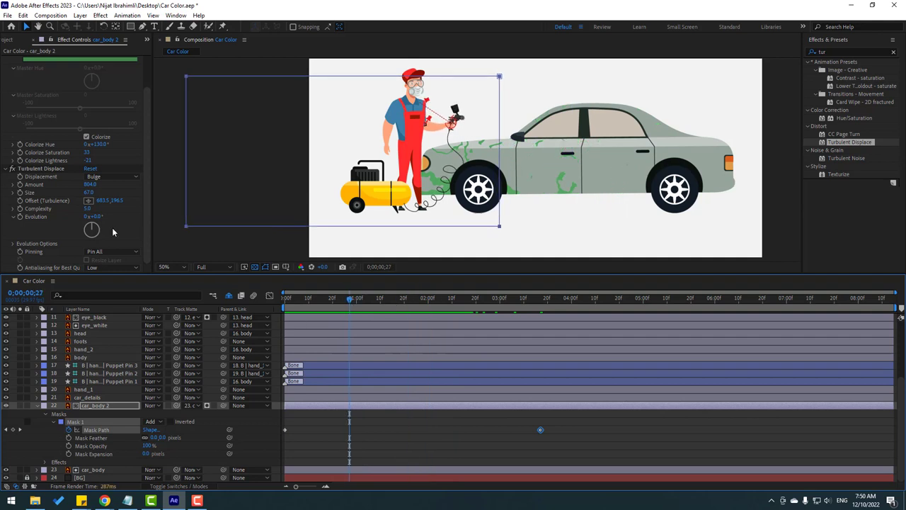
- Keyframe Turbulent Displace's Amount, Size and Complexity on car_body 2 at 0;00;00;27, and set Amount to 0 at 0;00;03;17
click(105, 261)
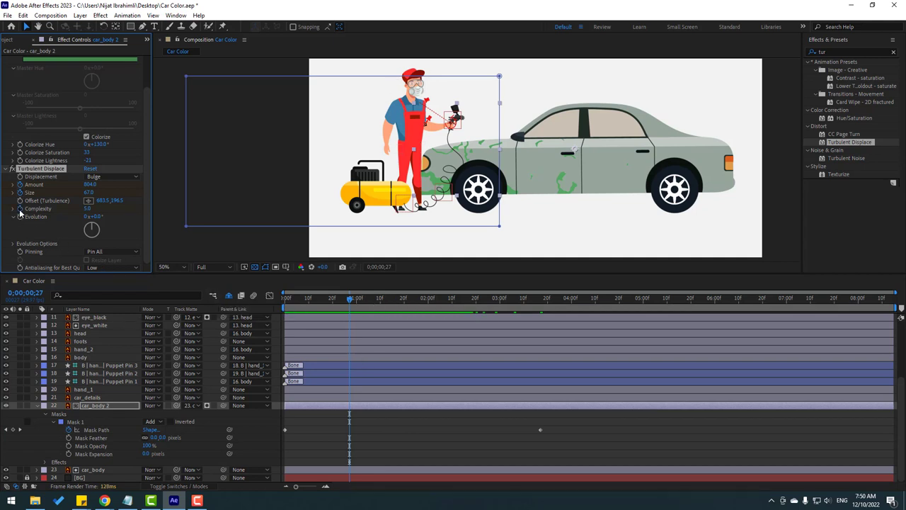
drag(418, 301, 542, 303)
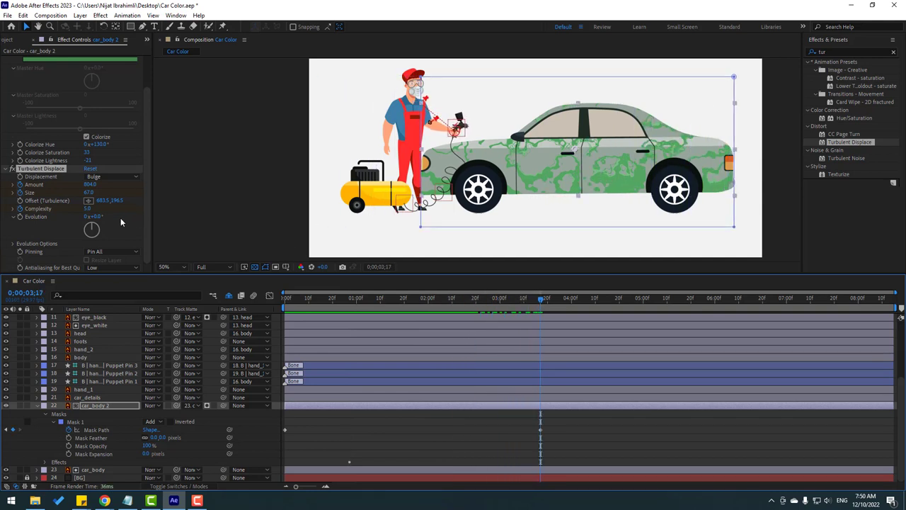
drag(97, 184, 3, 184)
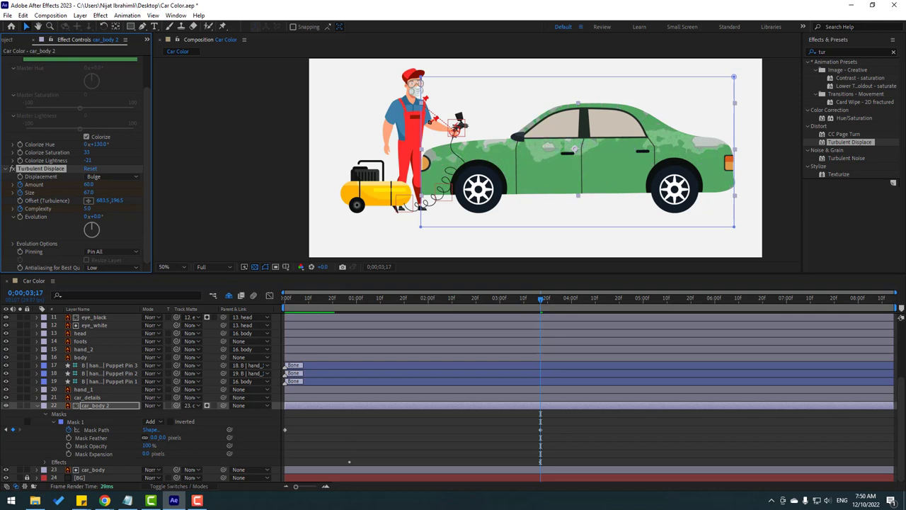
drag(88, 209, 82, 209)
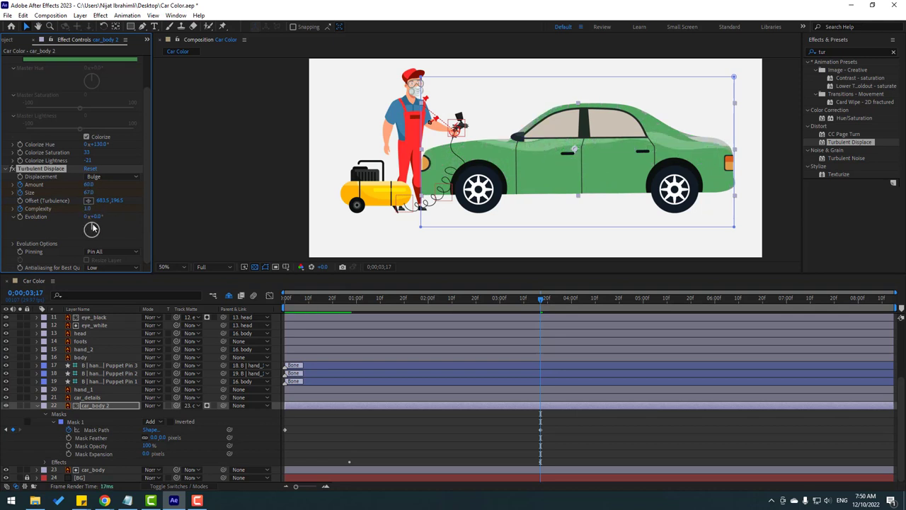
drag(90, 209, 118, 226)
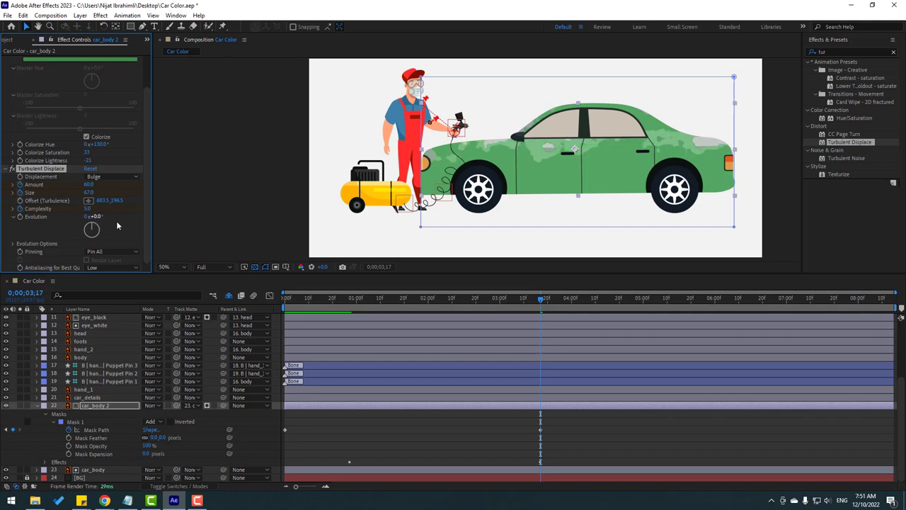
drag(89, 184, 72, 202)
click(88, 185)
text(0)
key(Return)
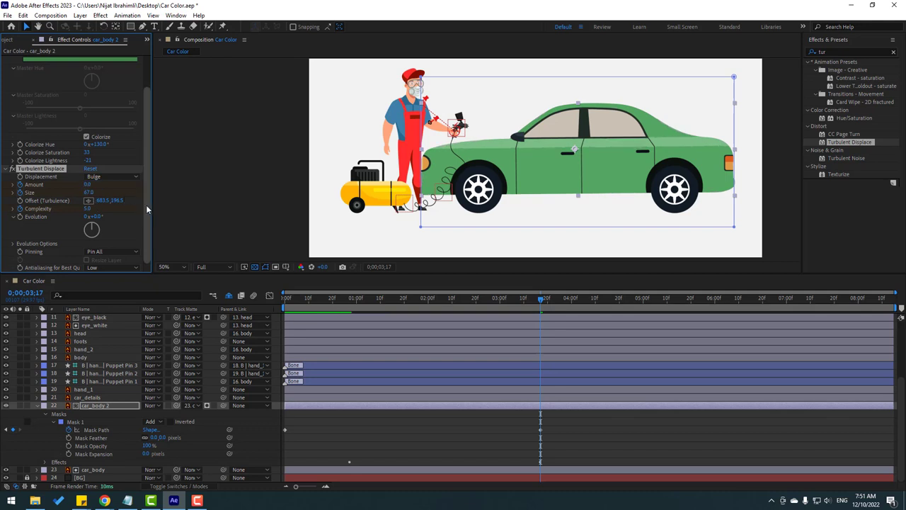
- Preview the paint spreading over the car from 0;00;00;00
drag(513, 305, 286, 306)
key(space)
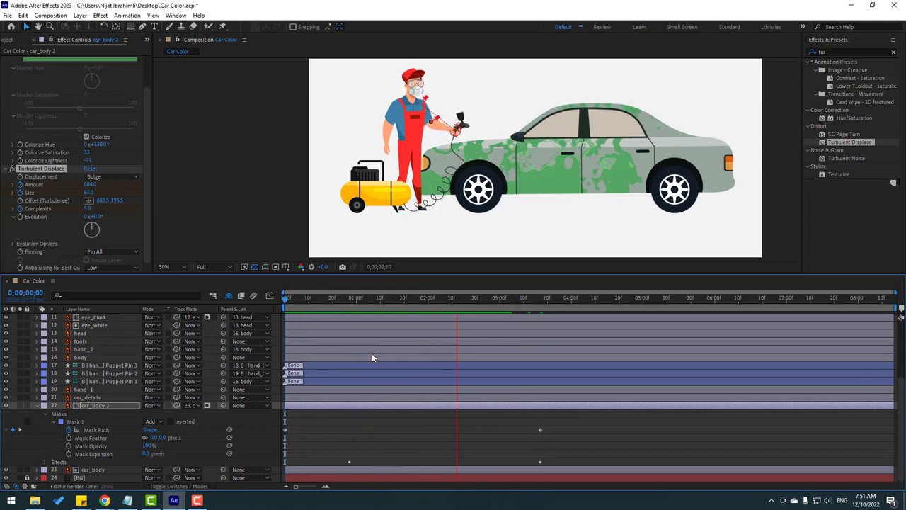
key(space)
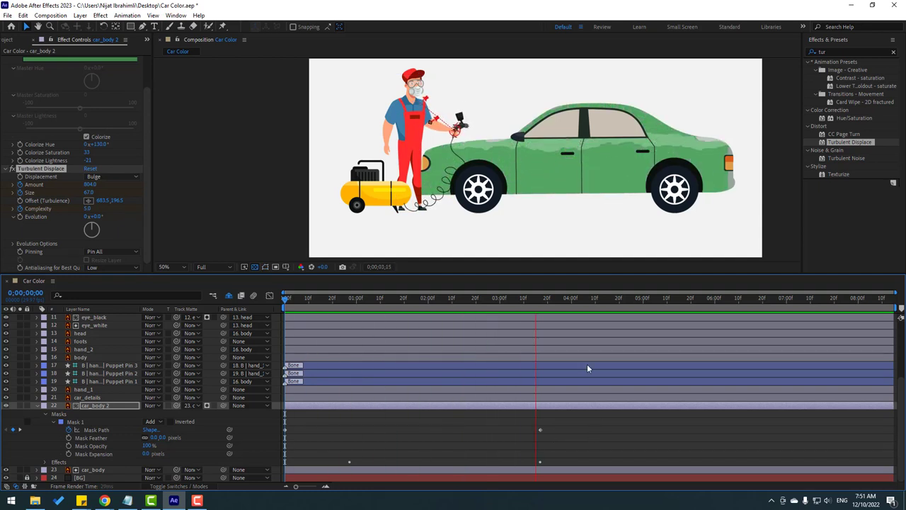
- End the work area at 0;00;03;21 and preview the shortened loop
mouse_move(540, 303)
mouse_down()
mouse_move(384, 306)
mouse_move(550, 304)
mouse_up()
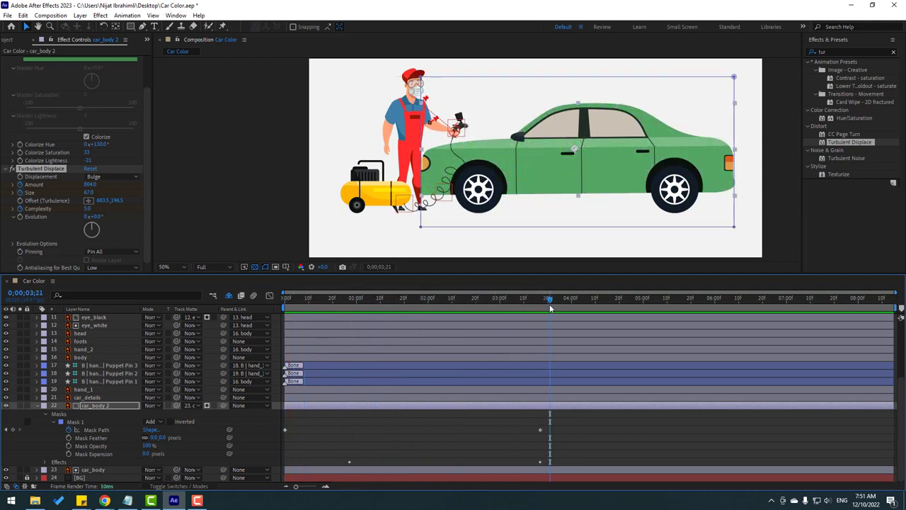
key(space)
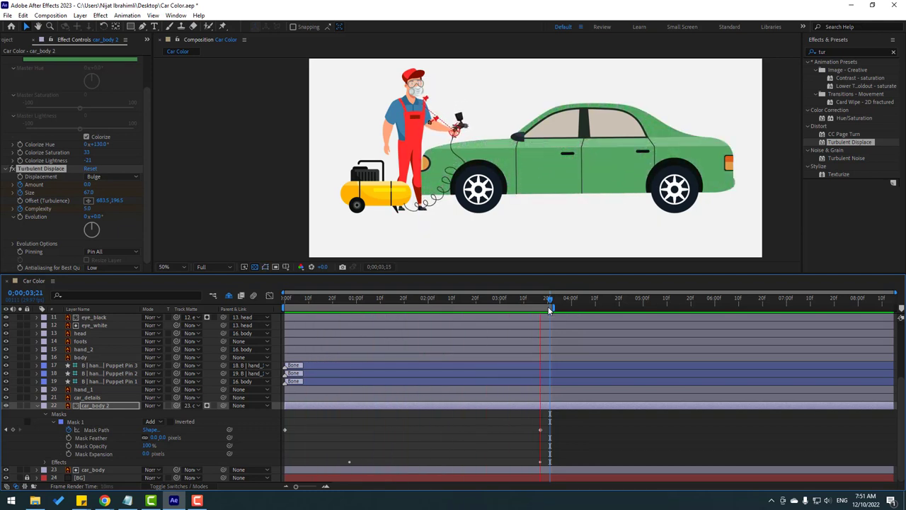
key(space)
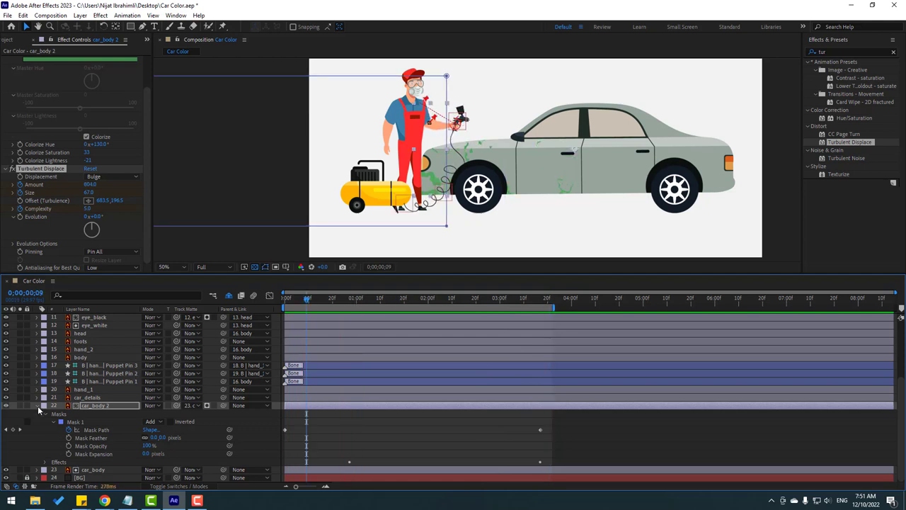
- Collapse car_body 2's properties and keyframe the body layer's Rotation at 0;00;00;00
click(36, 406)
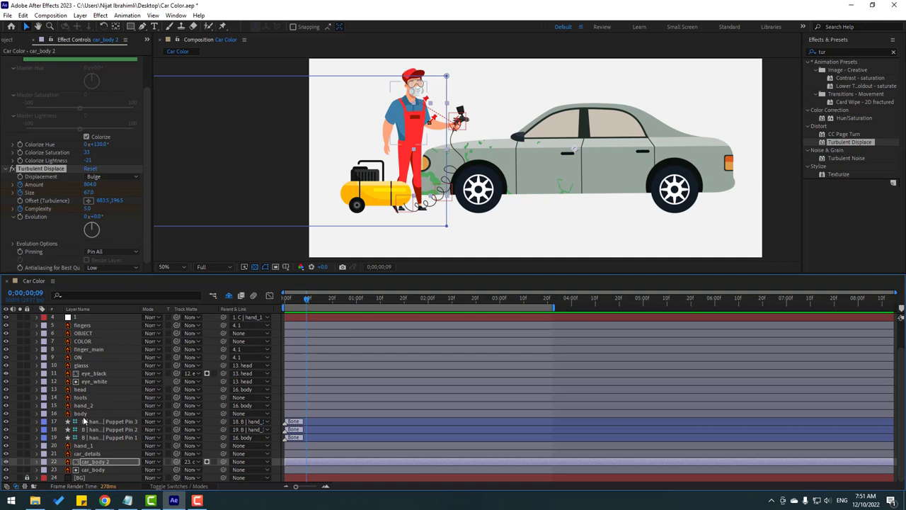
click(81, 413)
drag(317, 301, 284, 301)
key(r)
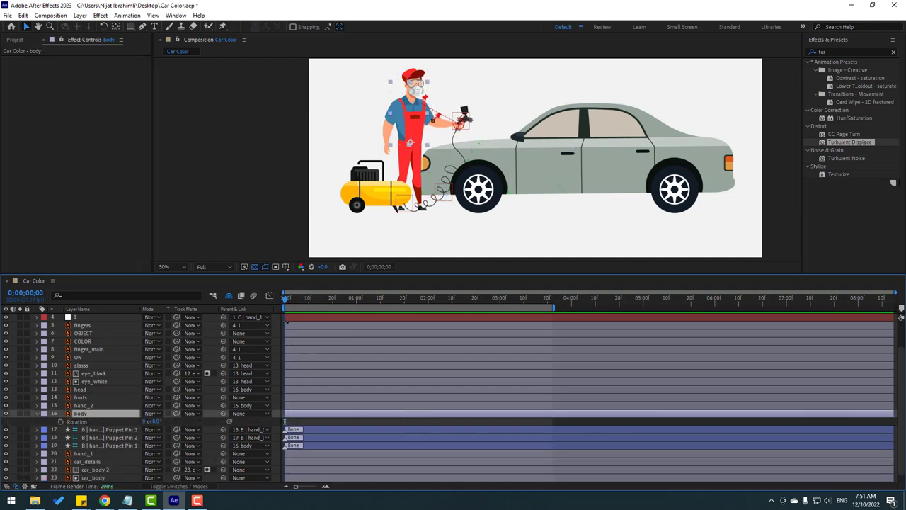
click(60, 422)
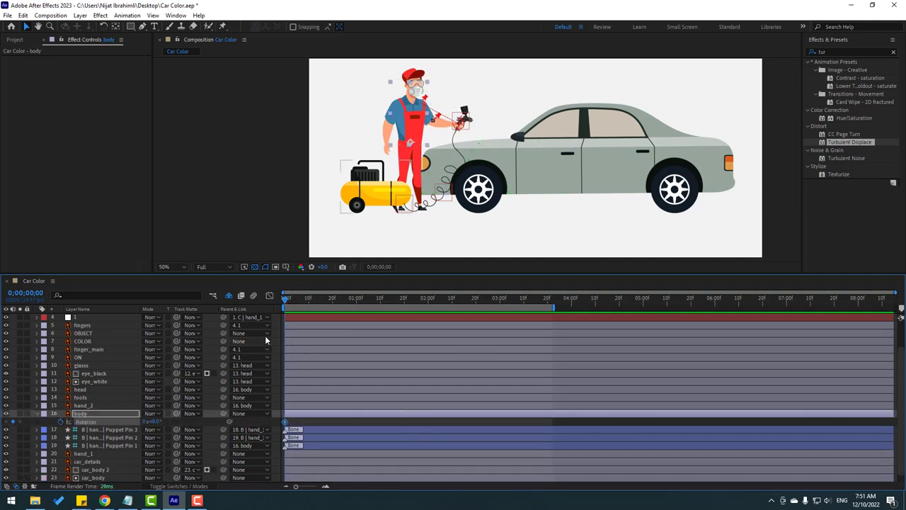
- Set the body layer's Rotation to 4° at 0;00;00;10, ten frames after its first keyframe
click(377, 267)
text(+10)
key(Return)
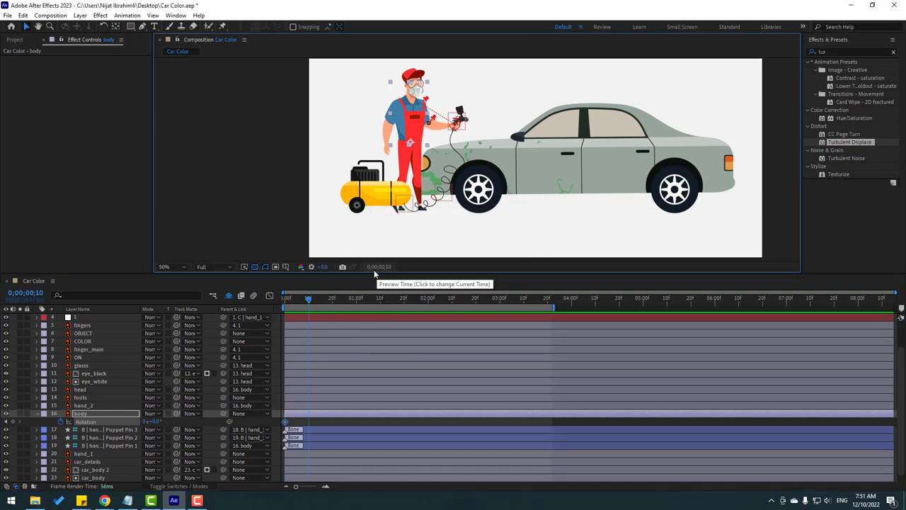
click(158, 422)
text(3)
key(Return)
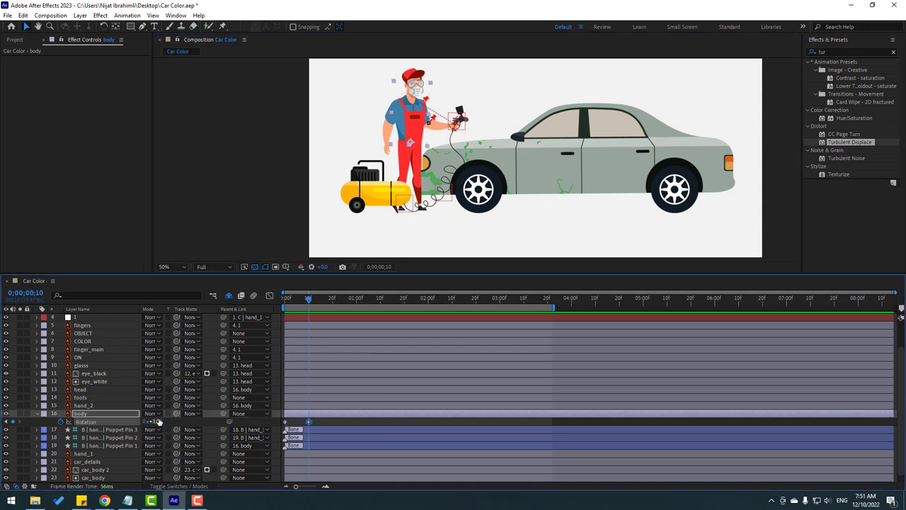
drag(157, 423, 163, 423)
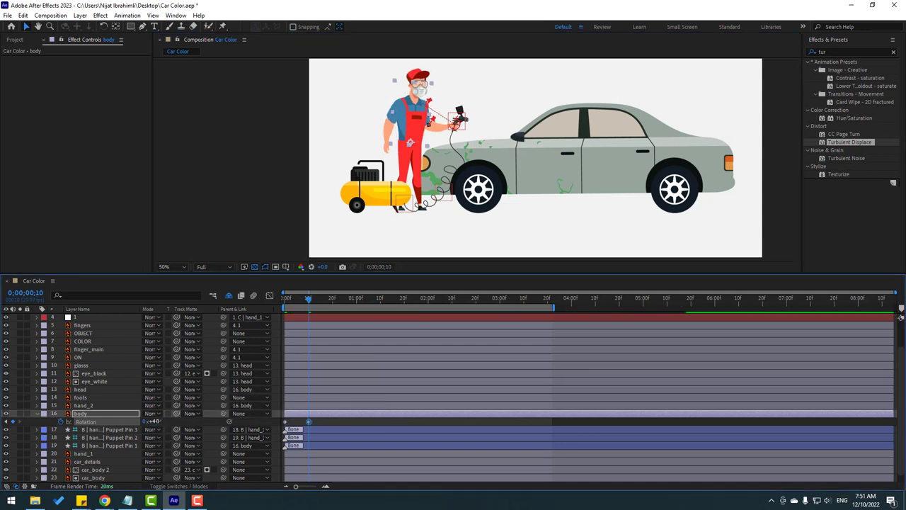
- Repeat the body's 4° Rotation keyframe at 0;00;01;03 and set the Rotation to -4° at 0;00;01;13
mouse_move(309, 302)
mouse_down()
mouse_move(267, 307)
mouse_move(364, 303)
mouse_up()
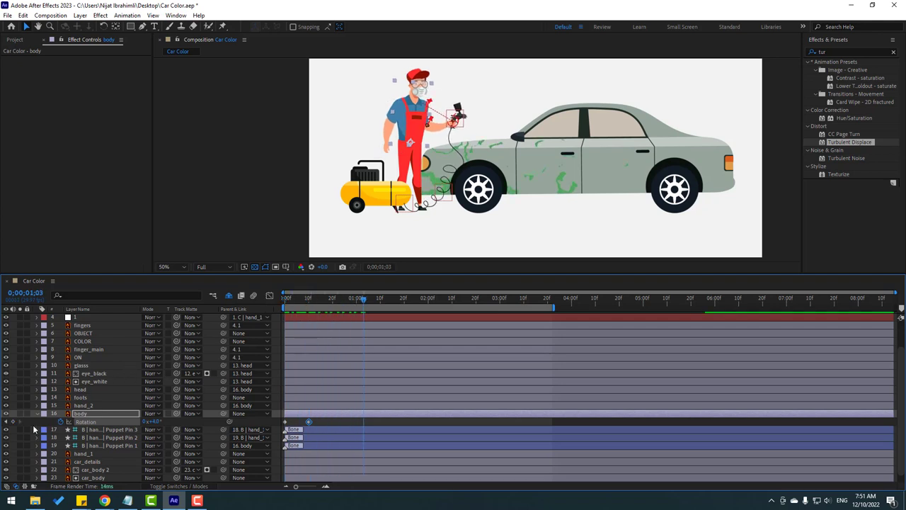
click(13, 422)
key(shift+Page_Down)
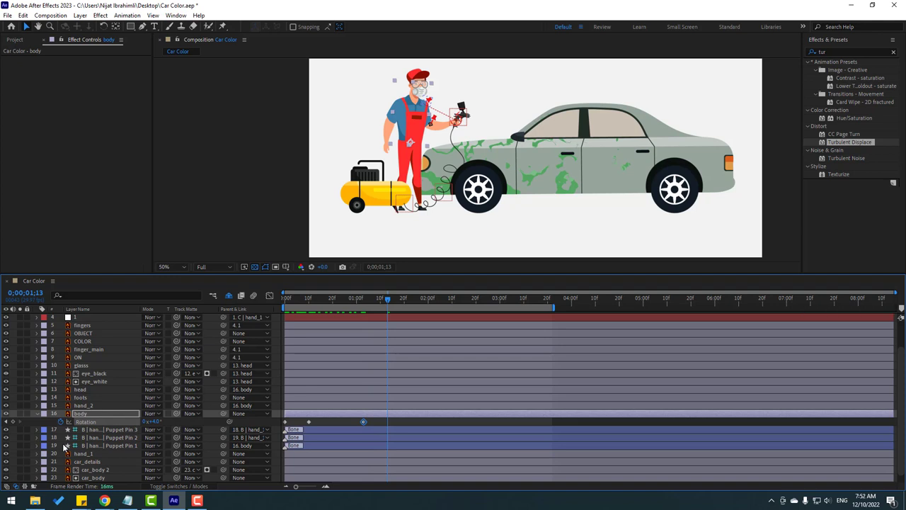
click(156, 423)
text(-4)
key(Return)
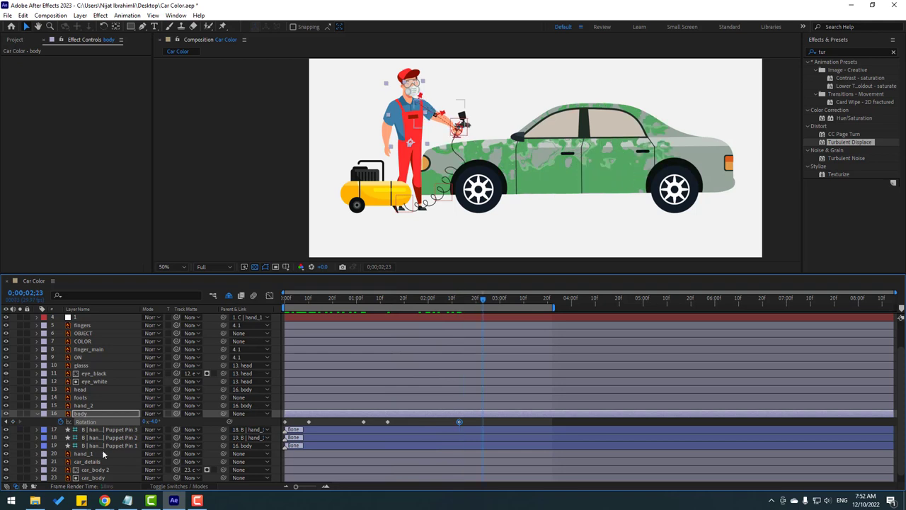
- Set the body's Rotation to 4° at 0;00;02;23, with the -4° value keyframed again ten frames earlier
click(156, 423)
text(4)
key(Return)
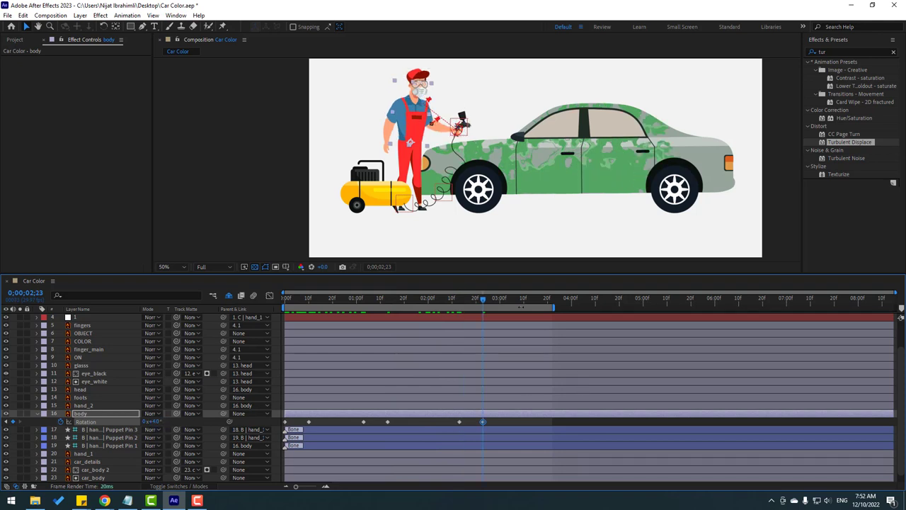
- Repeat the body's 4° Rotation keyframe at 0;00;03;10 and set the Rotation to 0° at 0;00;03;20
drag(496, 303, 524, 305)
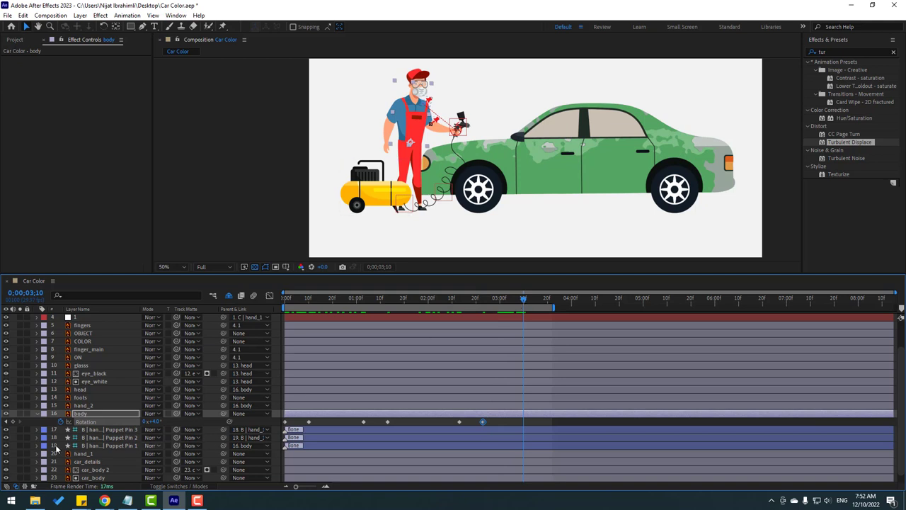
click(547, 303)
click(156, 422)
text(0)
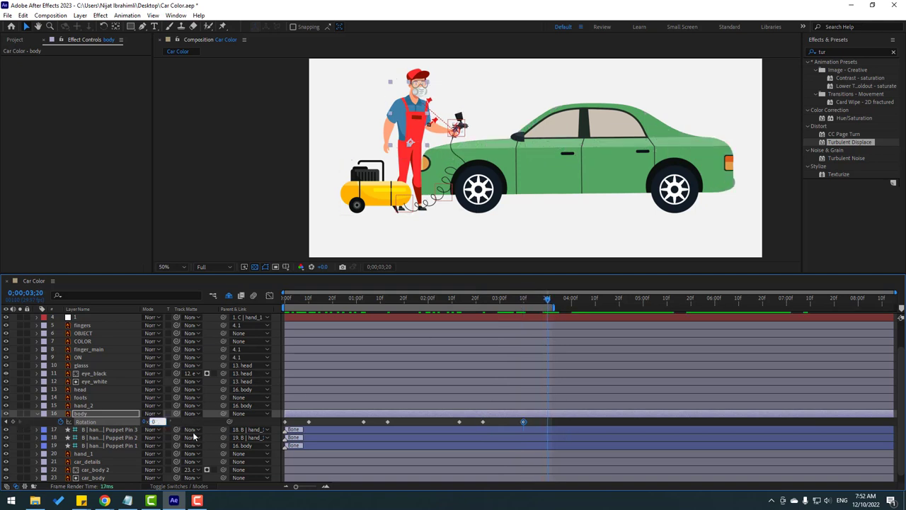
key(Return)
- Apply Easy Ease to all of the body layer's Rotation keyframes
drag(565, 419, 280, 428)
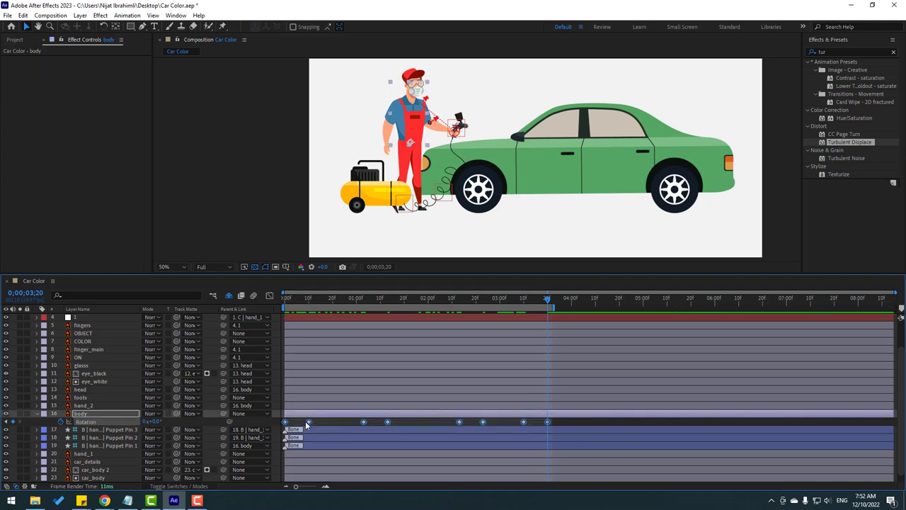
right_click(307, 425)
right_click(309, 422)
mouse_move(350, 415)
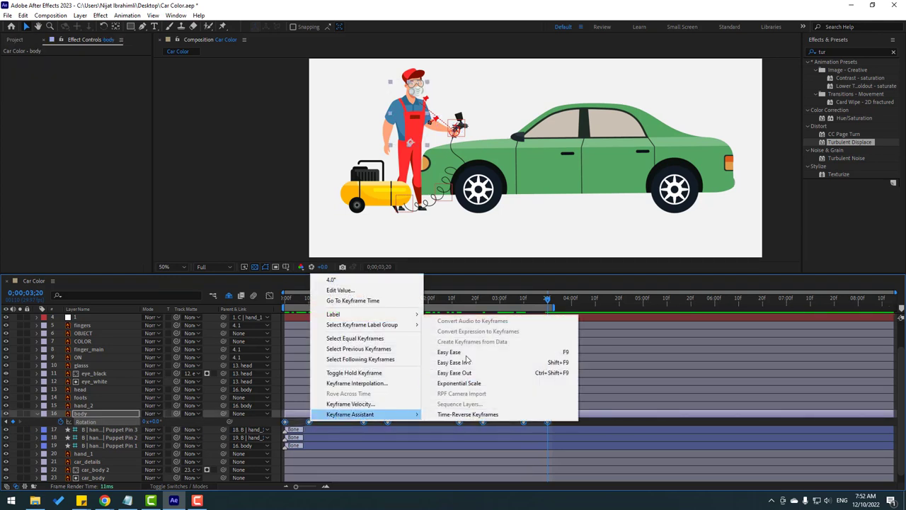
click(454, 352)
- Preview the body sway and shift the two Rotation keyframes before 0;00;03;00 about five frames earlier
key(space)
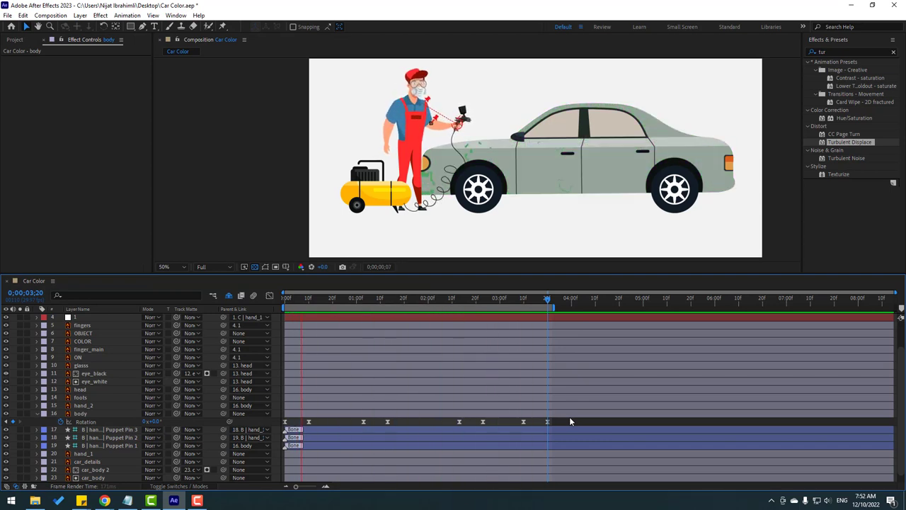
key(space)
drag(488, 421, 447, 422)
click(557, 423)
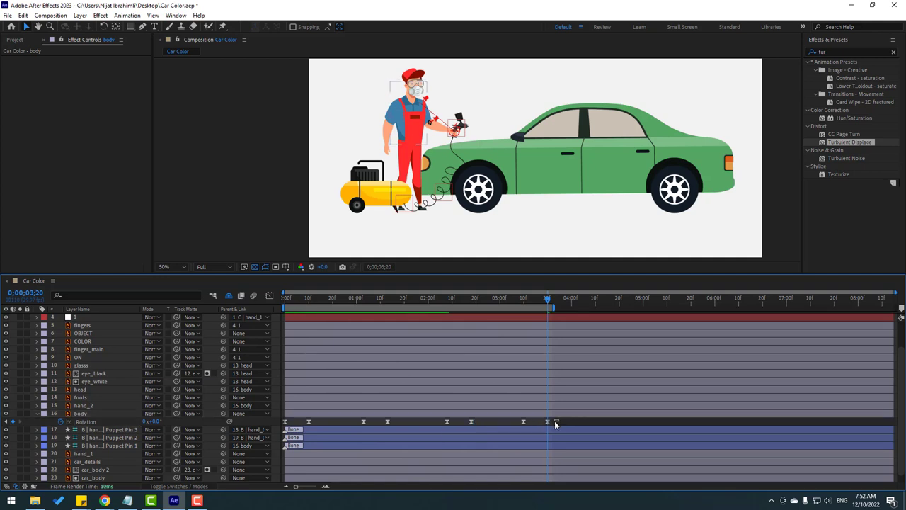
drag(512, 303, 440, 300)
- Add the expression wiggle(1,9) to the hand_2 layer's Rotation and preview the arm movement
click(383, 123)
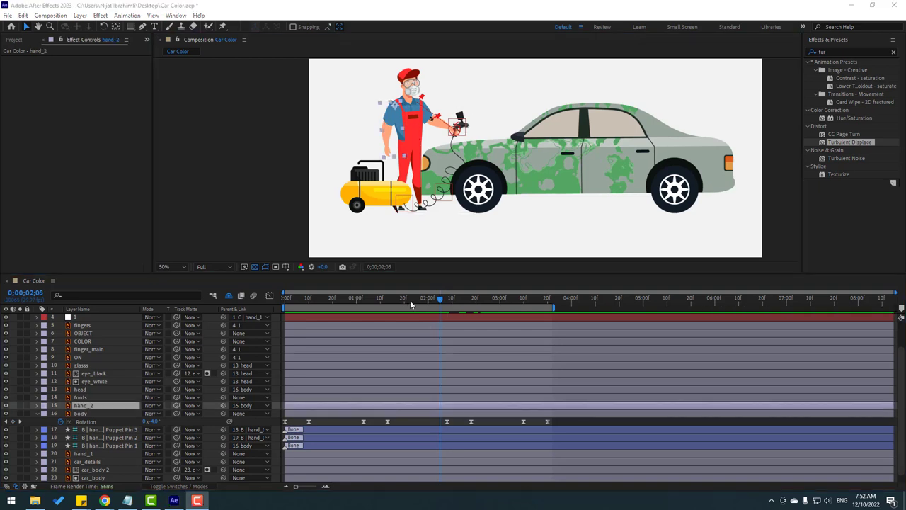
drag(432, 298, 251, 306)
key(r)
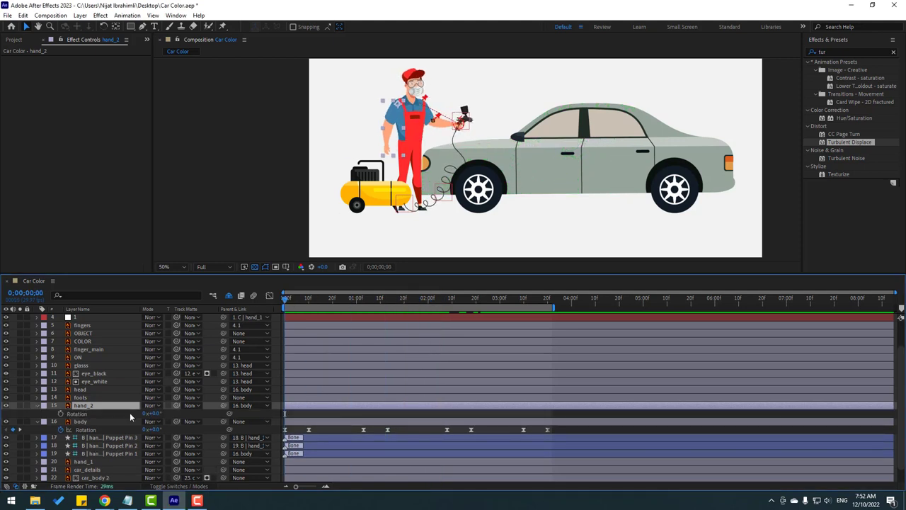
alt+click(63, 415)
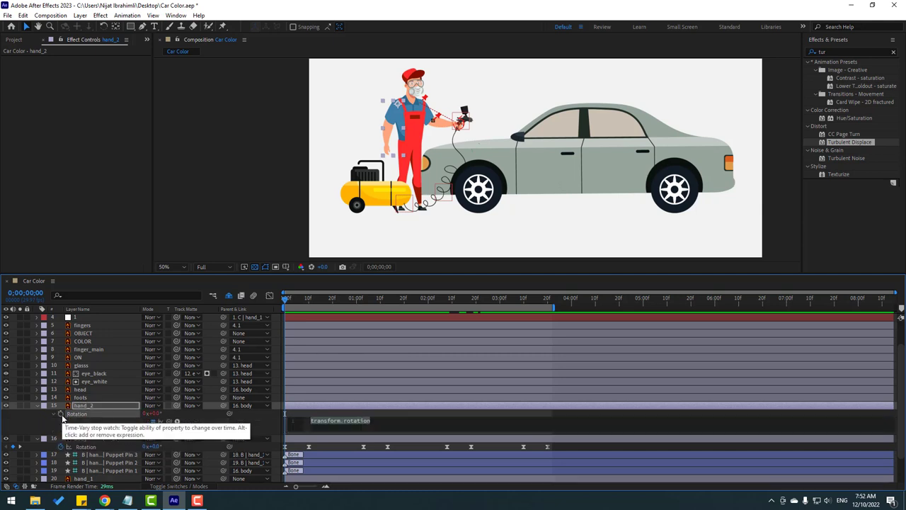
text(wiggle(1,9)
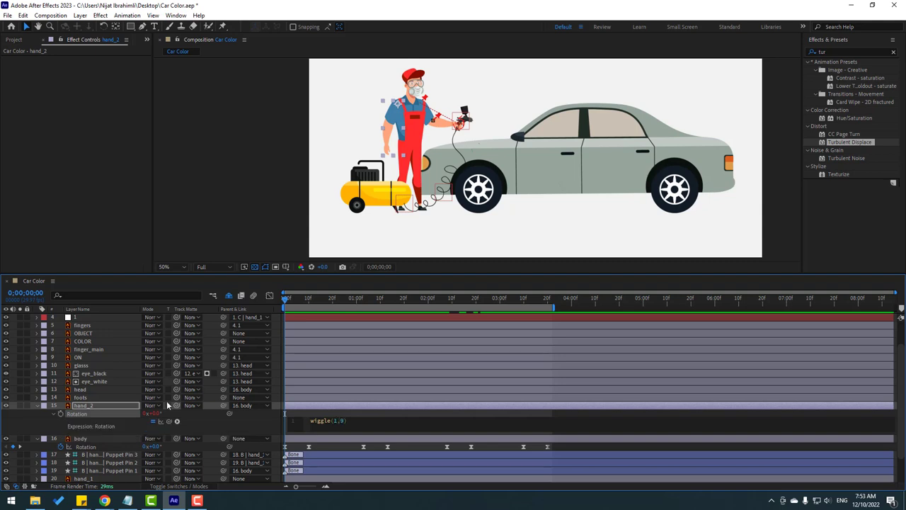
click(295, 418)
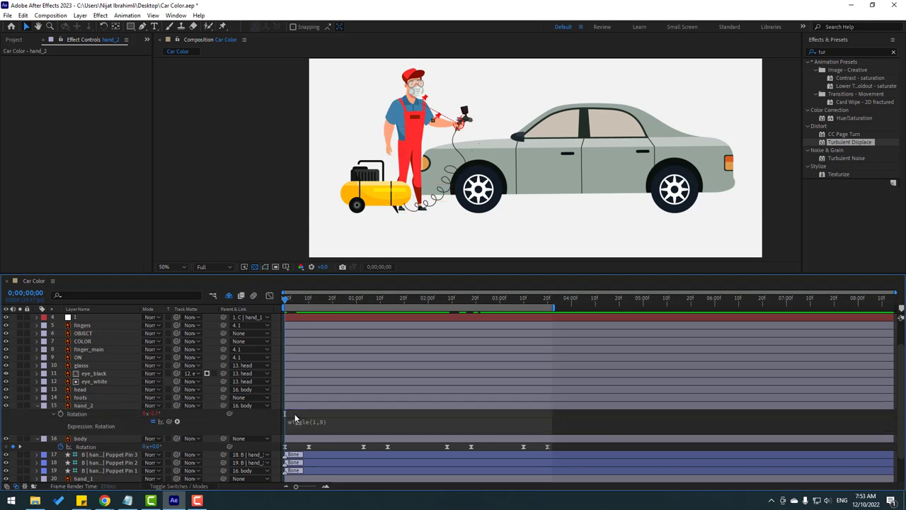
key(space)
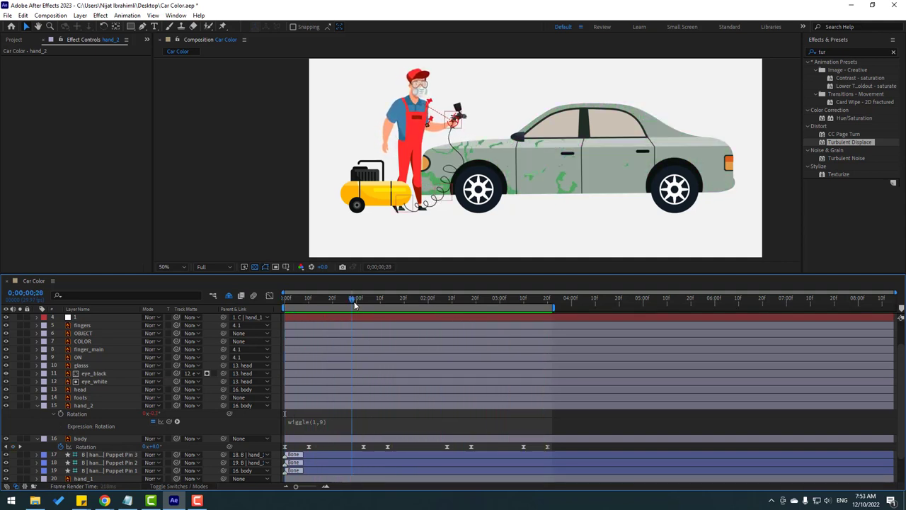
- Add the expression wiggle(1,10) to the head layer's Rotation and preview the head movement
click(92, 402)
click(83, 390)
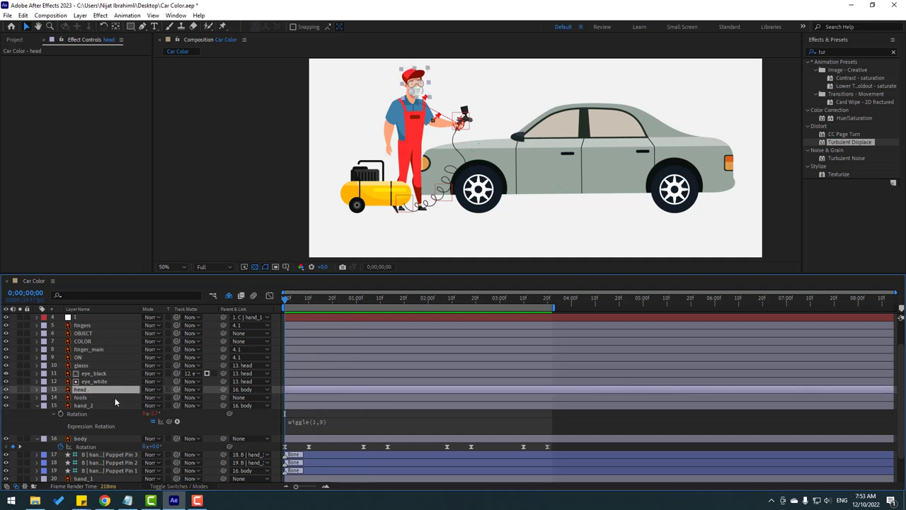
key(r)
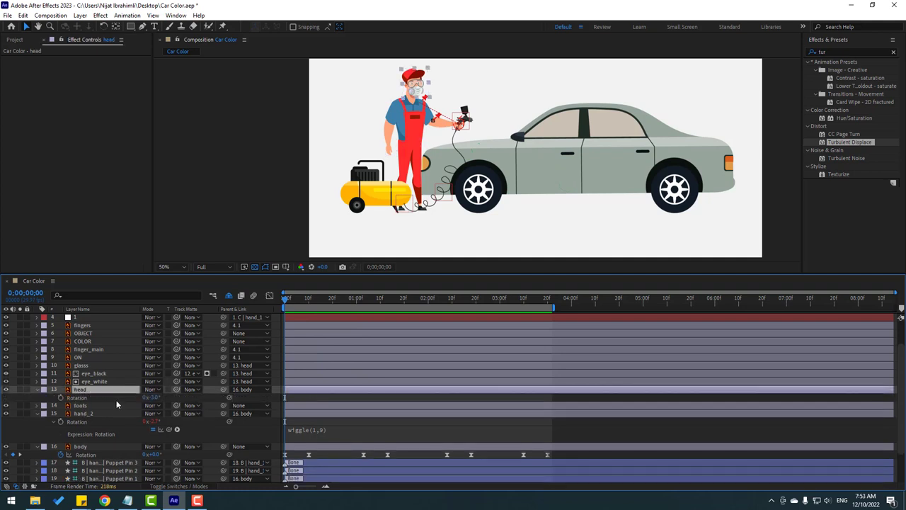
alt+click(60, 398)
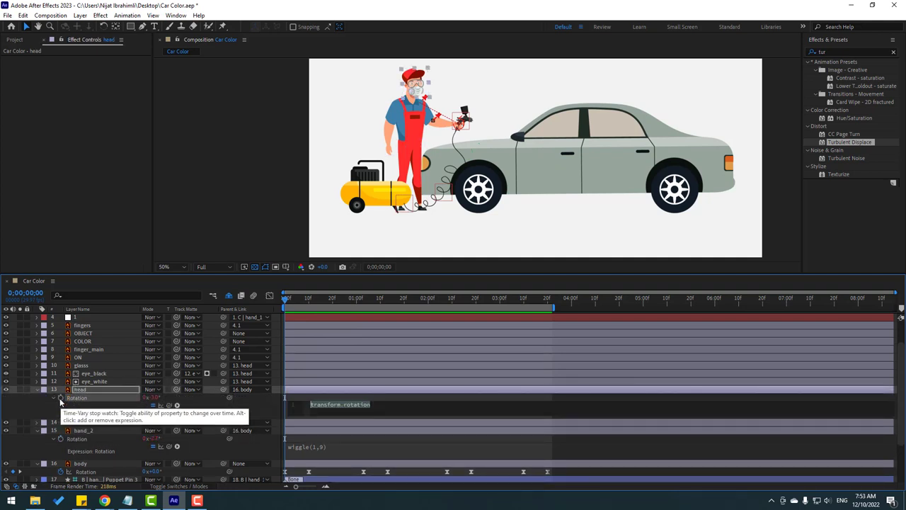
text(wiggle()
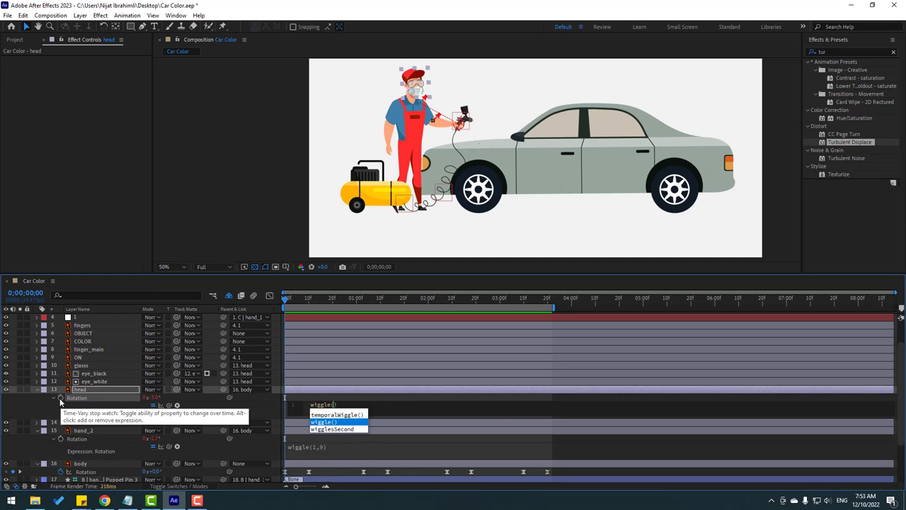
key(Return)
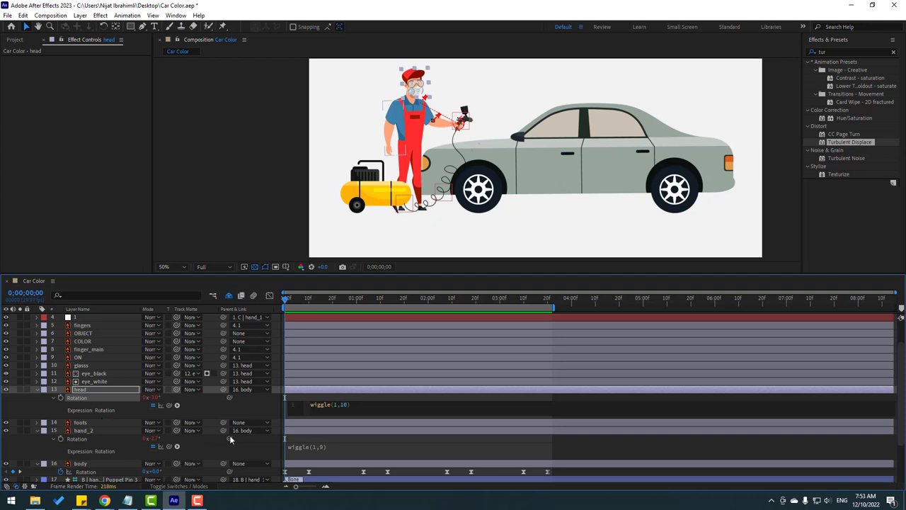
click(313, 398)
key(space)
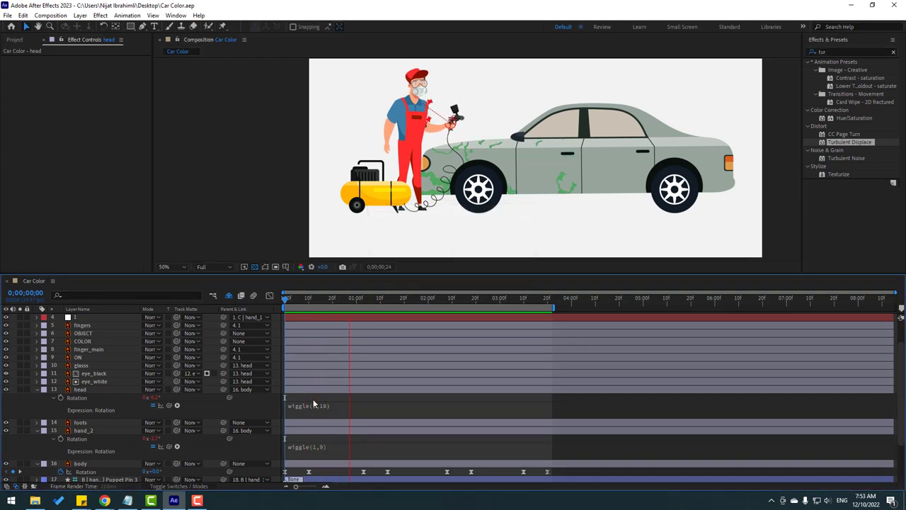
key(space)
key(space)
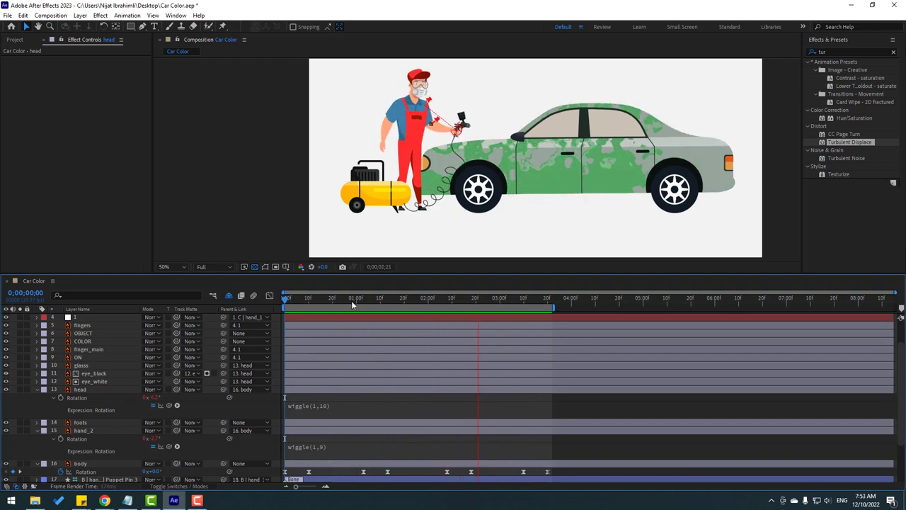
- Collapse the revealed properties of all layers in the Car Color timeline and deselect the layers
click(80, 390)
click(82, 391)
key(ctrl+a)
click(37, 390)
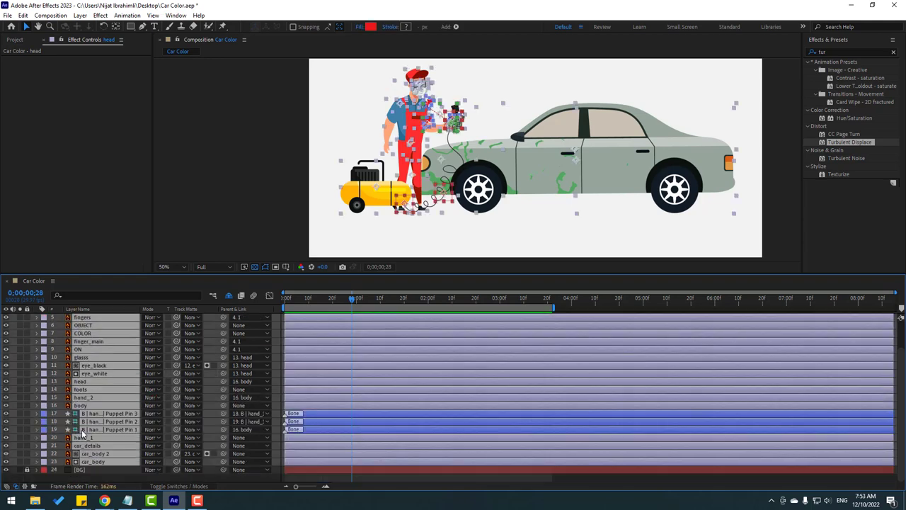
key(grave)
click(235, 437)
key(grave)
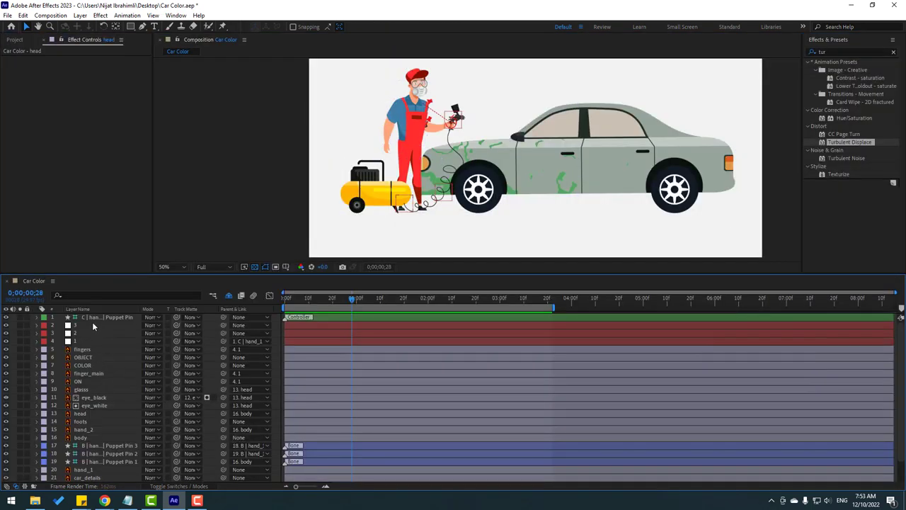
- Reveal the hand controller's Position keyframes and set a first Position keyframe on null layer 2 at 0;00;00;00
click(93, 318)
key(p)
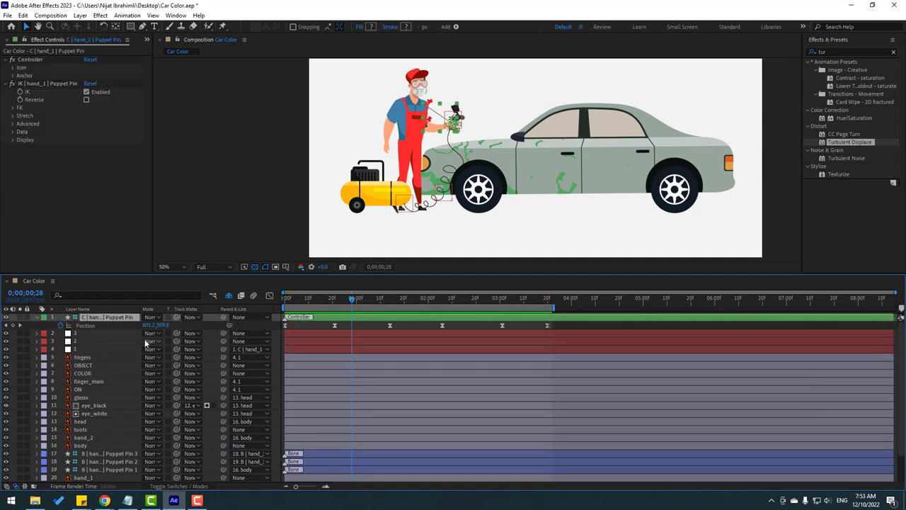
click(80, 342)
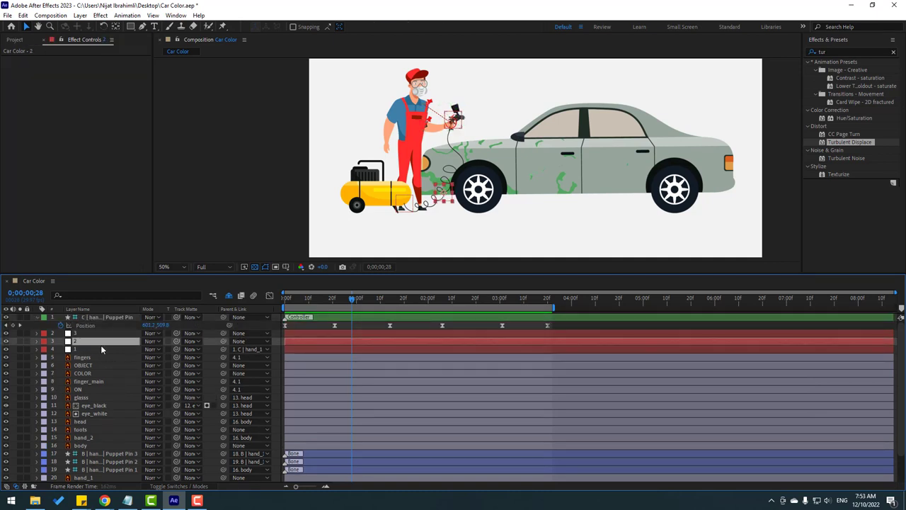
key(p)
drag(352, 299, 275, 301)
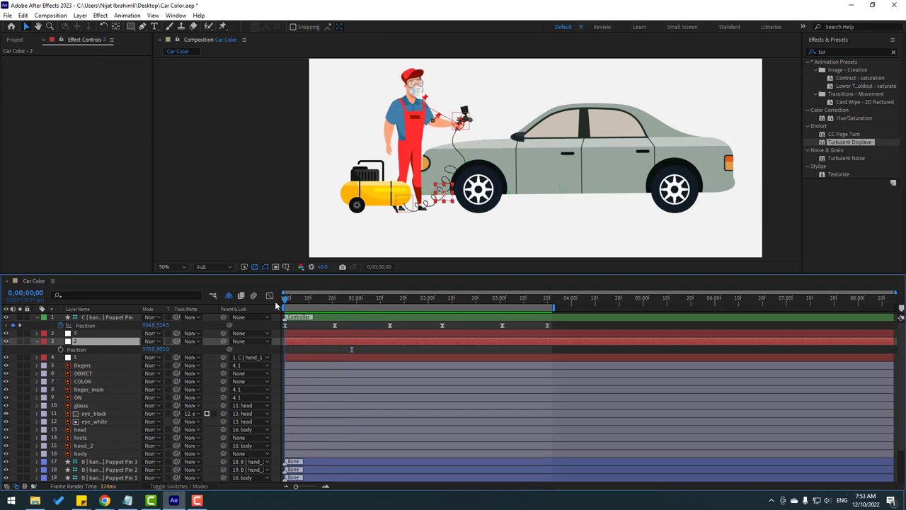
click(60, 349)
scroll(456, 212, up, 2)
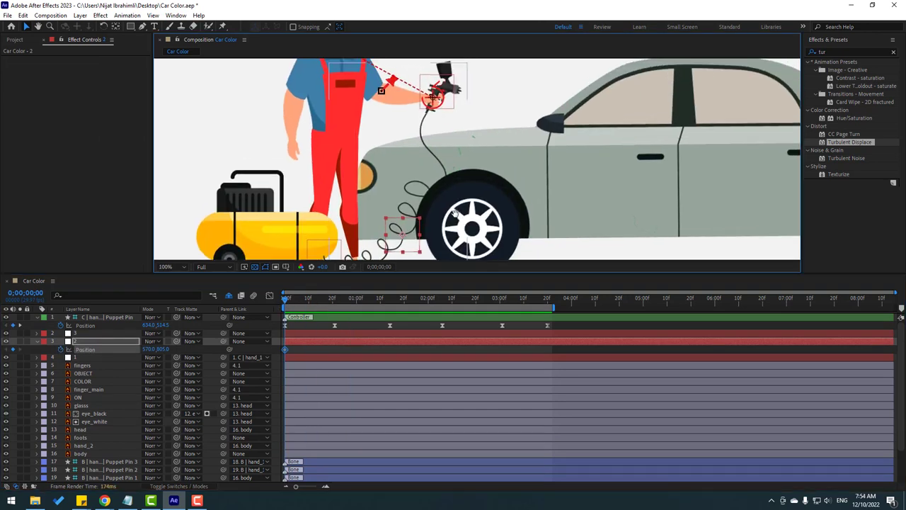
- Move null 2 along with the hose at the controller's second and third keyframes, reaching about 546, 747 at 0;00;01;14, and preview it
drag(412, 275, 412, 358)
drag(287, 383, 336, 388)
drag(412, 276, 399, 269)
mouse_move(320, 388)
mouse_down()
mouse_move(289, 387)
mouse_move(390, 380)
mouse_up()
drag(401, 264, 399, 243)
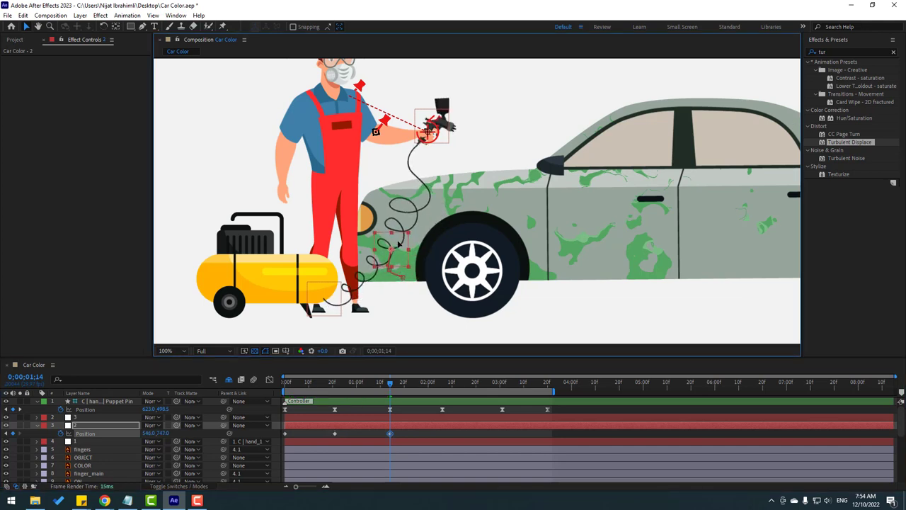
key(Home)
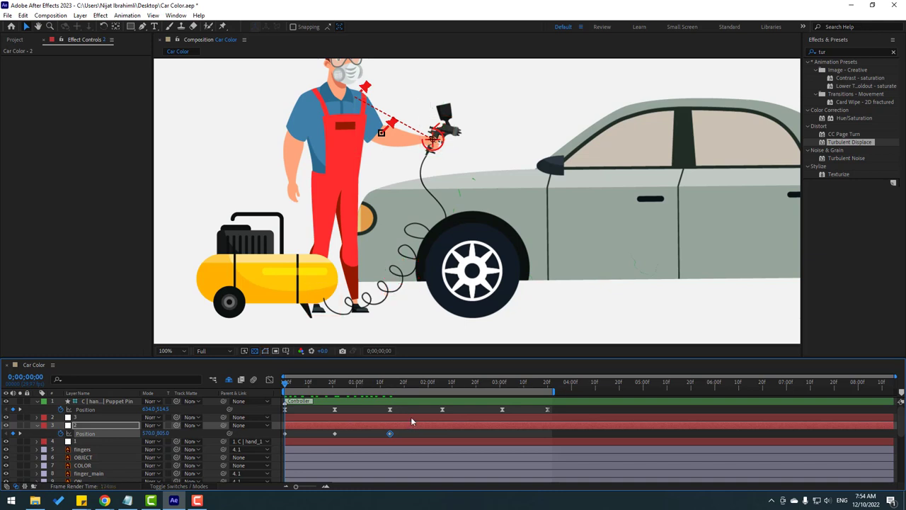
key(space)
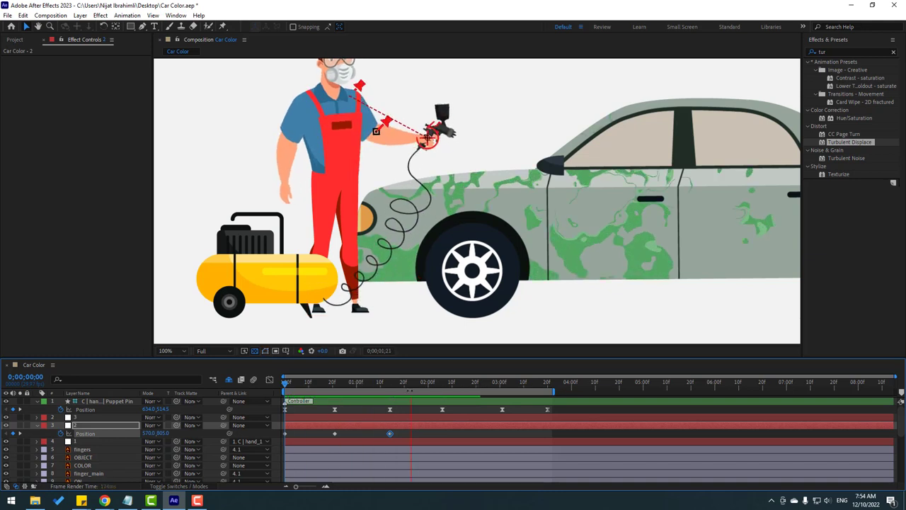
- Keyframe null 2's Position at about 523, 769 at 0;00;02;06, 543, 753 at 0;00;03;01 and 534, 765 at 0;00;03;20
drag(386, 383, 442, 383)
drag(407, 243, 395, 245)
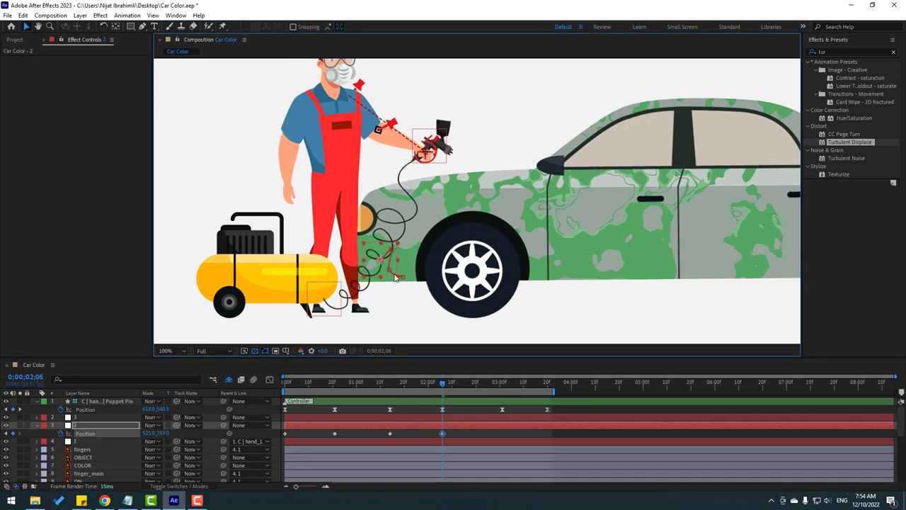
drag(379, 384, 504, 382)
drag(371, 267, 380, 265)
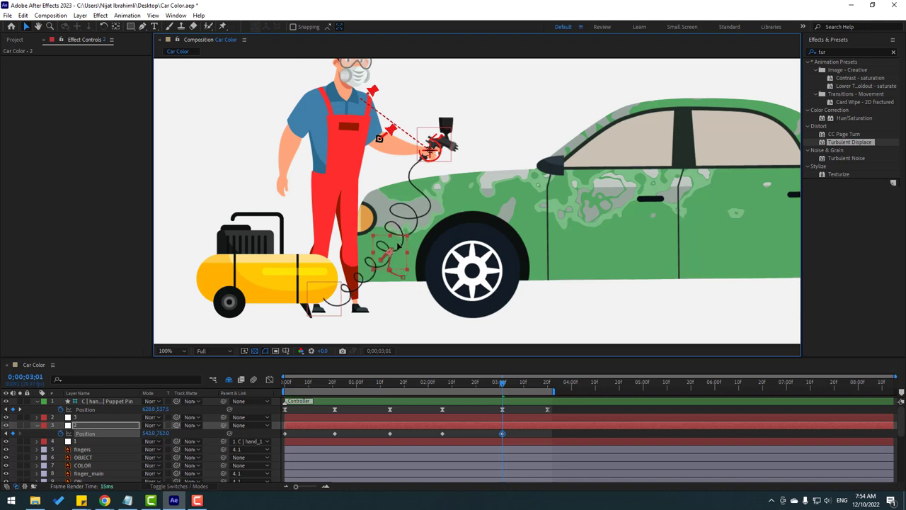
drag(517, 388, 549, 385)
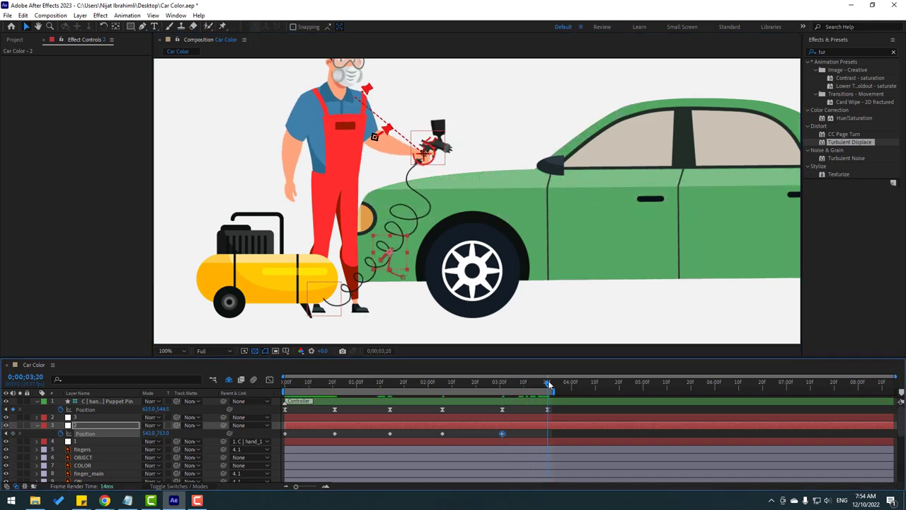
drag(386, 256, 383, 263)
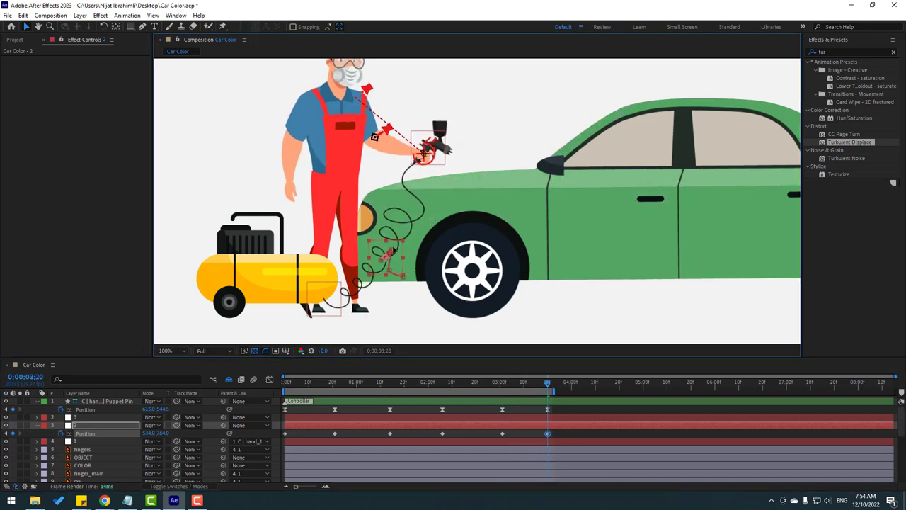
- Apply Easy Ease to all of null 2's Position keyframes and preview the hose movement
drag(550, 429, 289, 440)
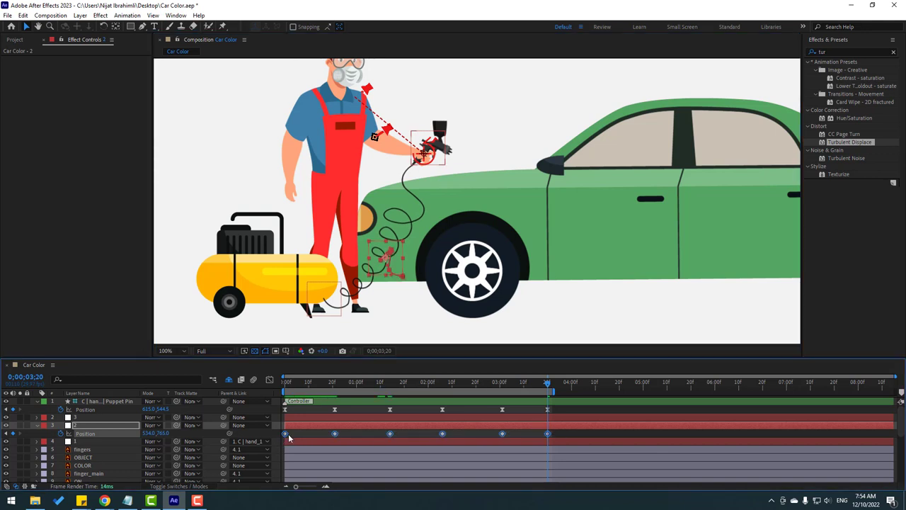
right_click(287, 437)
mouse_move(326, 481)
click(510, 374)
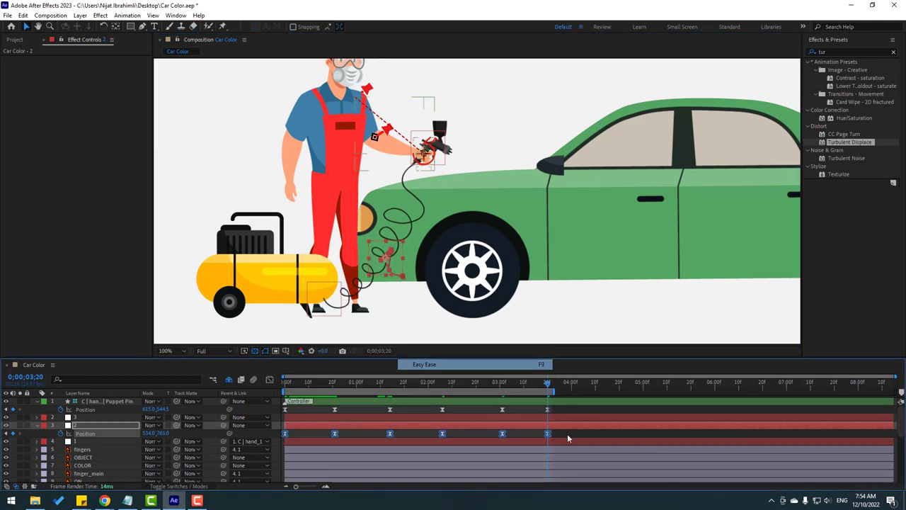
click(569, 432)
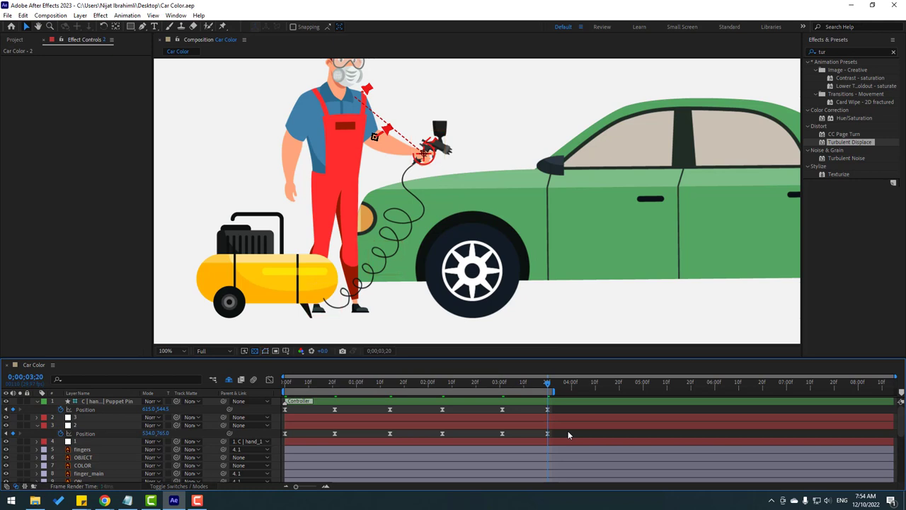
key(space)
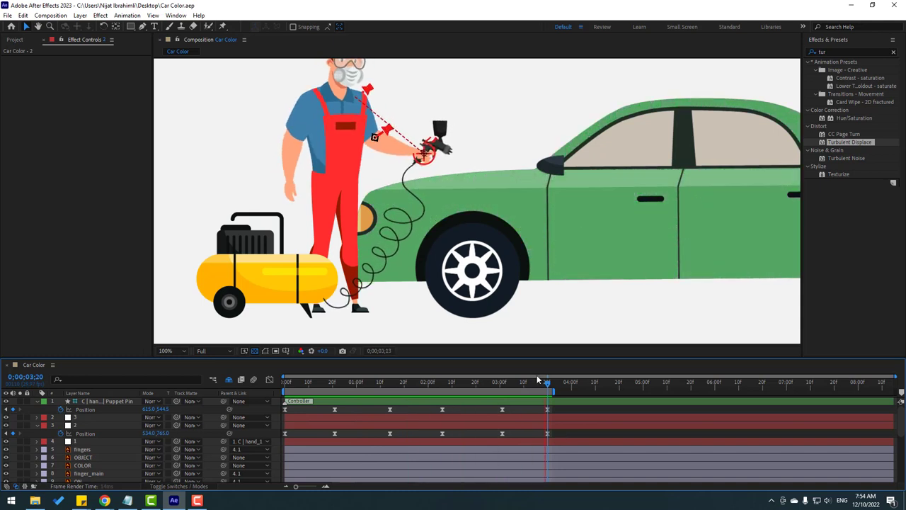
key(space)
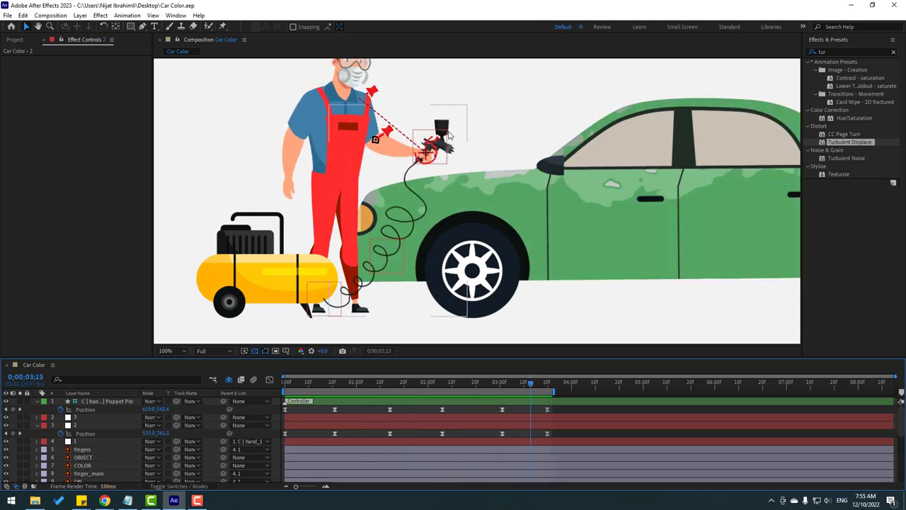
- Collapse the revealed properties of all layers and enlarge the composition view
click(369, 384)
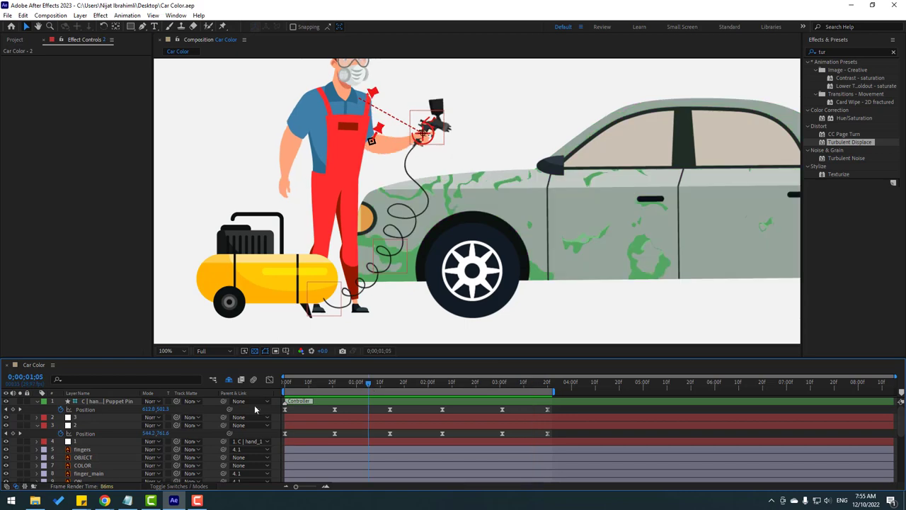
key(ctrl+a)
key(u)
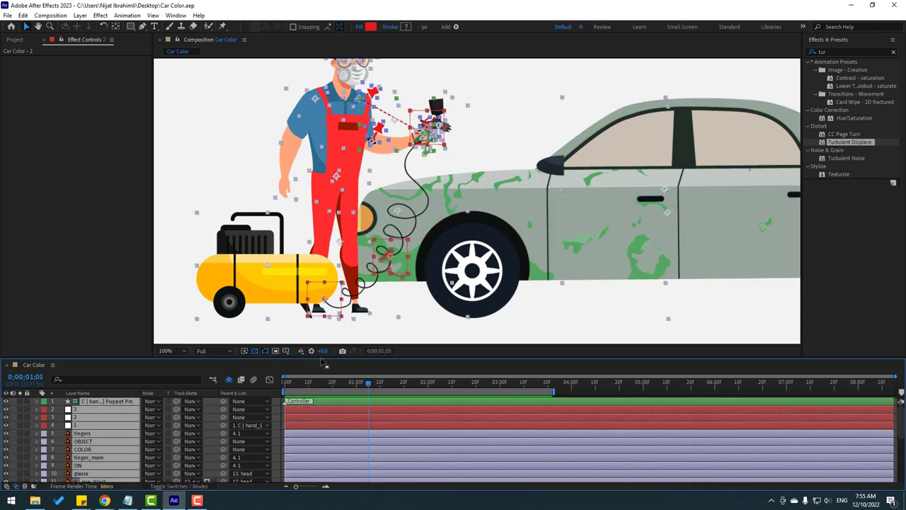
mouse_move(322, 358)
mouse_down()
mouse_move(322, 198)
mouse_move(366, 212)
mouse_move(339, 405)
mouse_up()
click(181, 481)
- At 0;00;00;00, draw a straight line with the Pen tool from the spray gun's nozzle to the car's front window
scroll(470, 146, up, 4)
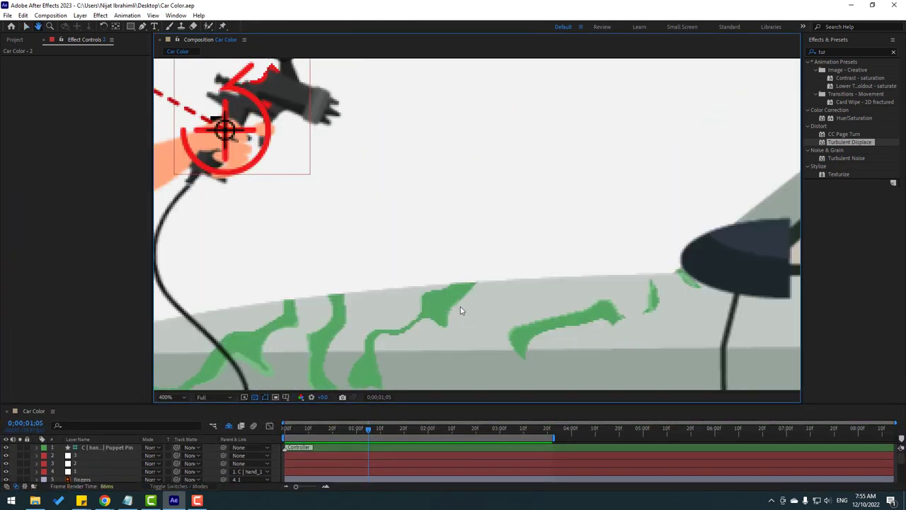
scroll(469, 319, down, 2)
click(142, 27)
scroll(395, 194, up, 2)
scroll(376, 182, down, 1)
scroll(382, 198, up, 1)
scroll(358, 347, down, 2)
drag(368, 429, 281, 430)
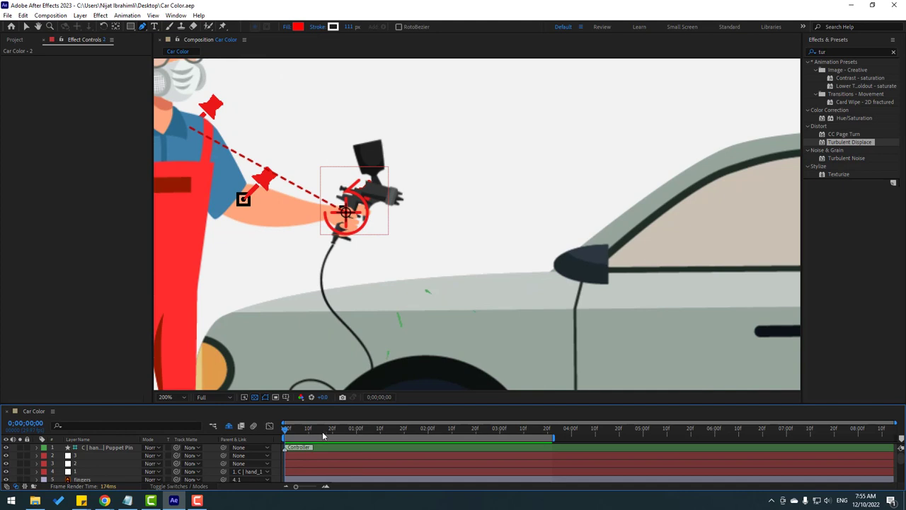
scroll(417, 202, up, 2)
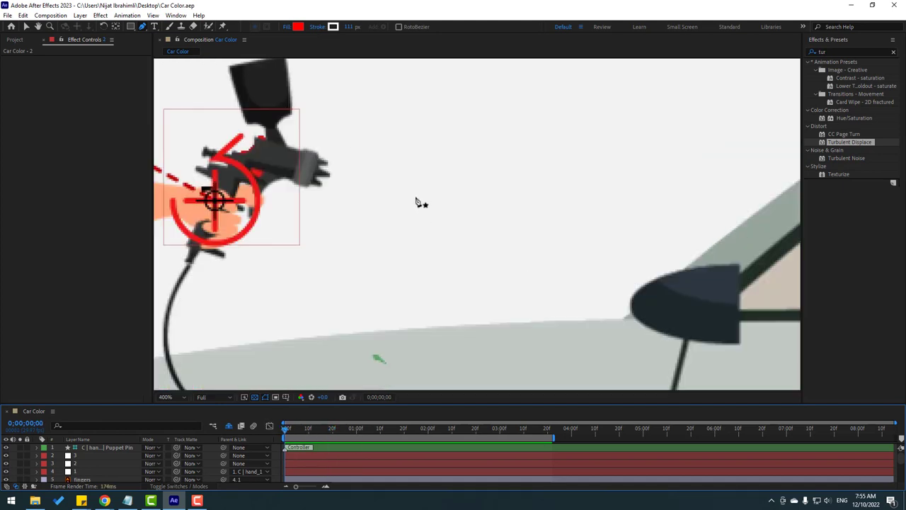
click(328, 164)
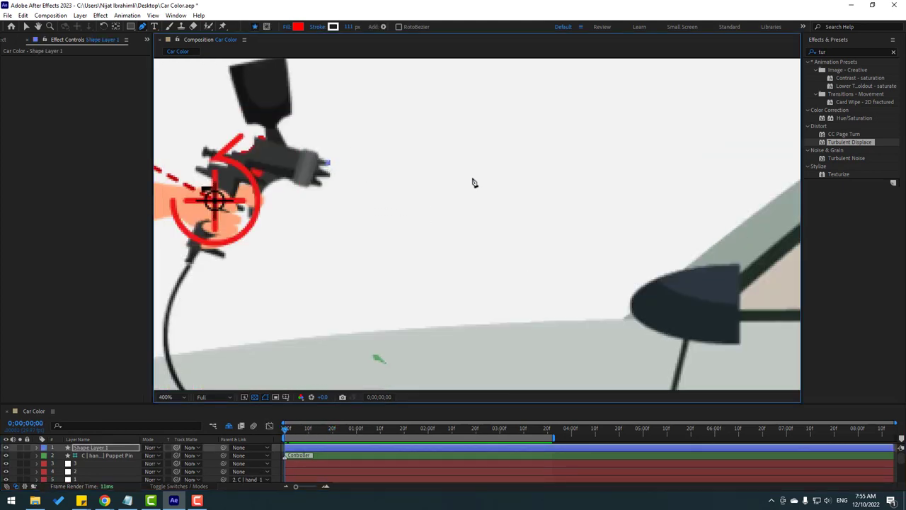
click(706, 211)
scroll(669, 248, down, 2)
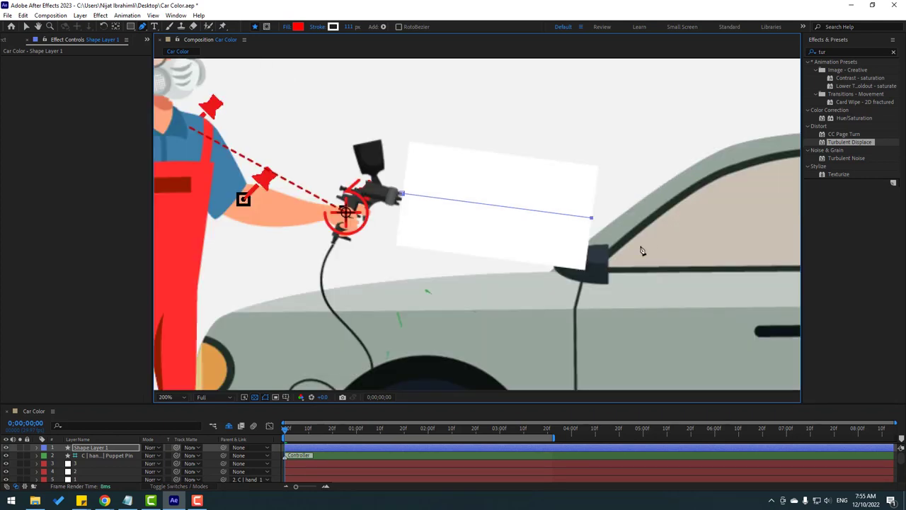
scroll(546, 216, right, 1)
scroll(476, 206, up, 1)
drag(481, 210, 678, 238)
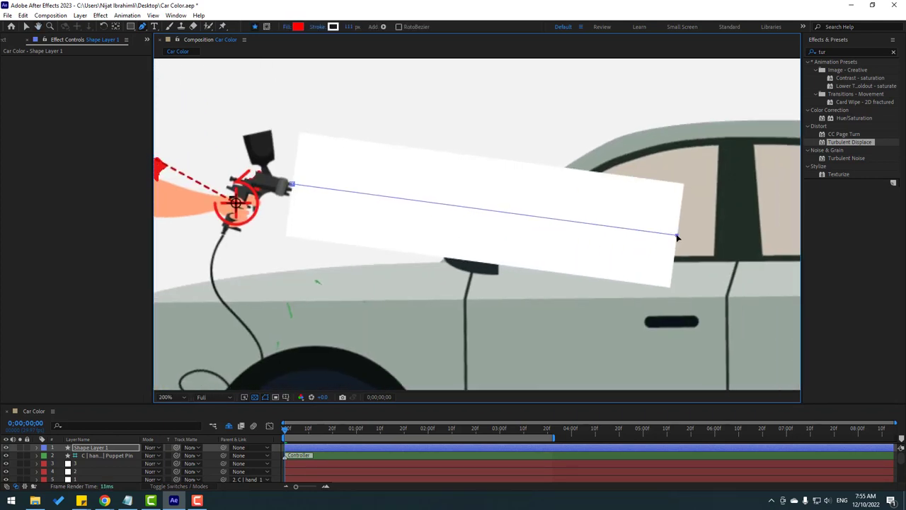
- Reduce the spray line's stroke width to a few pixels
click(348, 28)
text(2)
key(Return)
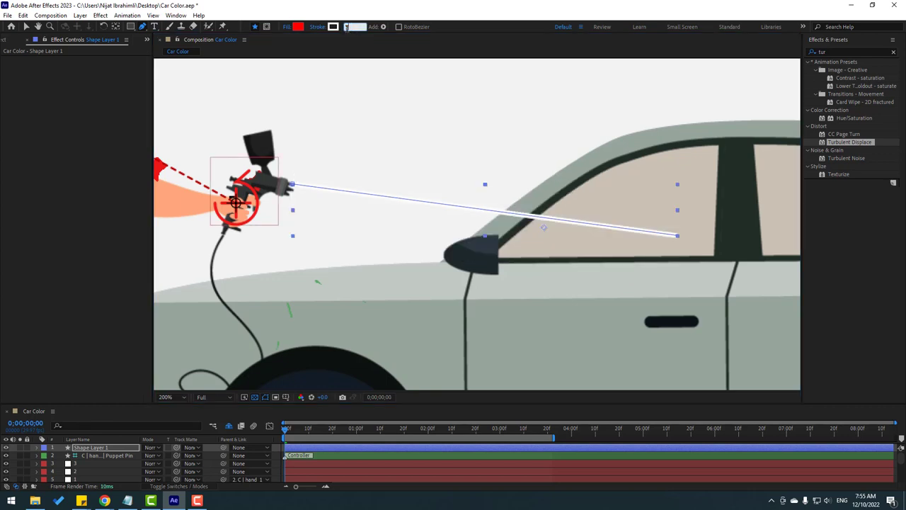
key(Down)
key(Down)
key(Return)
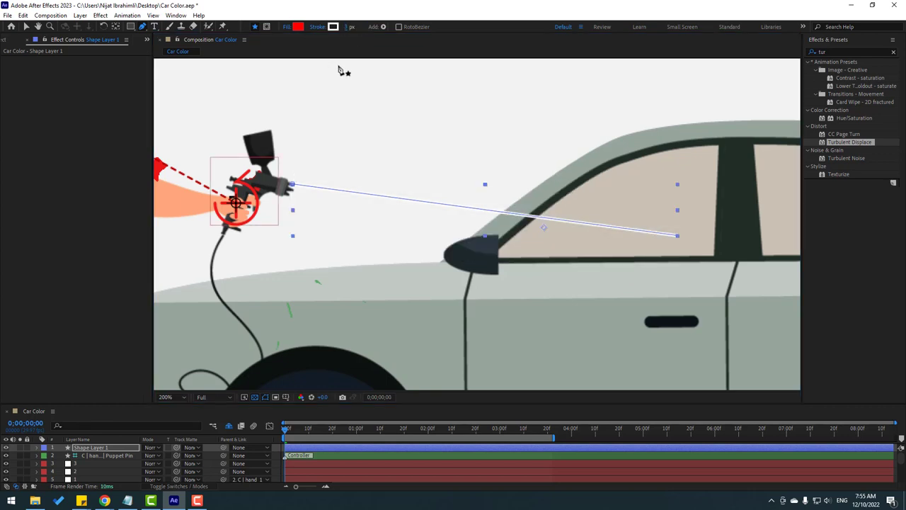
- Set the spray line's fill to None and its stroke color to a bright green, and preview the animation
click(289, 27)
click(405, 225)
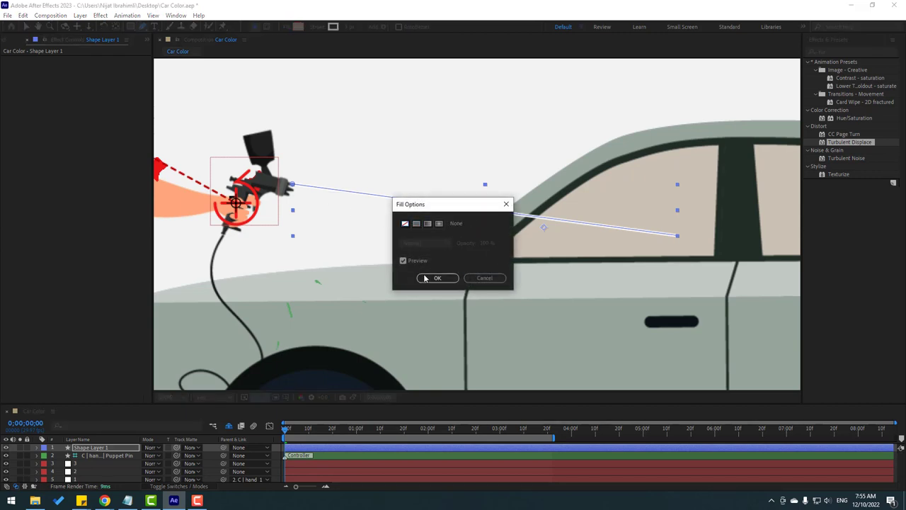
click(432, 277)
click(333, 27)
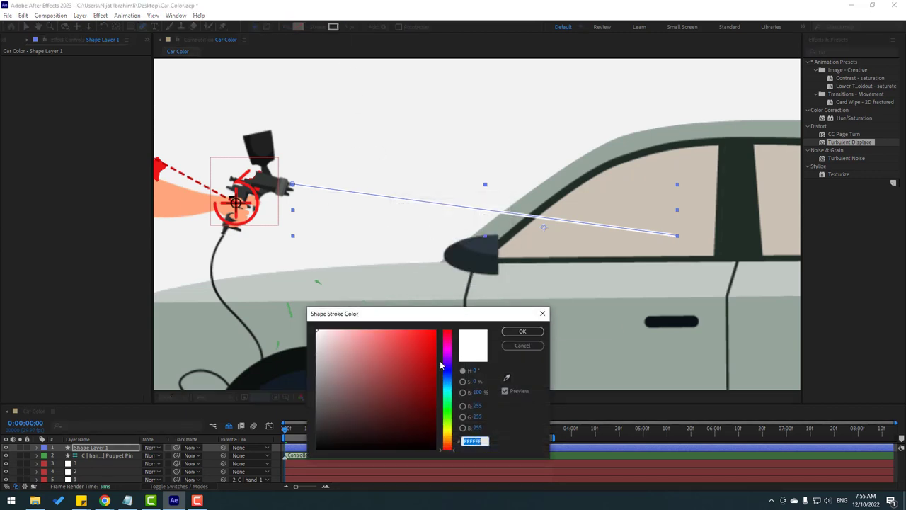
click(449, 389)
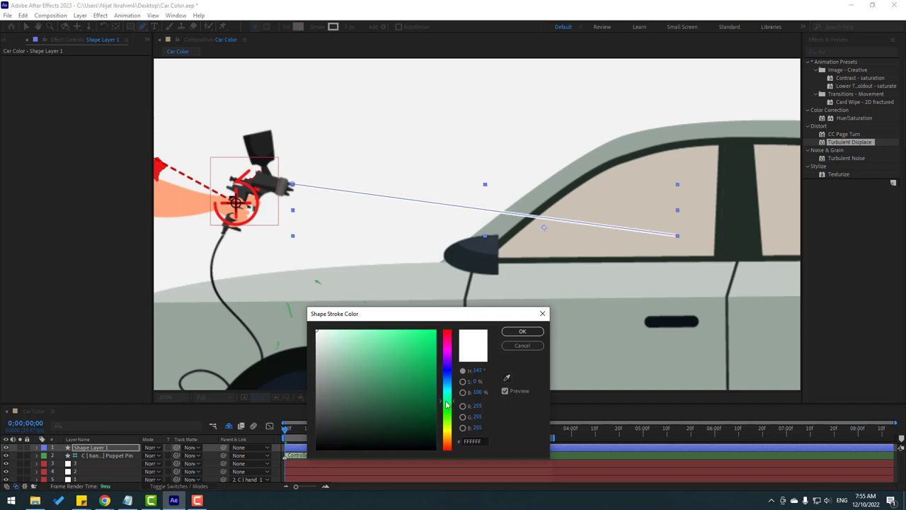
click(406, 350)
click(523, 330)
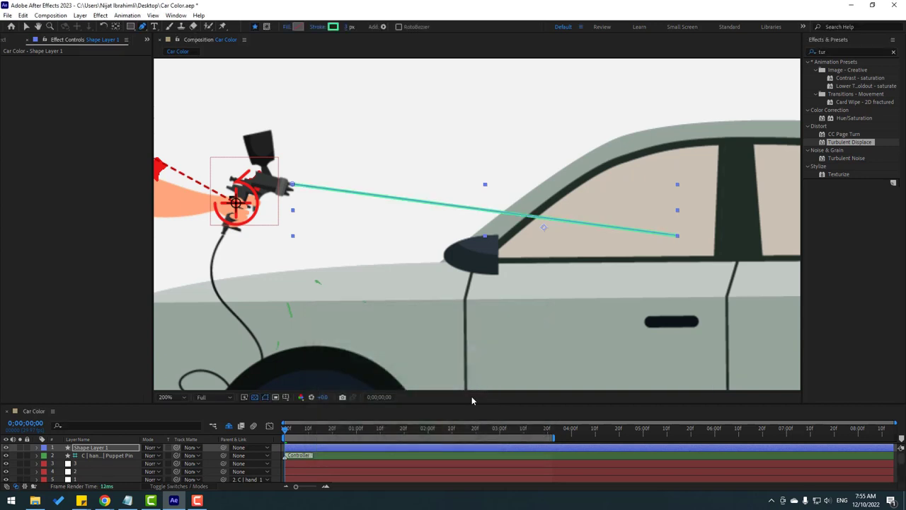
key(space)
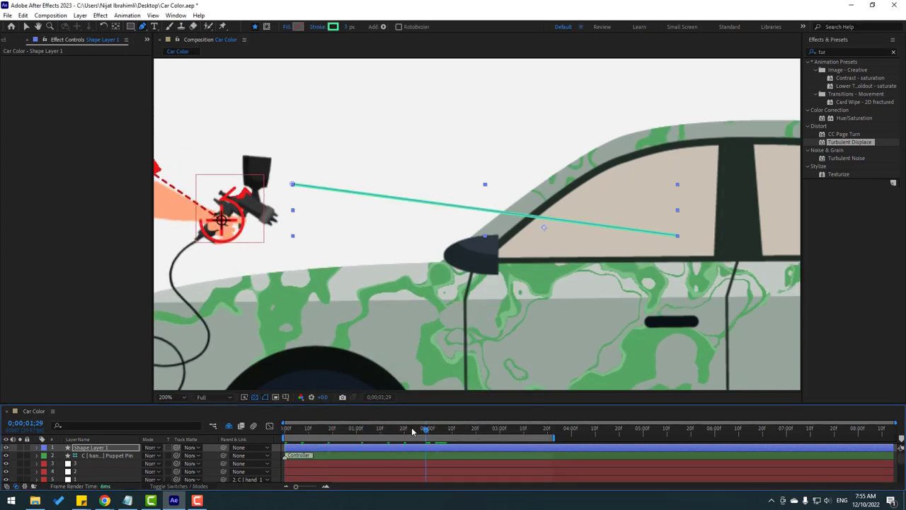
key(space)
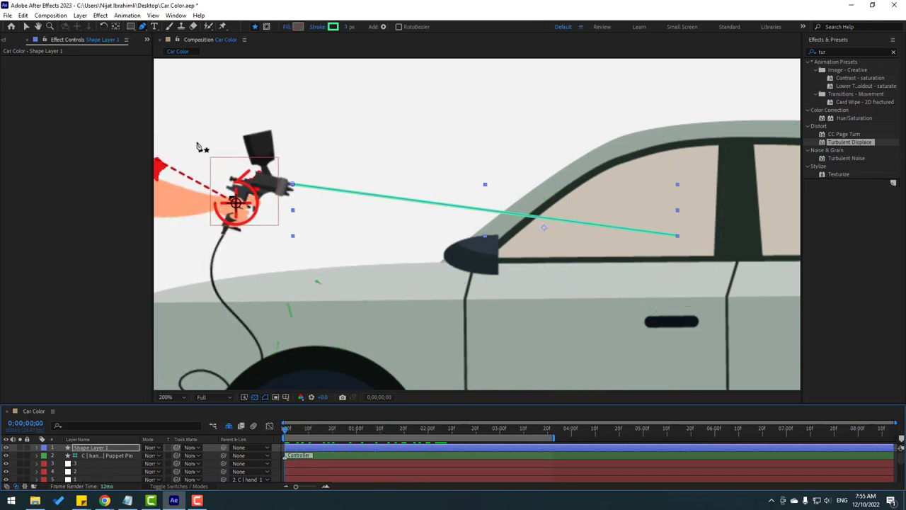
- Add a dash to Stroke 1 of Shape Layer 1 so the spray line is dashed
click(26, 26)
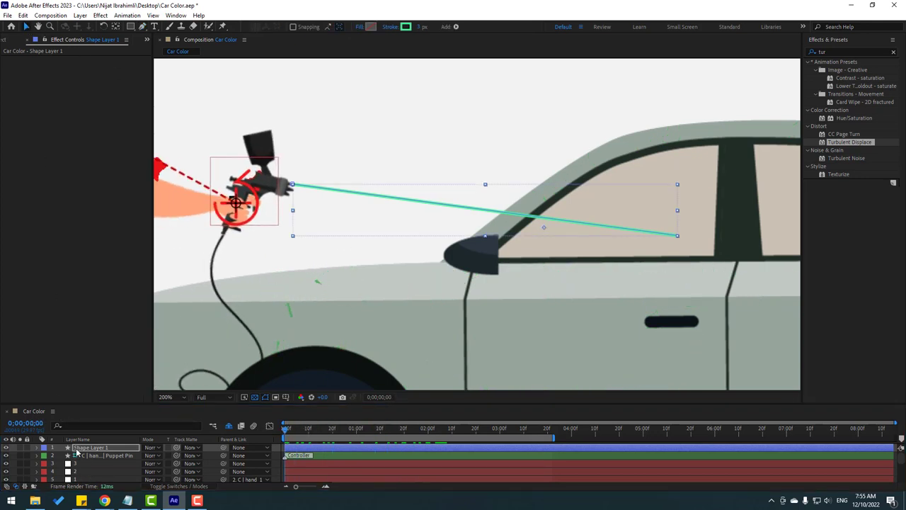
click(37, 448)
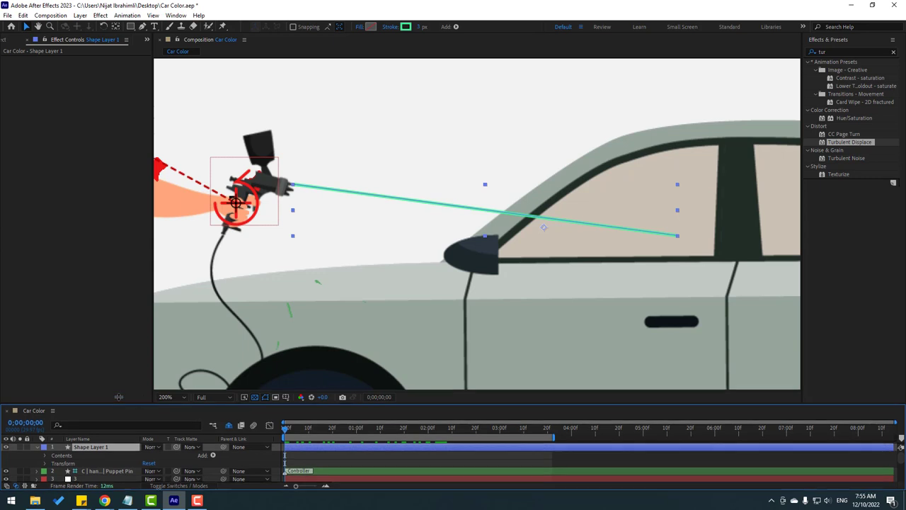
drag(119, 401, 119, 312)
click(46, 364)
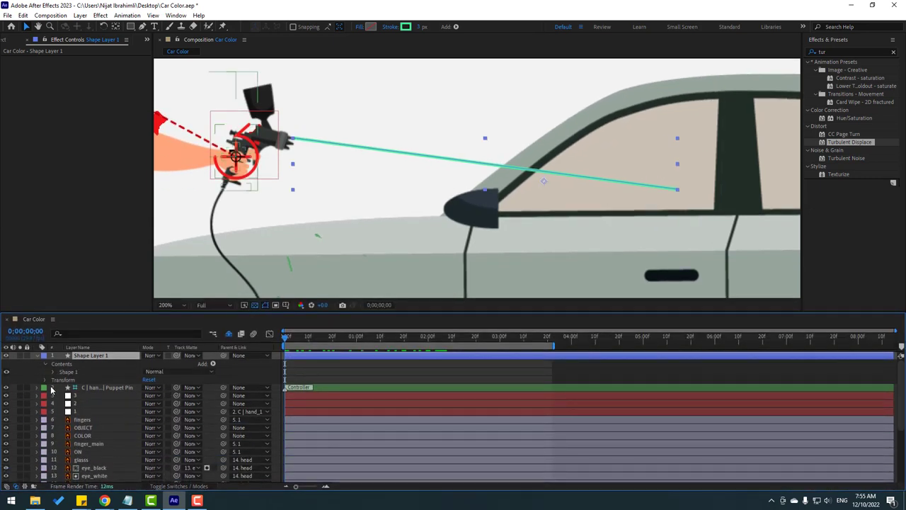
click(53, 372)
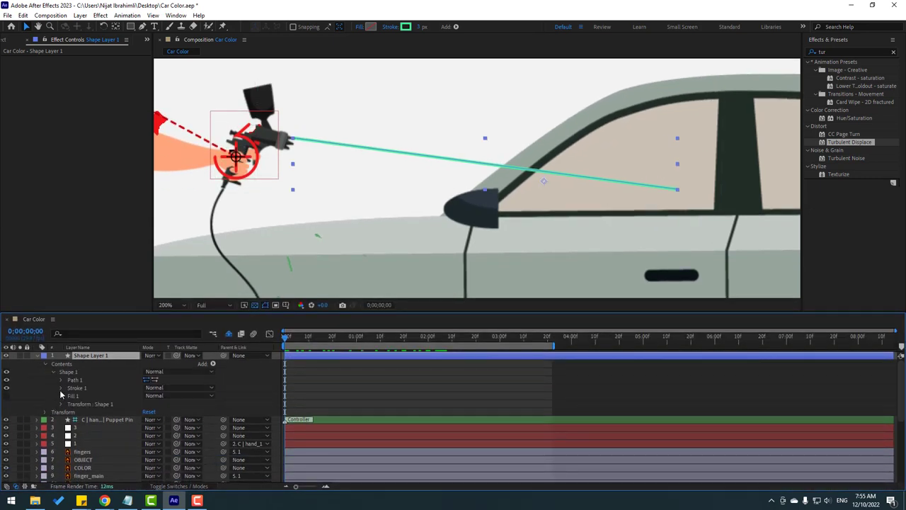
click(61, 388)
scroll(57, 443, down, 1)
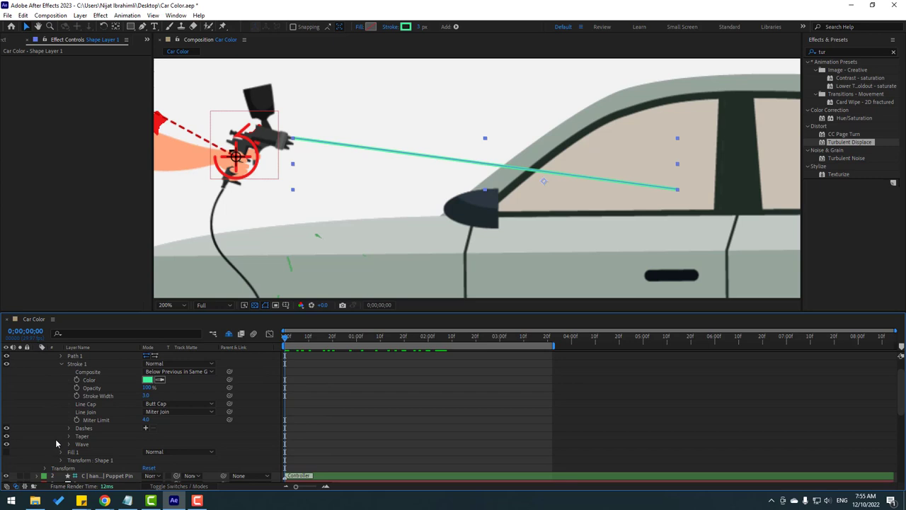
click(146, 429)
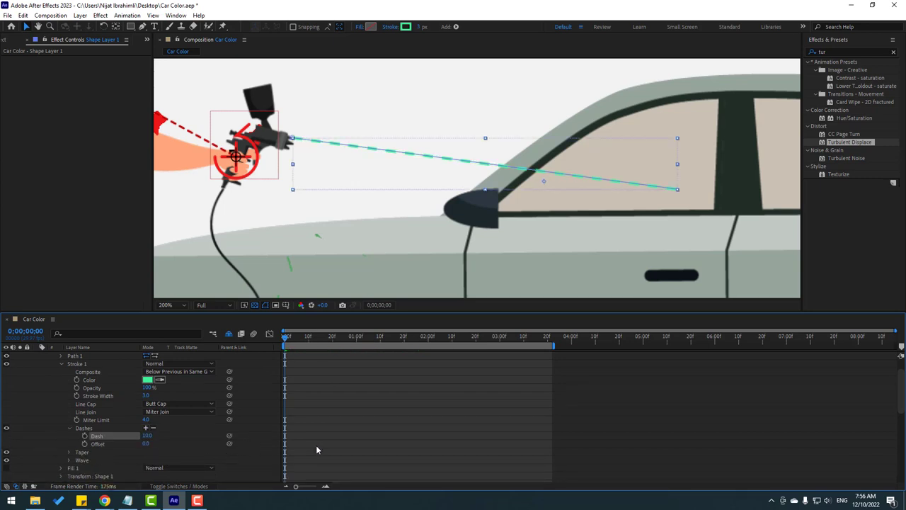
click(363, 429)
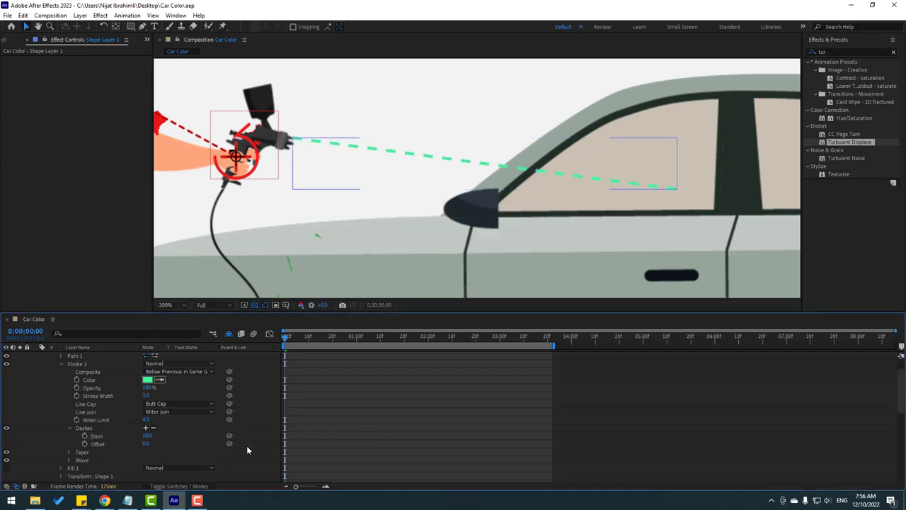
- Parent Shape Layer 1 to null layer 1 and preview the spray line following the gun
scroll(83, 439, up, 3)
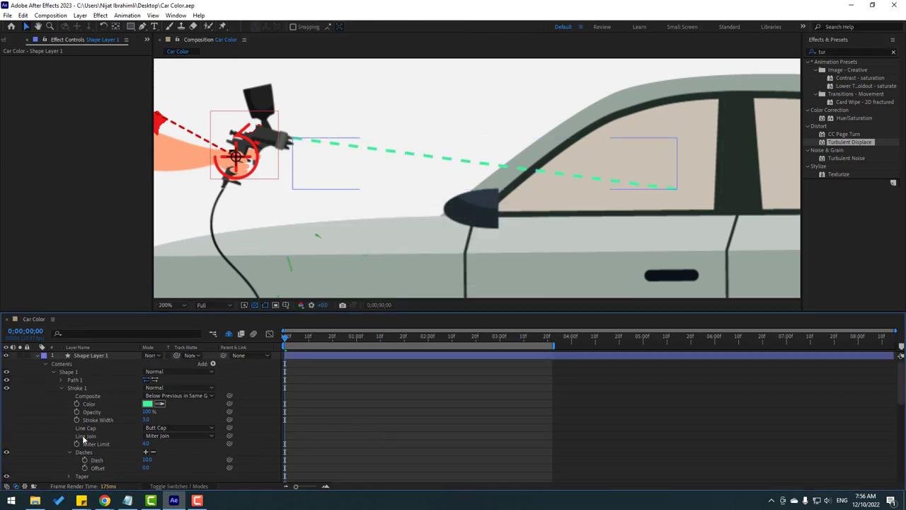
click(85, 355)
drag(165, 312, 168, 186)
drag(118, 281, 78, 418)
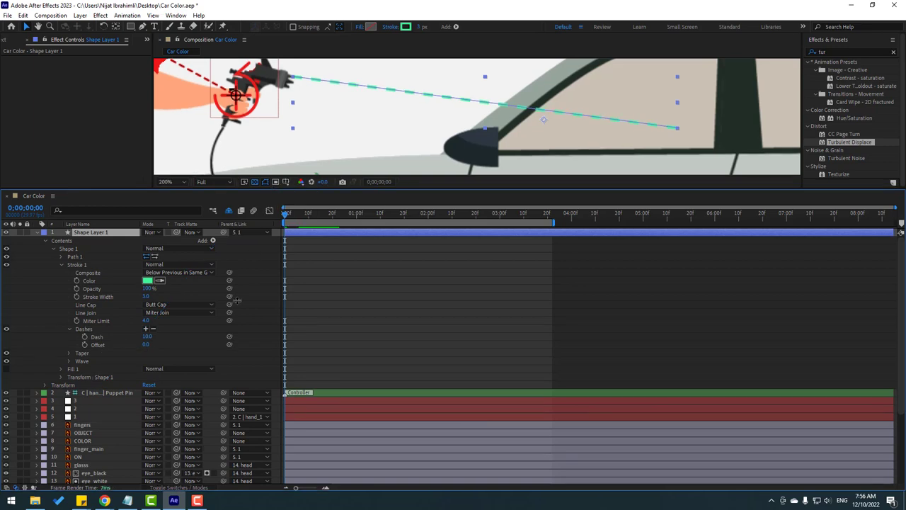
drag(274, 189, 259, 348)
key(space)
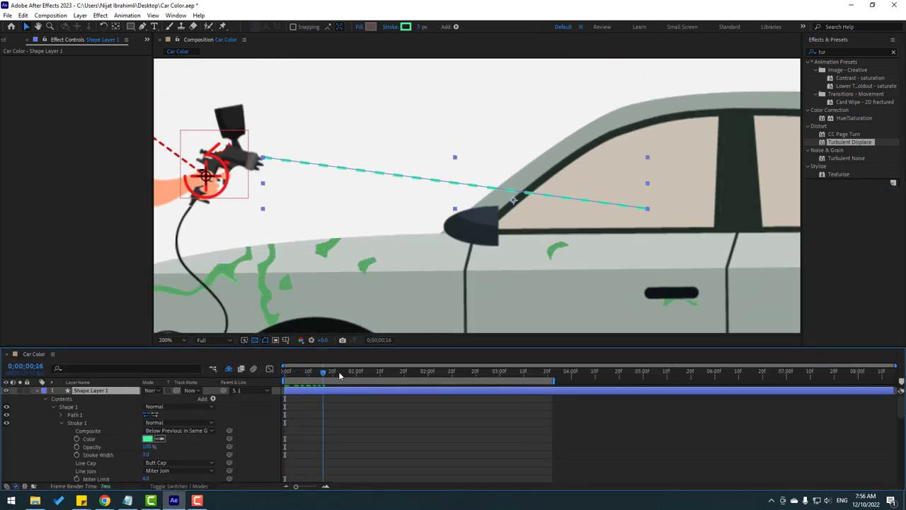
key(space)
- Add the expression time*95 to the Offset of the spray line's dashes and preview the movement
scroll(119, 470, down, 3)
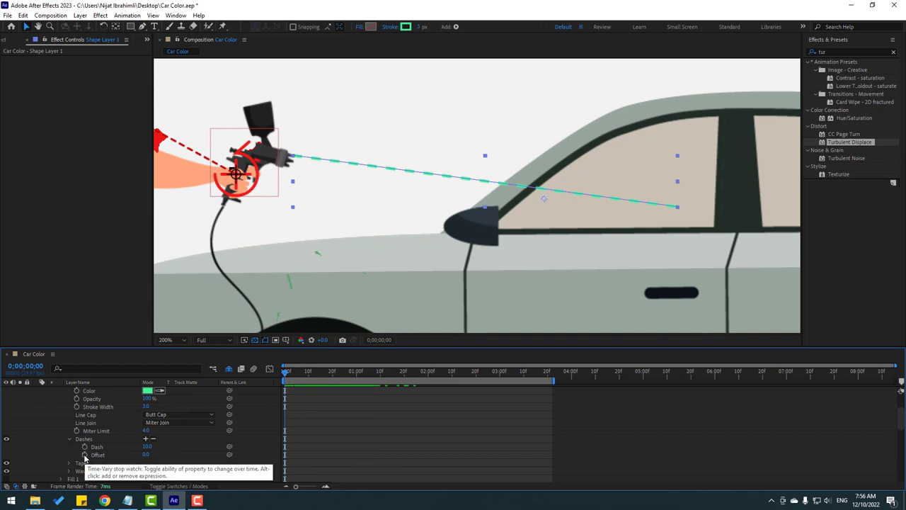
alt+click(84, 455)
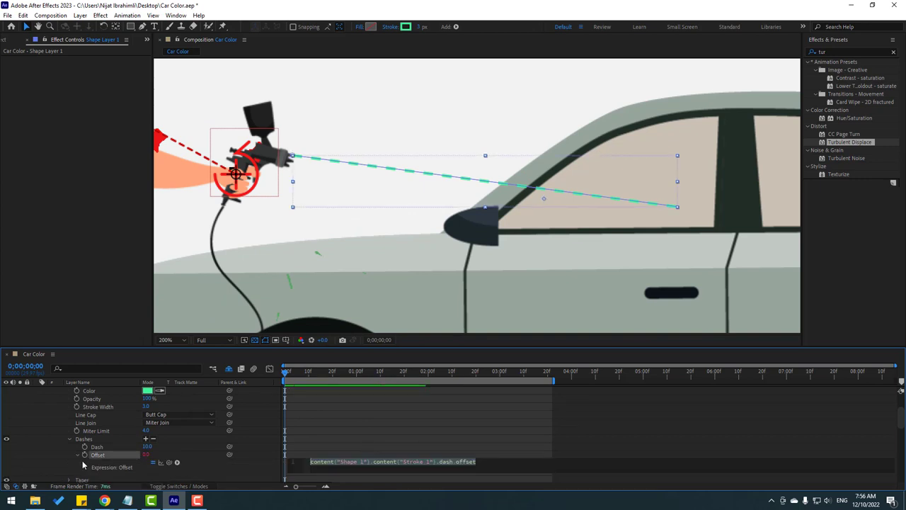
text(time)
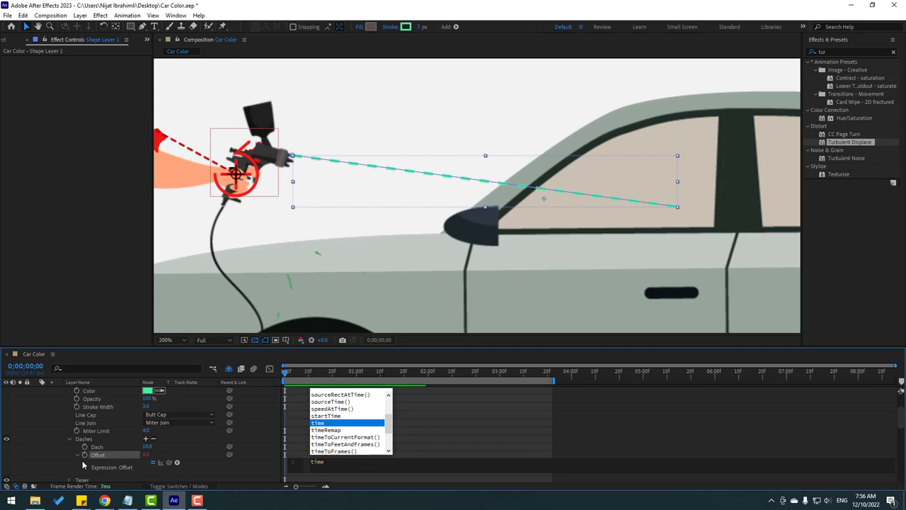
text(*)
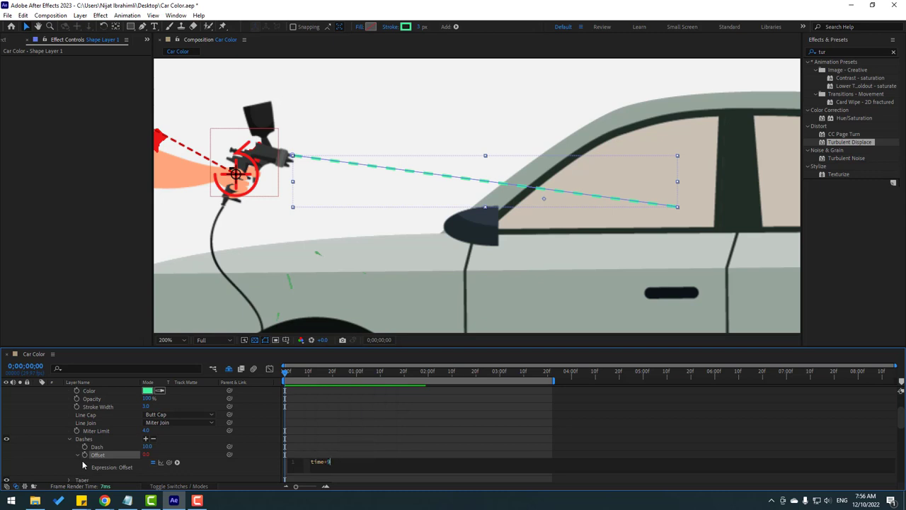
text(95)
click(300, 452)
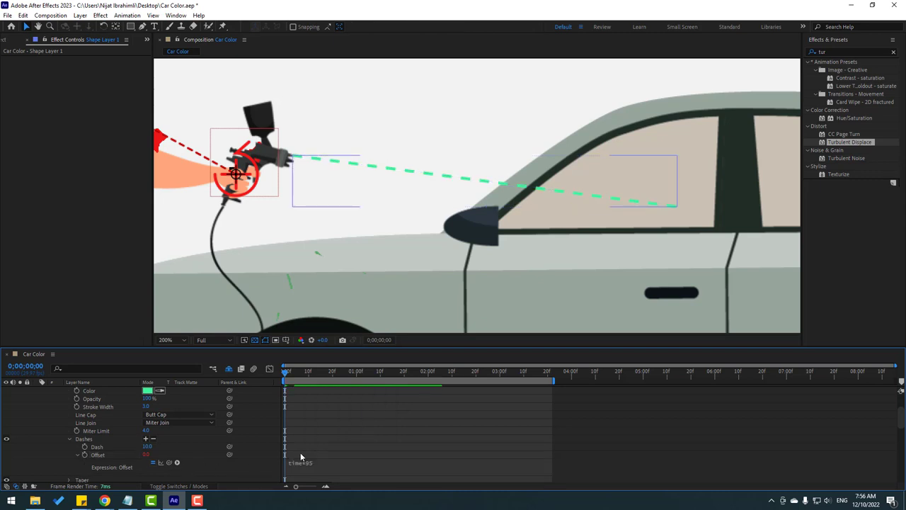
key(space)
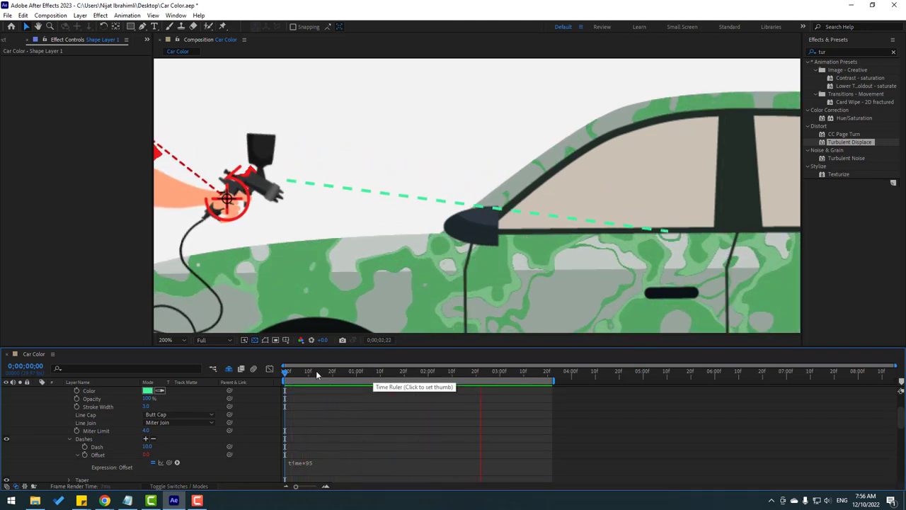
click(316, 375)
- Reverse the dash direction by changing the Offset expression to time*-95 and preview it
click(326, 461)
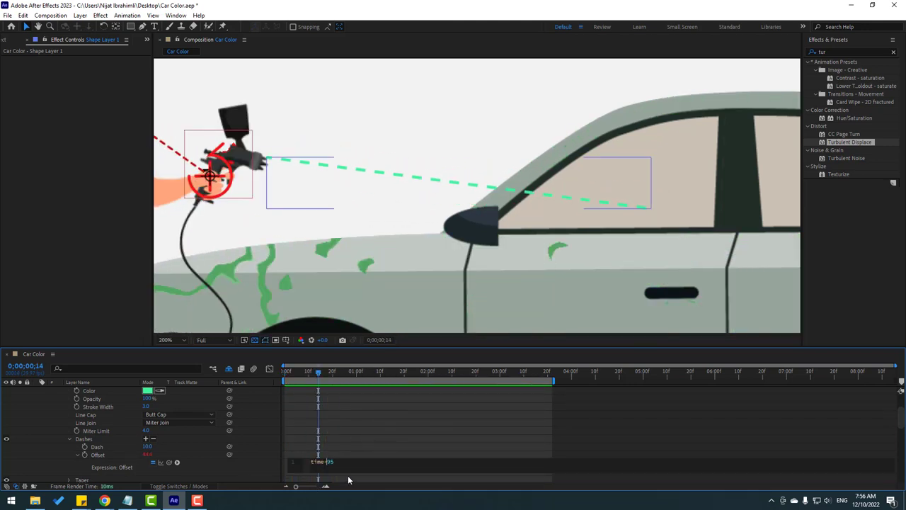
text(-)
click(342, 456)
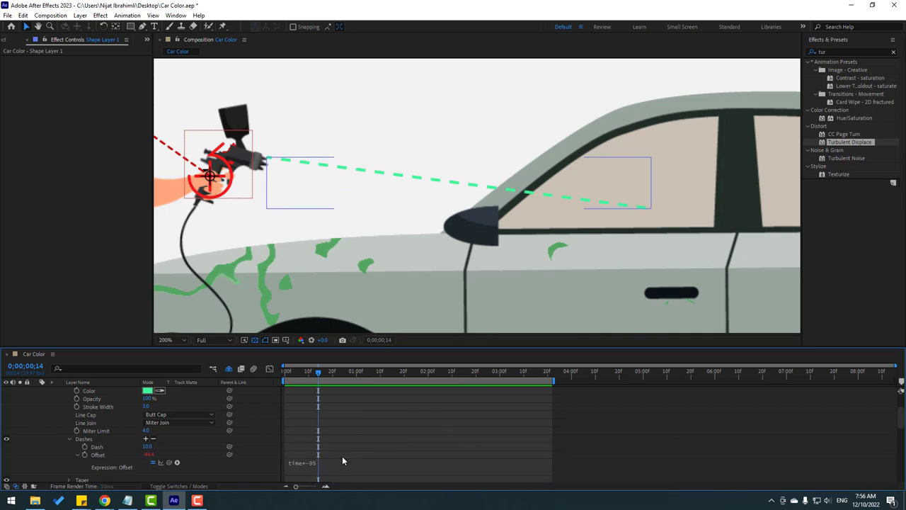
key(space)
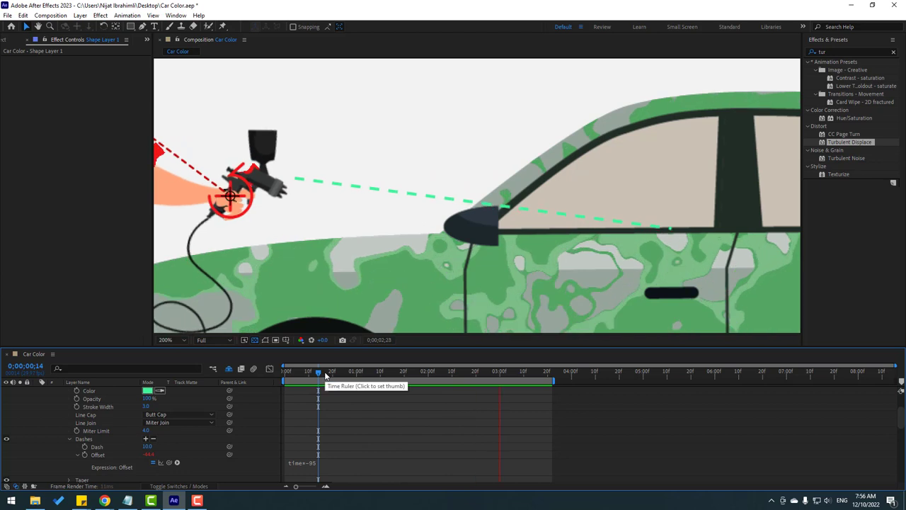
- Try a faster dash flow by changing the Offset expression to time*-500 and preview it
click(317, 461)
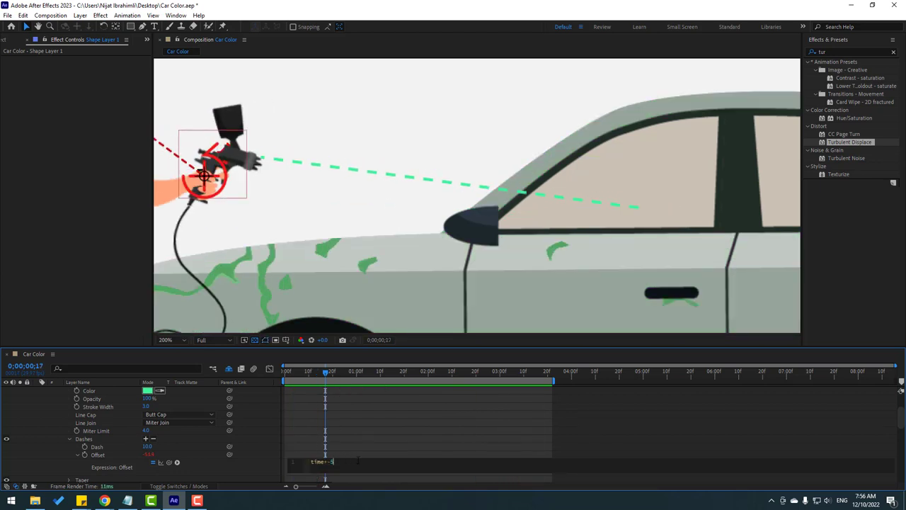
click(352, 456)
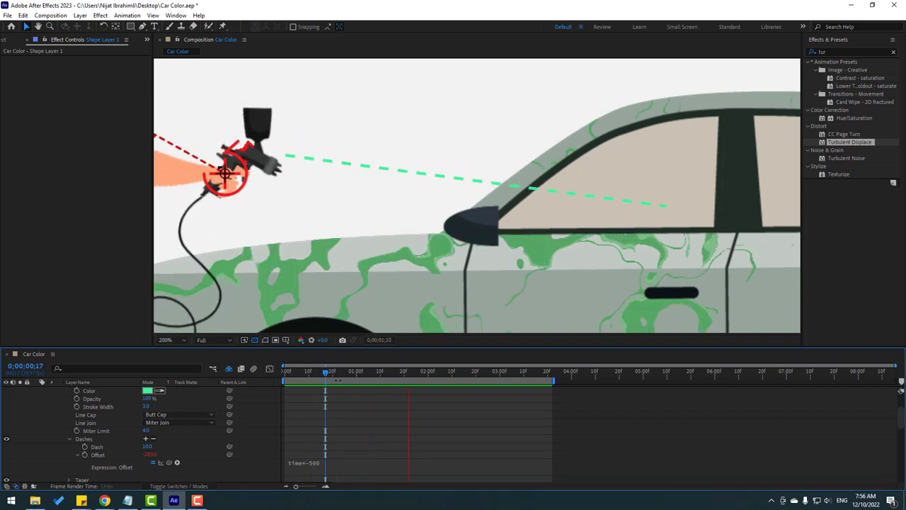
click(323, 373)
- Try the Offset expression time*-2000 for the spray dashes and preview the speed
click(337, 461)
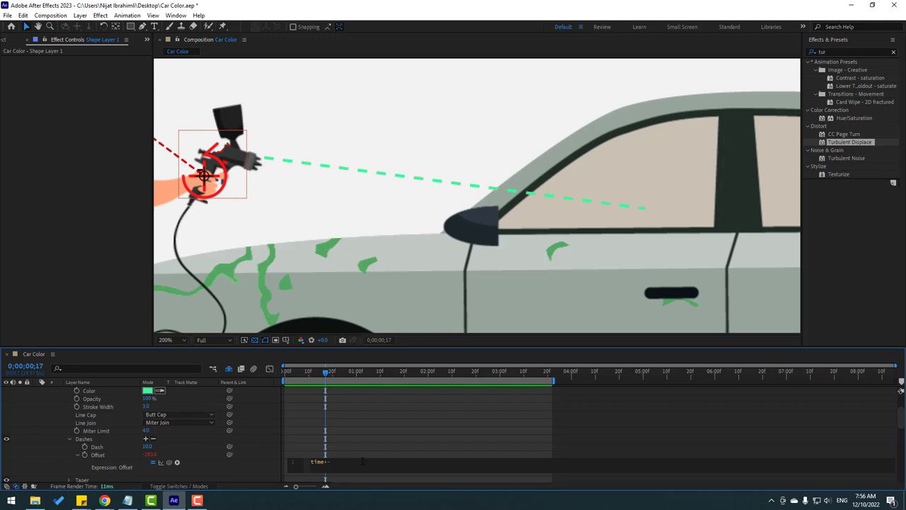
text(2000)
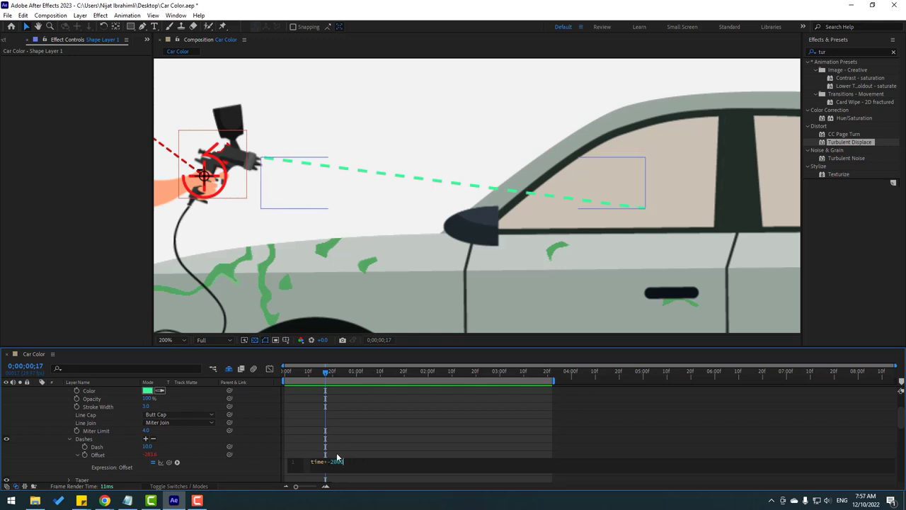
text(2000)
key(KP_Enter)
key(space)
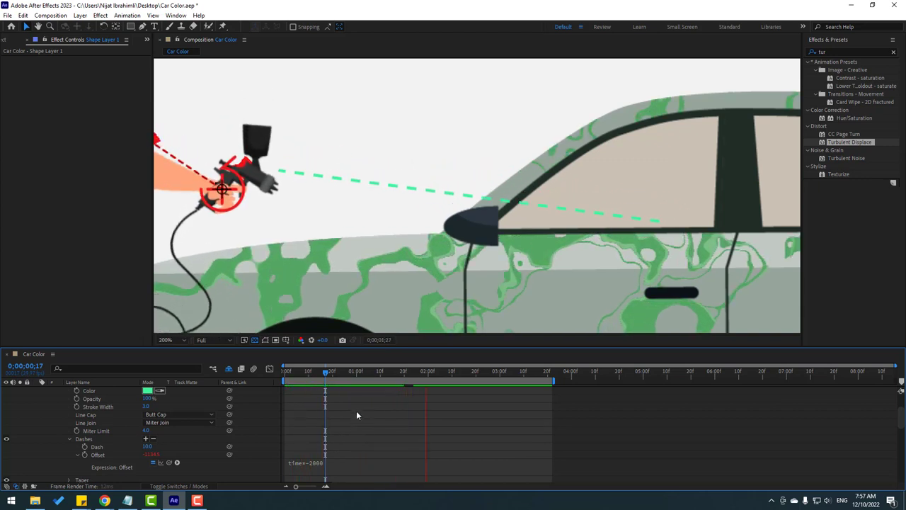
click(335, 377)
- Try the Offset expression time*-8000 for the dashes and preview the flow with the composition view at 100%
click(318, 465)
click(352, 461)
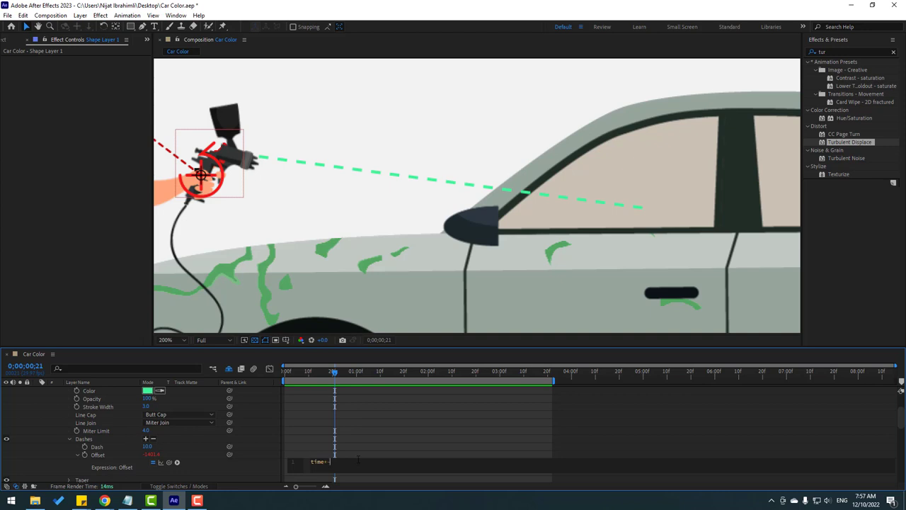
text(8000)
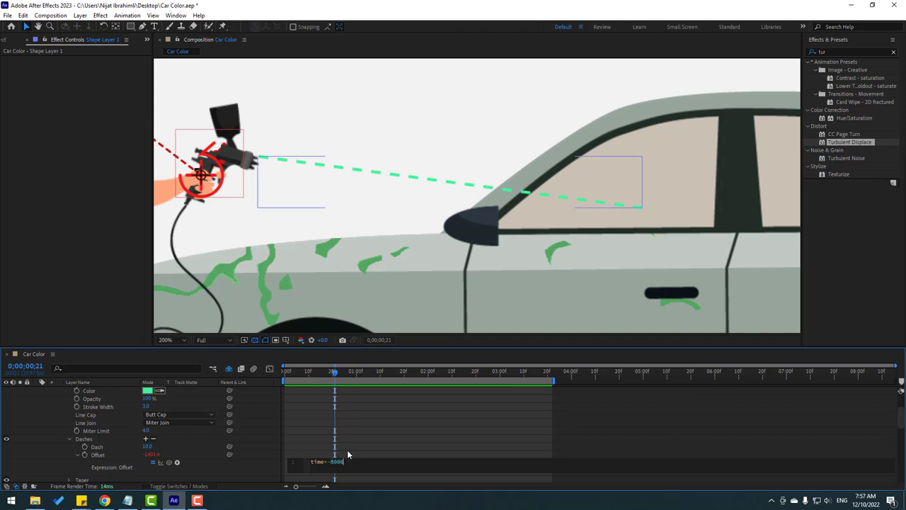
click(348, 450)
key(space)
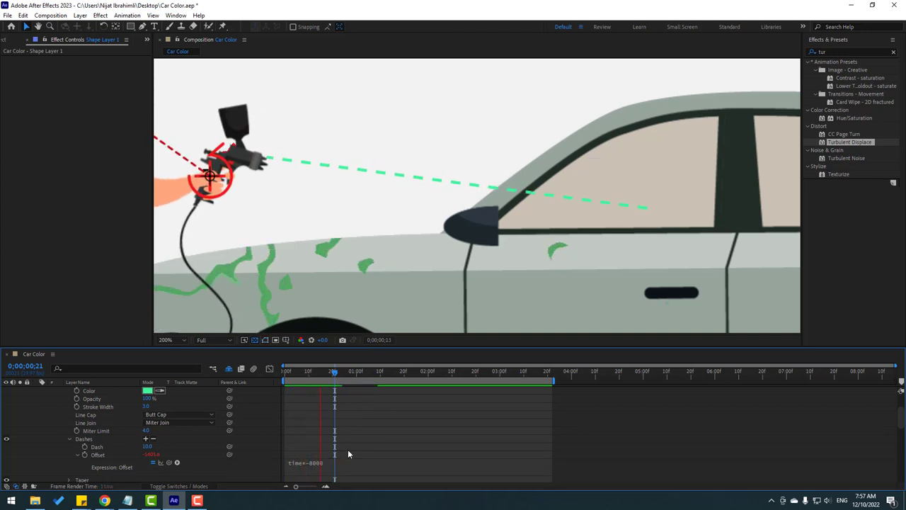
key(comma)
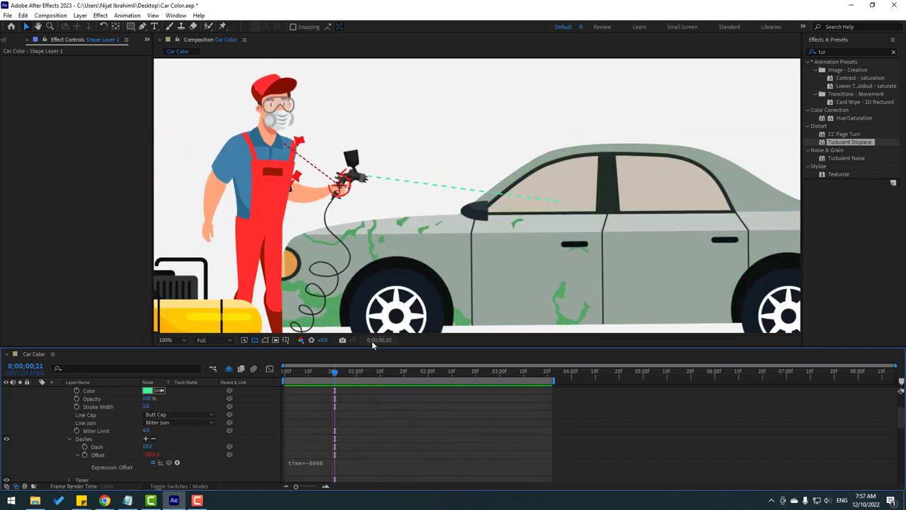
- Change the dashes' Offset expression to time*-10000, preview the spray flow and collapse Shape Layer 1
click(326, 467)
key(BackSpace)
key(BackSpace)
text(1000)
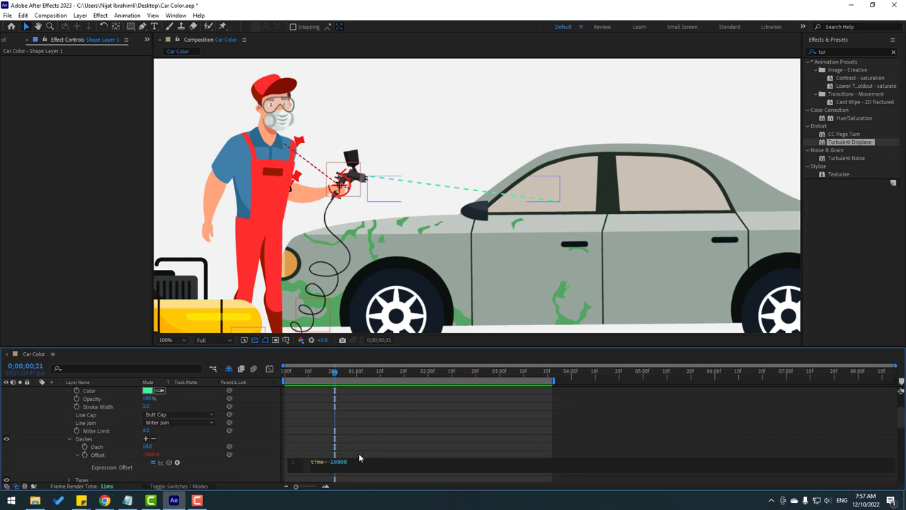
click(359, 452)
key(space)
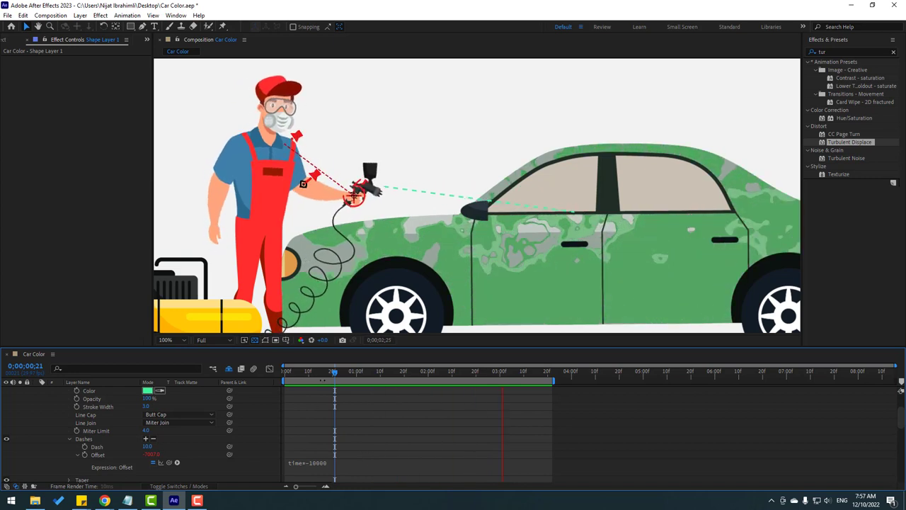
key(space)
scroll(128, 439, up, 3)
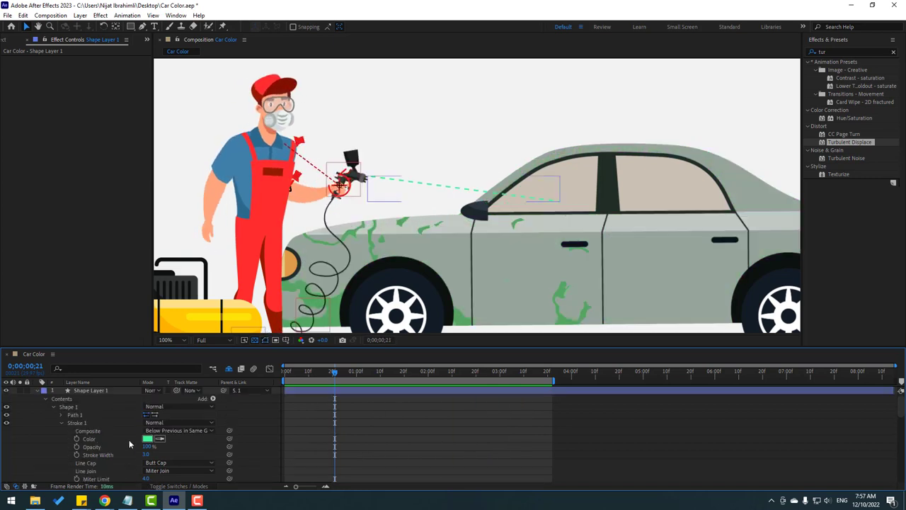
click(36, 391)
key(space)
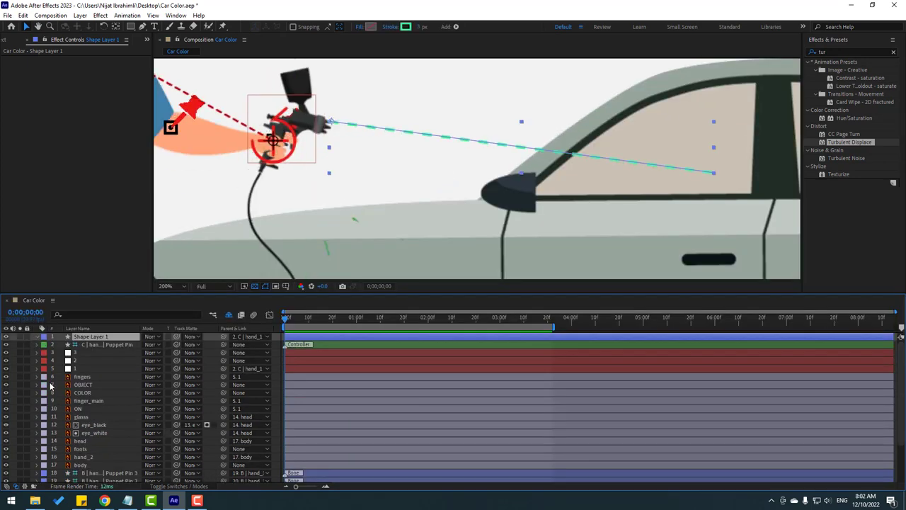
- Reveal the Path property of Shape Layer 1's Path 1 and set its first keyframe at 0;00;00;00
click(34, 338)
click(61, 362)
click(61, 362)
click(81, 362)
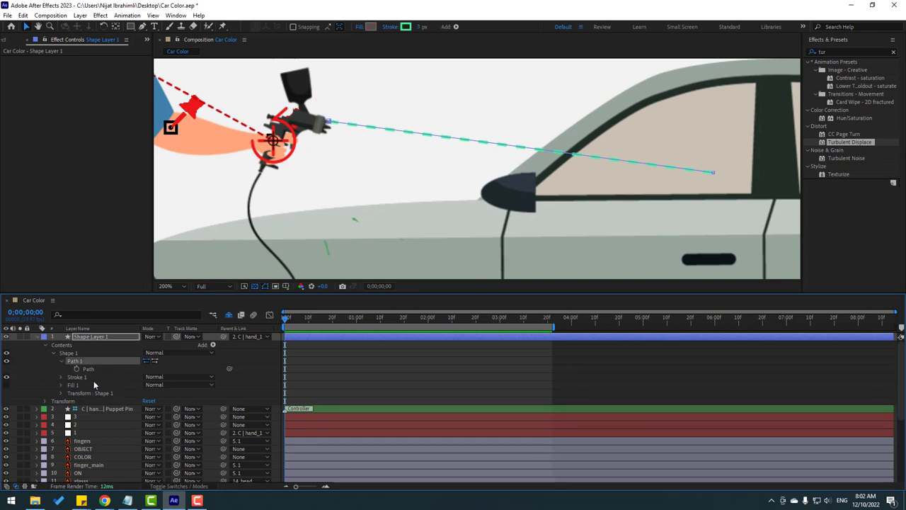
click(77, 369)
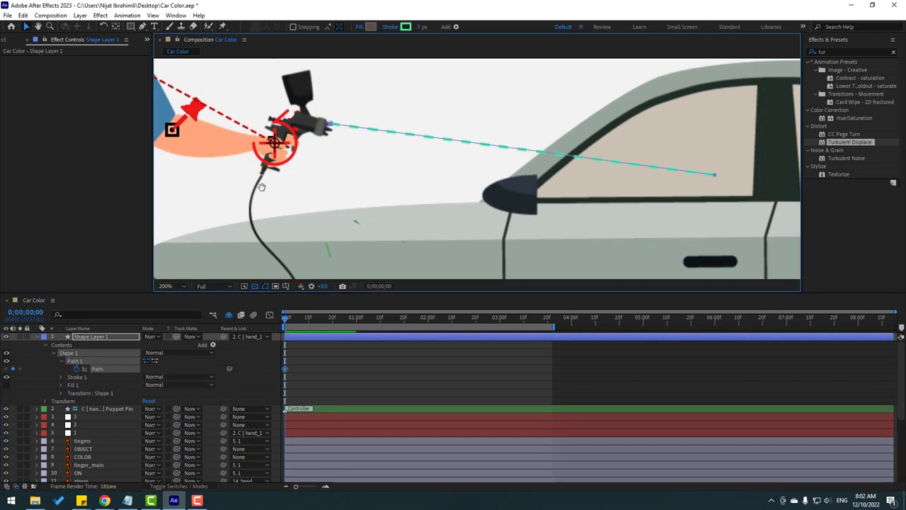
scroll(416, 205, up, 2)
drag(426, 240, 371, 207)
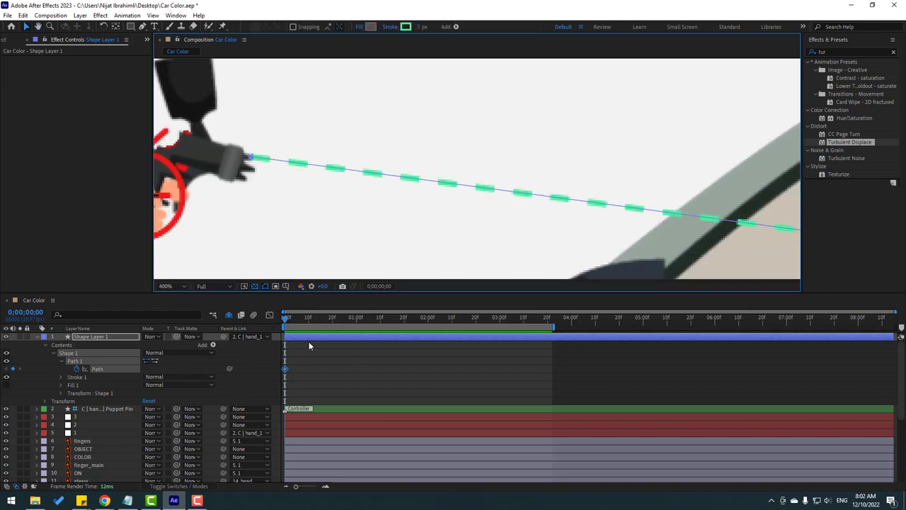
- Keyframe the spray path at 0;00;00;24, 0;00;01;07 and 0;00;01;20, moving the line to the gun nozzle each time
drag(286, 320, 343, 325)
drag(277, 235, 429, 234)
drag(336, 157, 337, 161)
drag(341, 321, 374, 318)
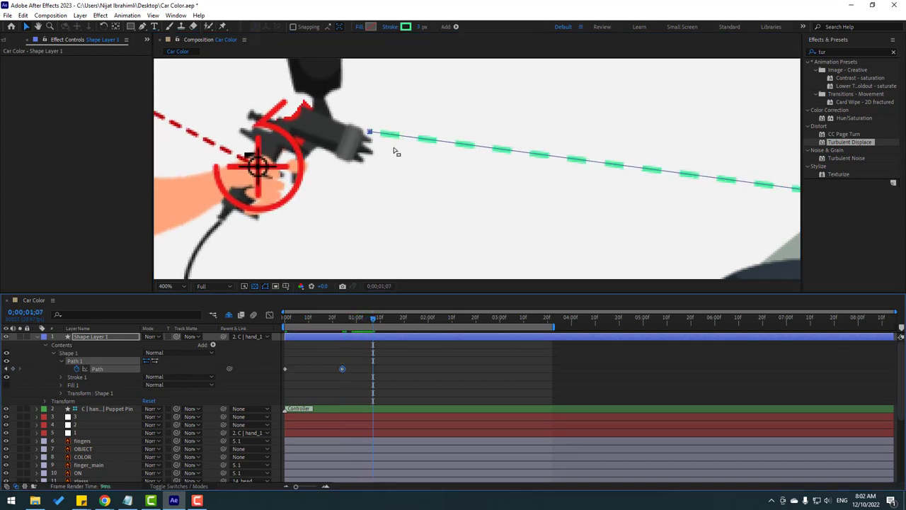
drag(371, 132, 373, 140)
key(space)
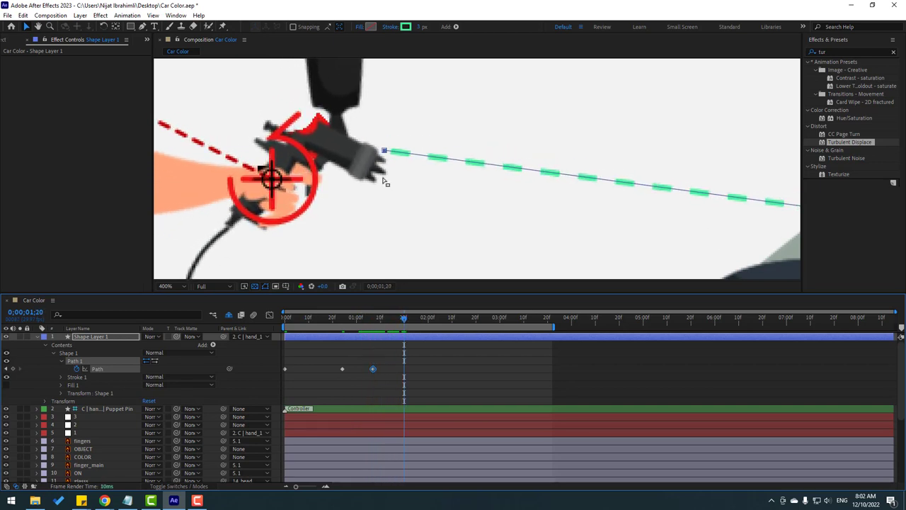
drag(384, 150, 386, 161)
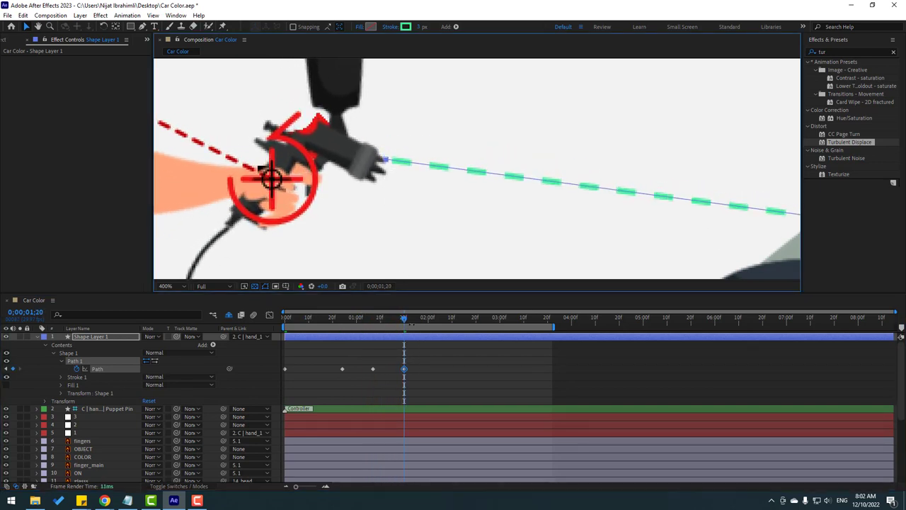
- Realign the spray path with the nozzle at three more times, just after two seconds, just before three seconds and at 0;00;03;11
click(433, 319)
drag(379, 221, 366, 177)
drag(459, 324, 483, 322)
drag(368, 184, 370, 177)
drag(505, 320, 526, 319)
drag(361, 182, 361, 179)
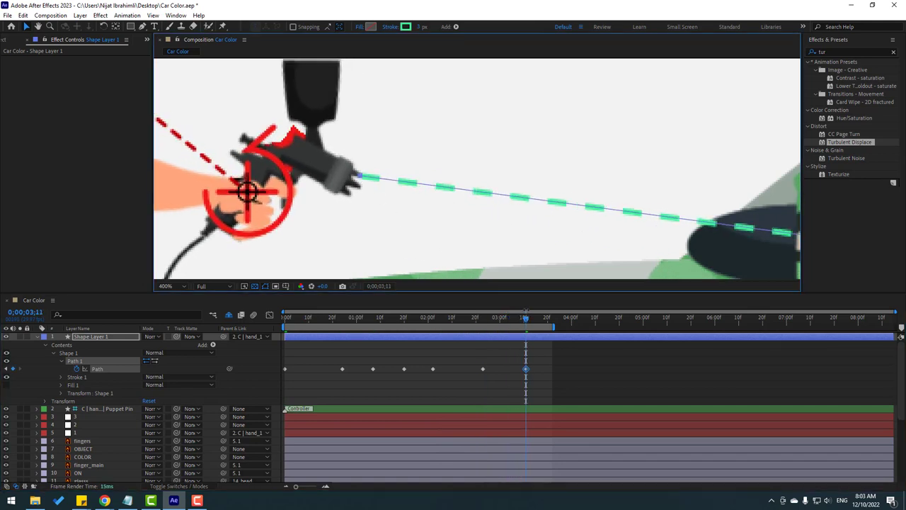
- Check the spray line at 0;00;03;22 and preview how it follows the gun
drag(557, 320, 552, 322)
click(582, 372)
scroll(482, 205, down, 6)
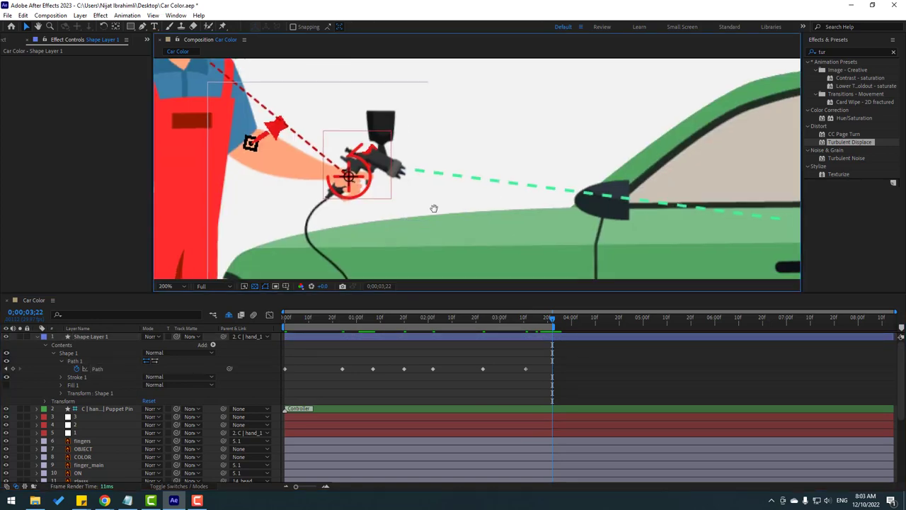
key(space)
scroll(435, 221, up, 2)
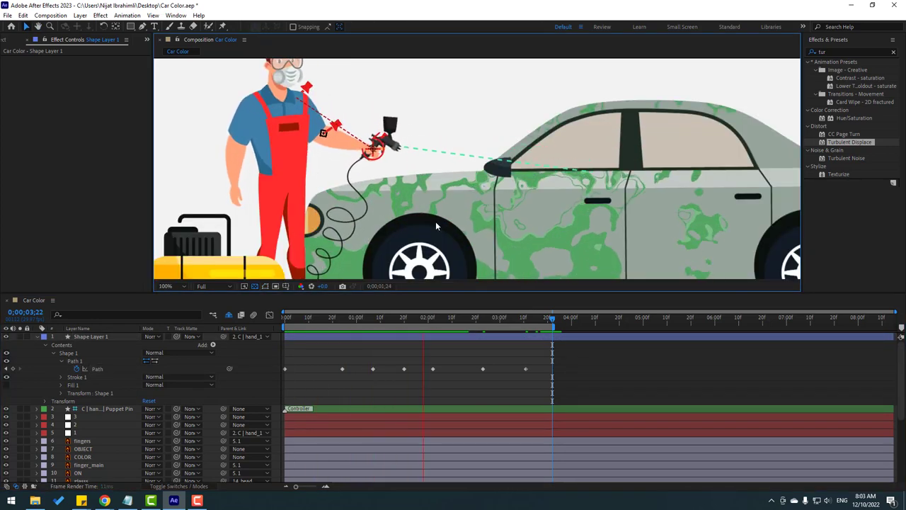
- Show Shape Layer 1's Path keyframes together with Rotation and set a Rotation keyframe at 0;00;00;00
click(83, 337)
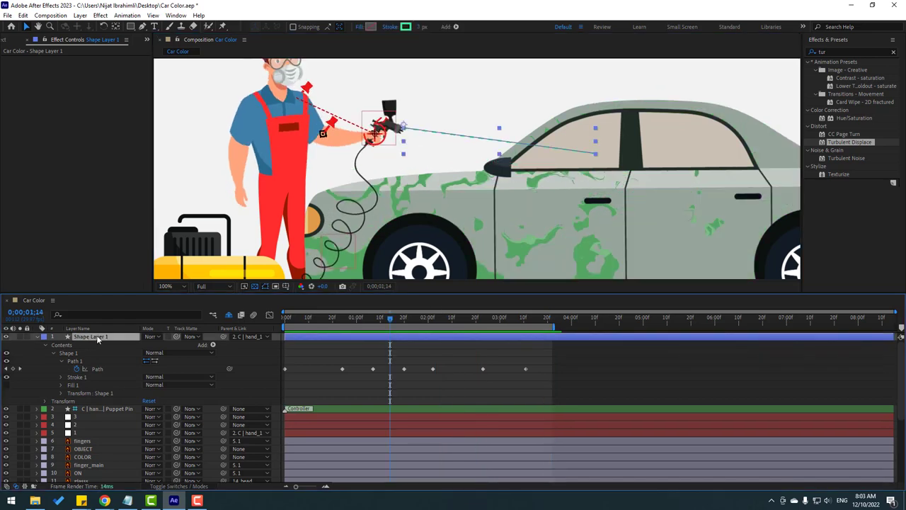
key(u)
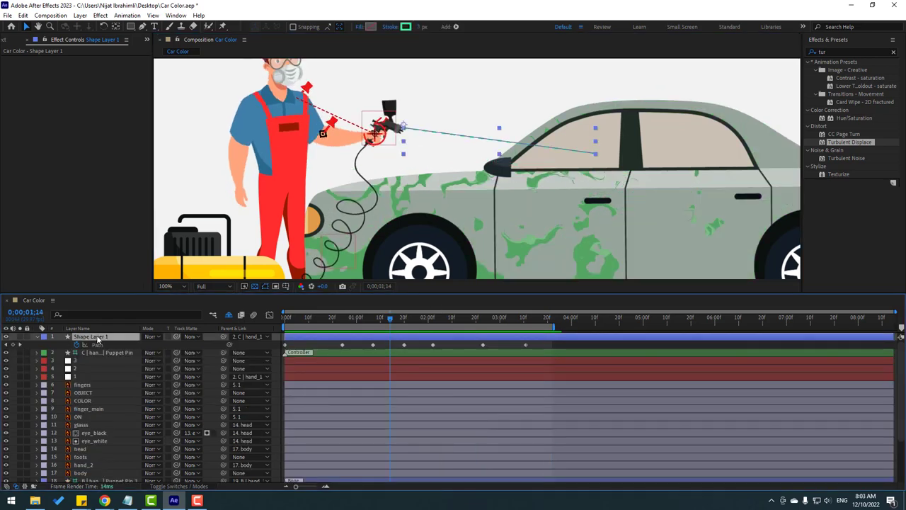
key(shift+r)
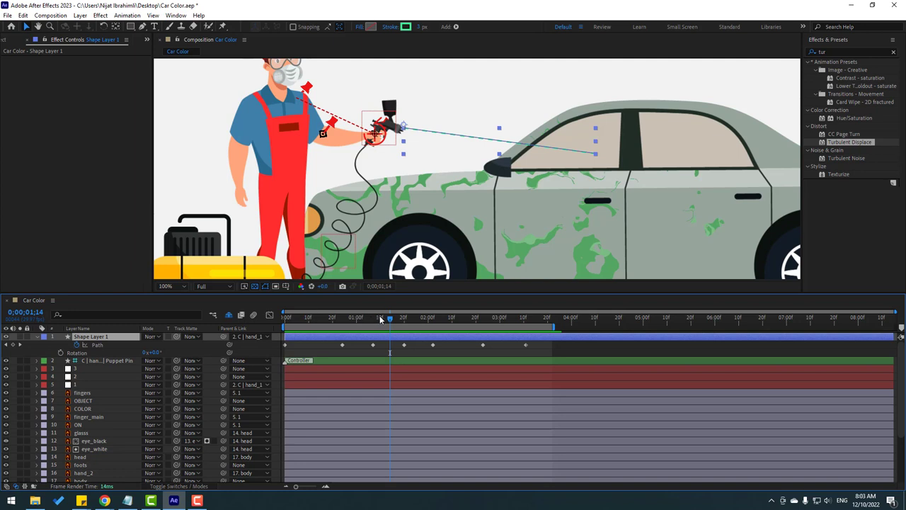
drag(378, 319, 282, 316)
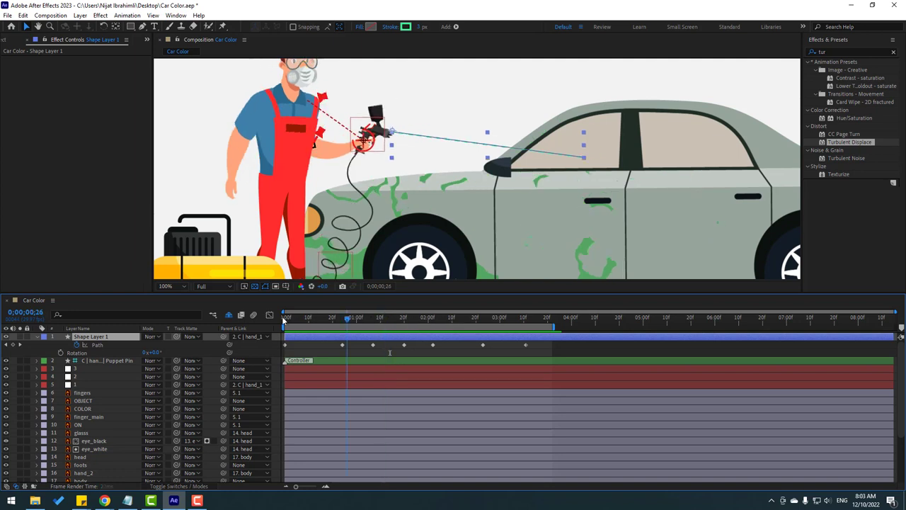
click(78, 352)
key(period)
drag(426, 198, 335, 229)
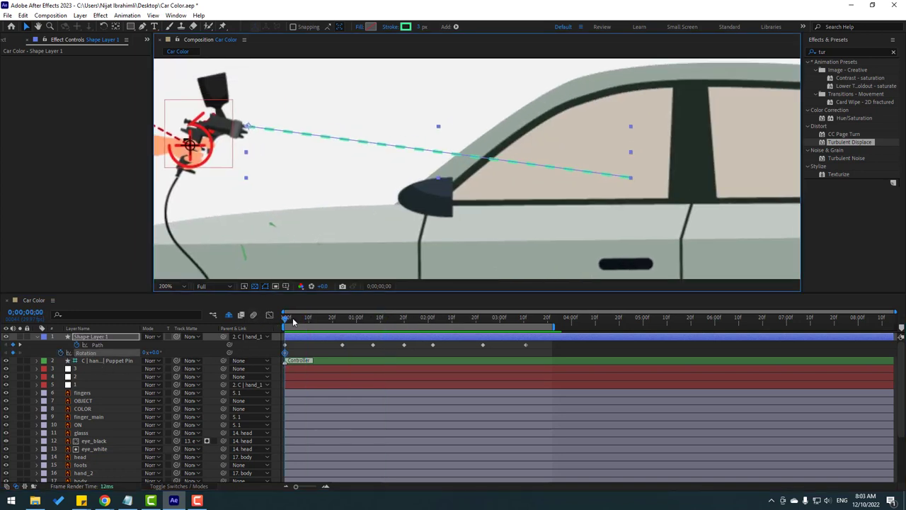
- Keyframe the spray line's Rotation to tilt it downward at 0;00;00;24, with further keyframes just before three seconds and at 0;00;03;11, ending at 4°
drag(308, 320, 343, 316)
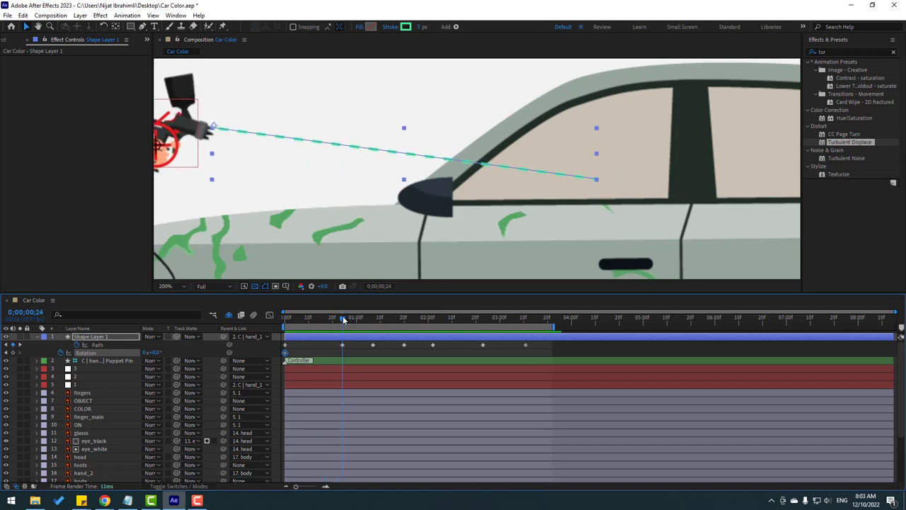
drag(157, 352, 155, 352)
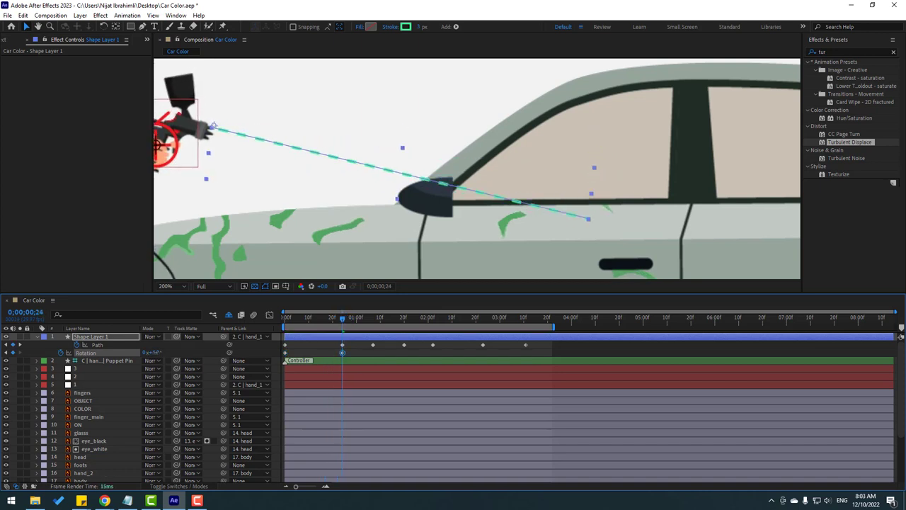
drag(343, 320, 525, 322)
drag(153, 352, 150, 351)
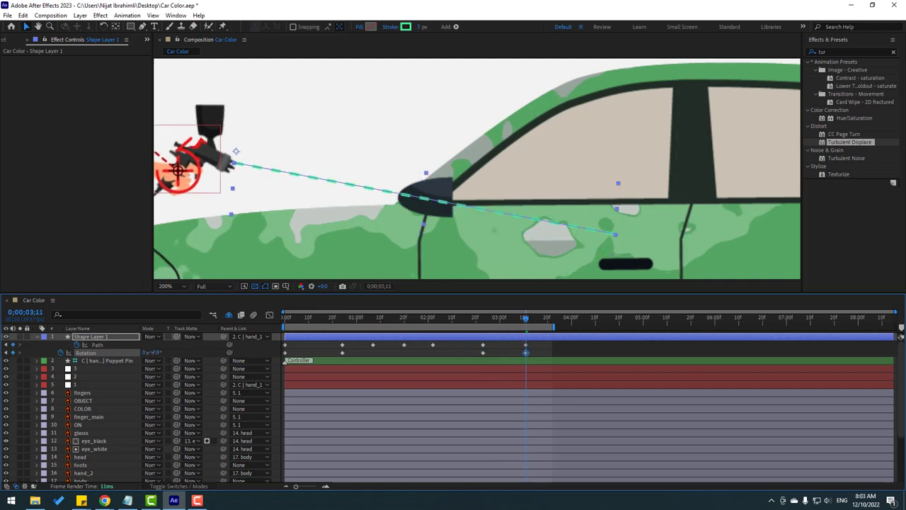
- Apply Easy Ease to all of Shape Layer 1's Path and Rotation keyframes
drag(553, 352, 277, 344)
right_click(285, 352)
mouse_move(299, 347)
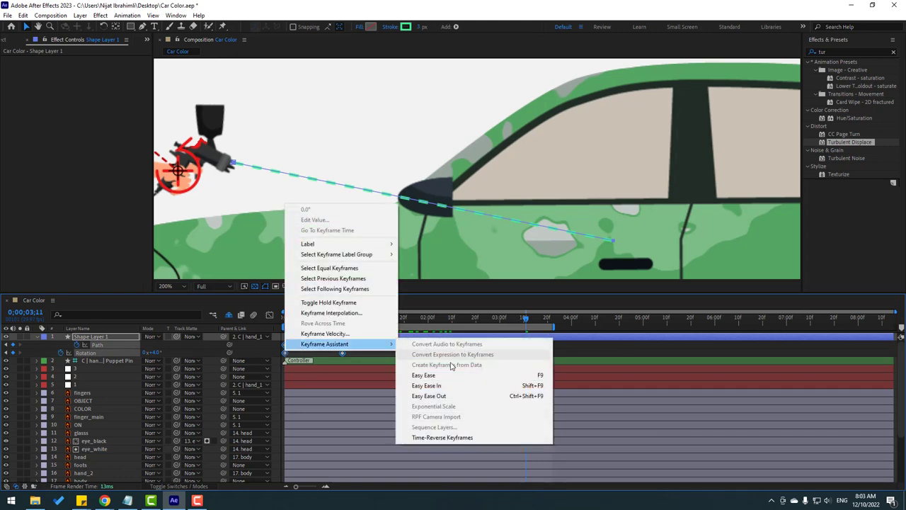
click(424, 375)
- Fit the whole composition in view and preview the complete painting animation
key(comma)
key(comma)
click(181, 287)
click(182, 294)
key(space)
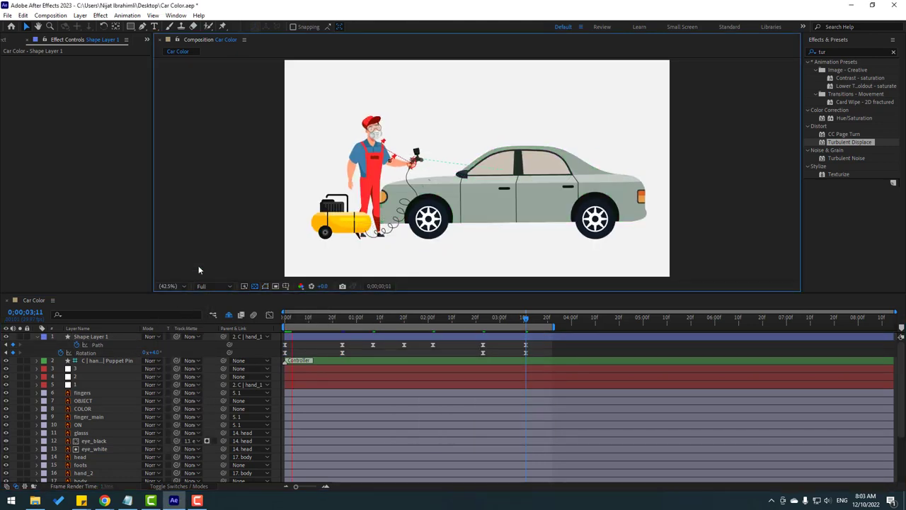